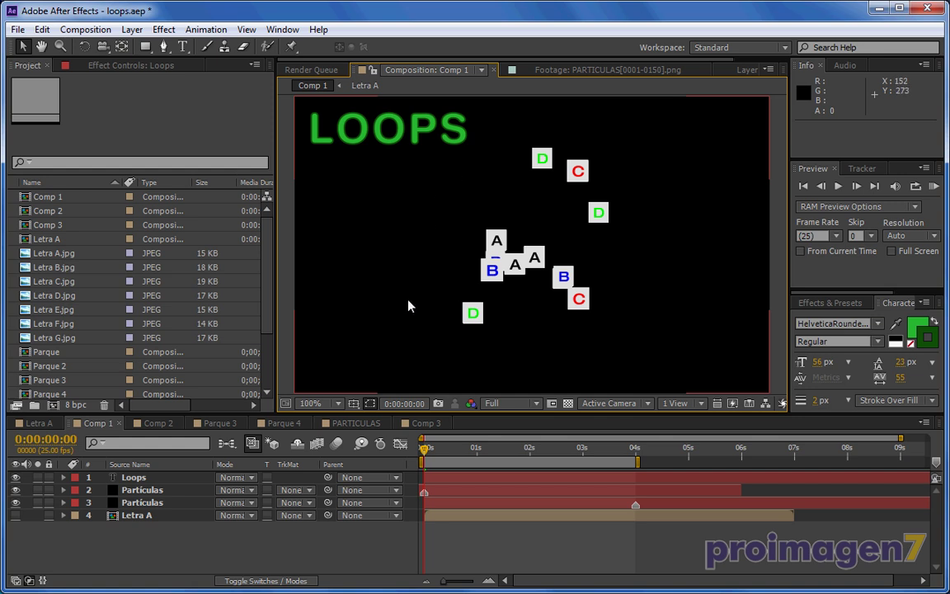
Step: Scrub and play Comp 1's looping letters from frame 17, then scrub Comp 2's rotating F
{"action": "left_click_drag", "start_coordinate": [424, 450], "coordinate": [620, 449]}
{"action": "key", "text": "space"}
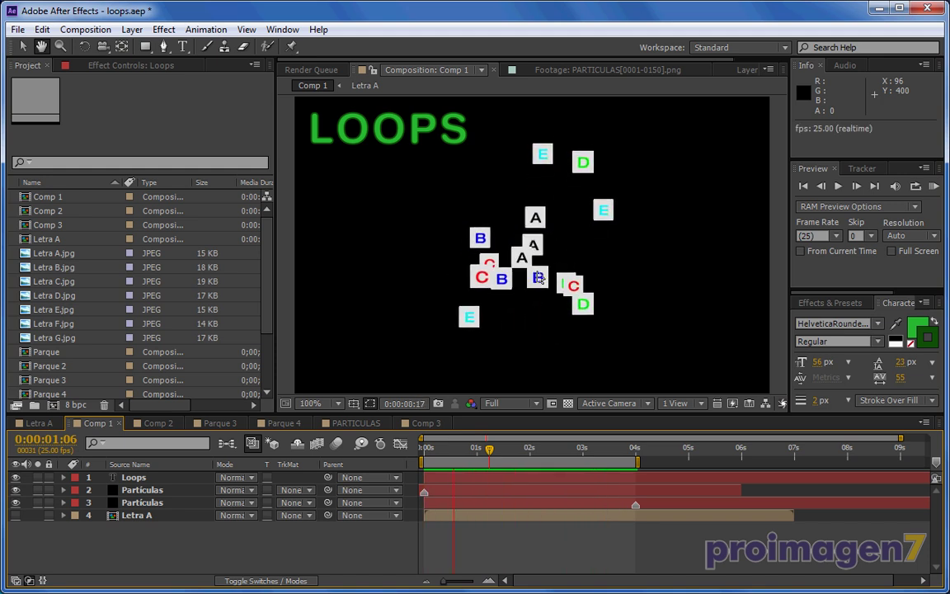
{"action": "key", "text": "space"}
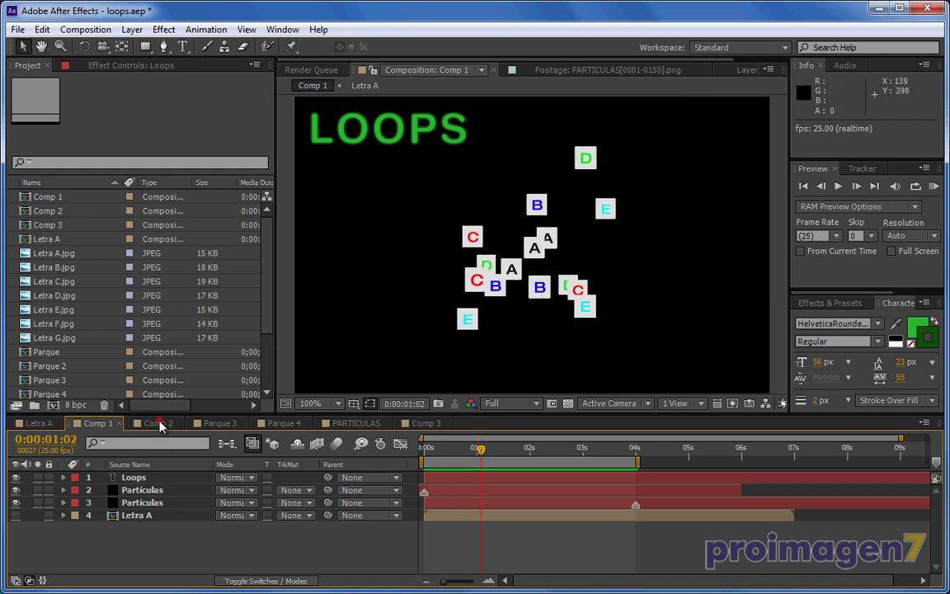
{"action": "left_click", "coordinate": [160, 425]}
{"action": "mouse_move", "coordinate": [421, 449]}
{"action": "left_mouse_down"}
{"action": "mouse_move", "coordinate": [464, 453]}
{"action": "mouse_move", "coordinate": [356, 468]}
{"action": "left_mouse_up"}
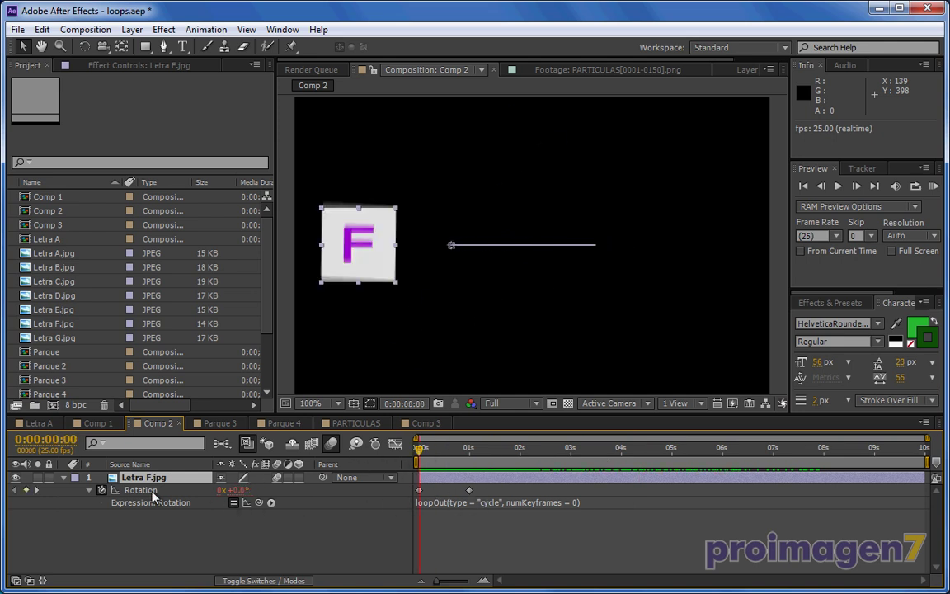
Step: Scrub Comp 2 to the rotated F, then view Parque 3 and rewind Parque 4 to its start
{"action": "mouse_move", "coordinate": [419, 450]}
{"action": "left_mouse_down"}
{"action": "mouse_move", "coordinate": [461, 461]}
{"action": "mouse_move", "coordinate": [418, 453]}
{"action": "mouse_move", "coordinate": [921, 452]}
{"action": "left_mouse_up"}
{"action": "left_click", "coordinate": [220, 424]}
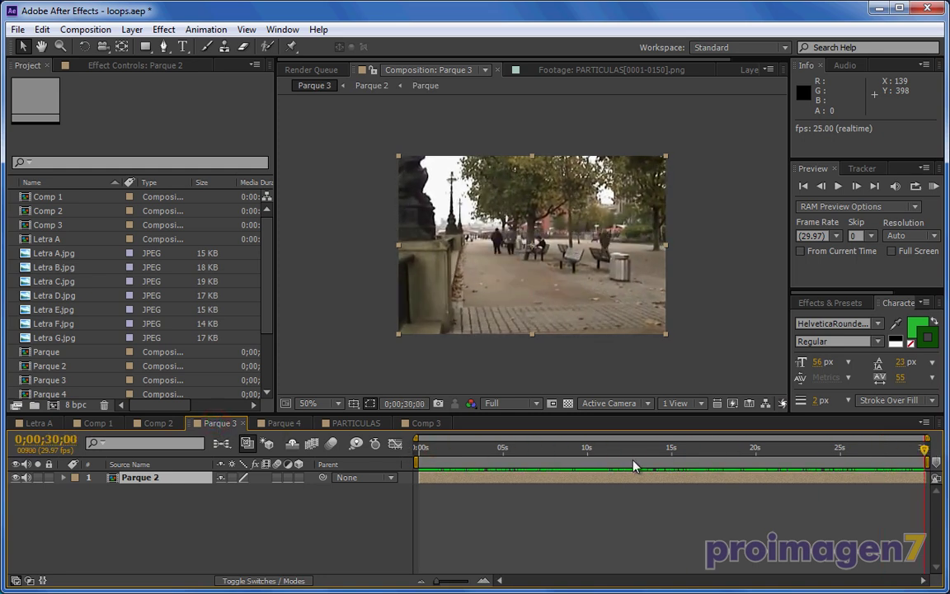
{"action": "left_click", "coordinate": [284, 422]}
{"action": "mouse_move", "coordinate": [430, 458]}
{"action": "left_mouse_down"}
{"action": "mouse_move", "coordinate": [419, 454]}
{"action": "mouse_move", "coordinate": [468, 453]}
{"action": "mouse_move", "coordinate": [419, 453]}
{"action": "left_mouse_up"}
Step: Play Parque 4 to about 7 seconds, then scrub through the PARTICULAS image-sequence footage
{"action": "key", "text": "space"}
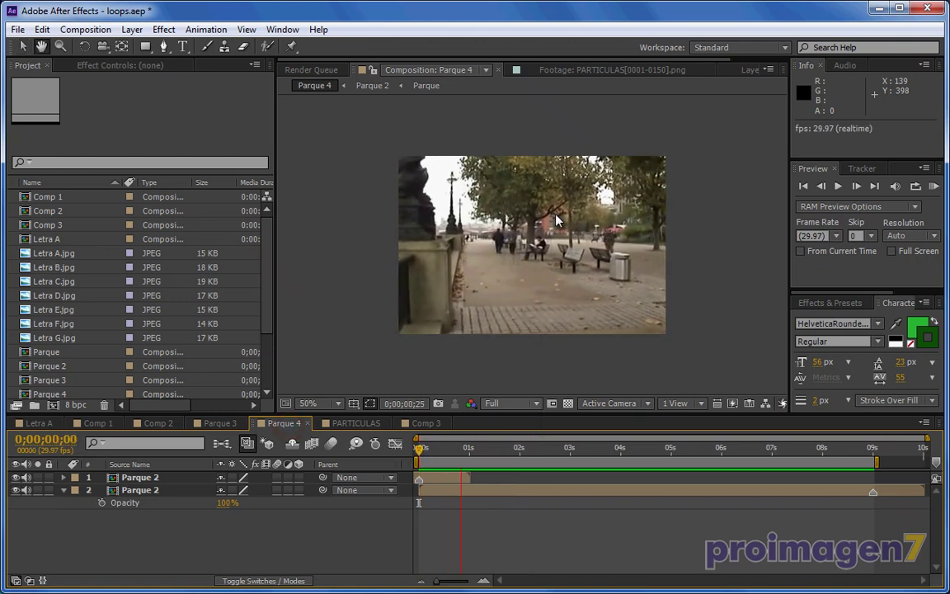
{"action": "left_click", "coordinate": [782, 448]}
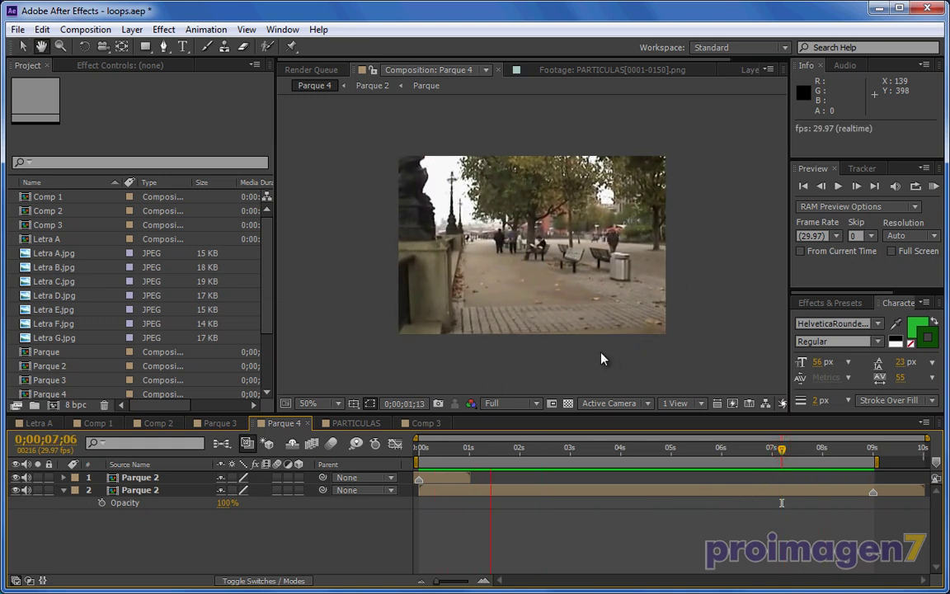
{"action": "key", "text": "space"}
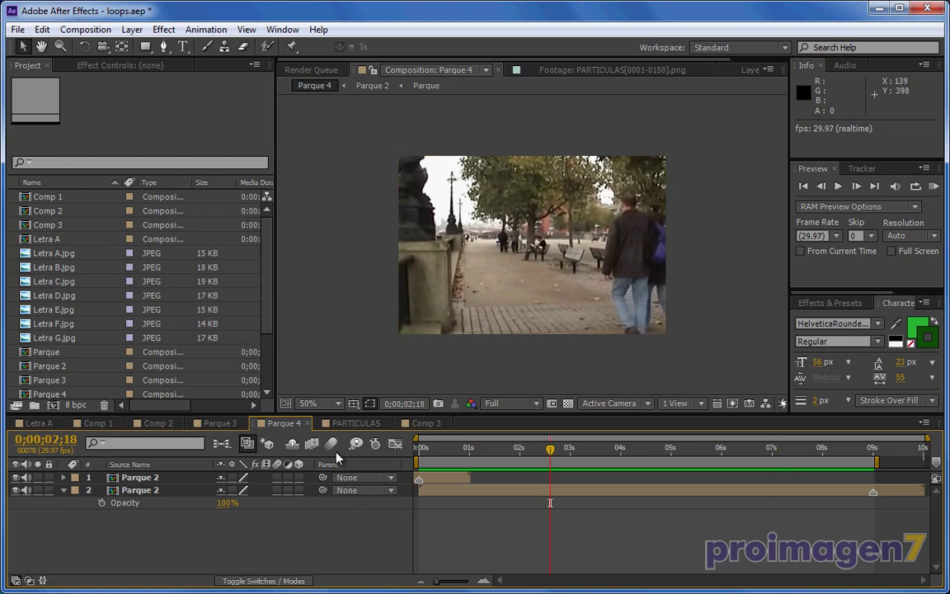
{"action": "left_click", "coordinate": [344, 423]}
{"action": "left_click_drag", "start_coordinate": [419, 450], "coordinate": [889, 450]}
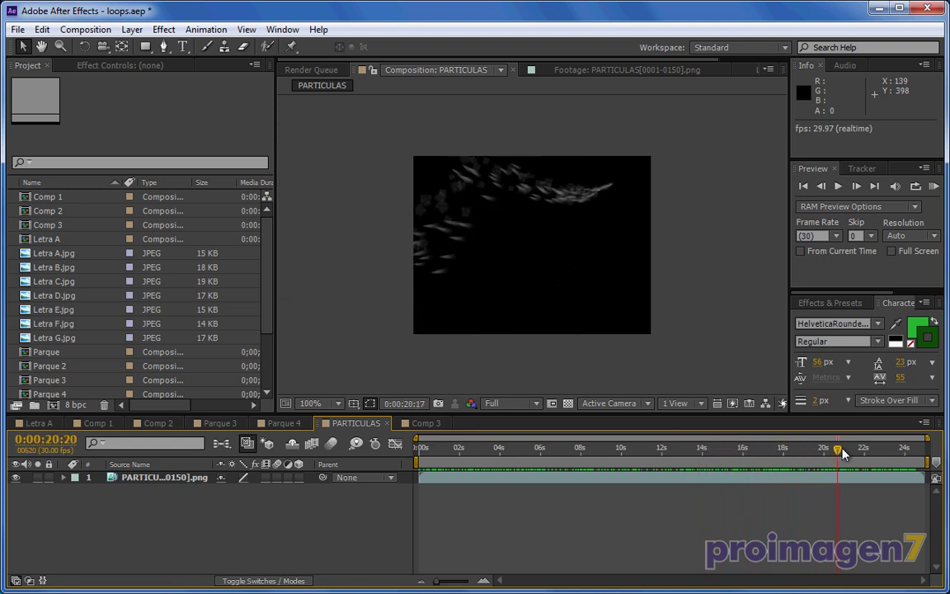
Step: RAM-preview Comp 3 from the start, then loop-preview its 4–8 second sparkle work area
{"action": "left_click_drag", "start_coordinate": [889, 450], "coordinate": [466, 451]}
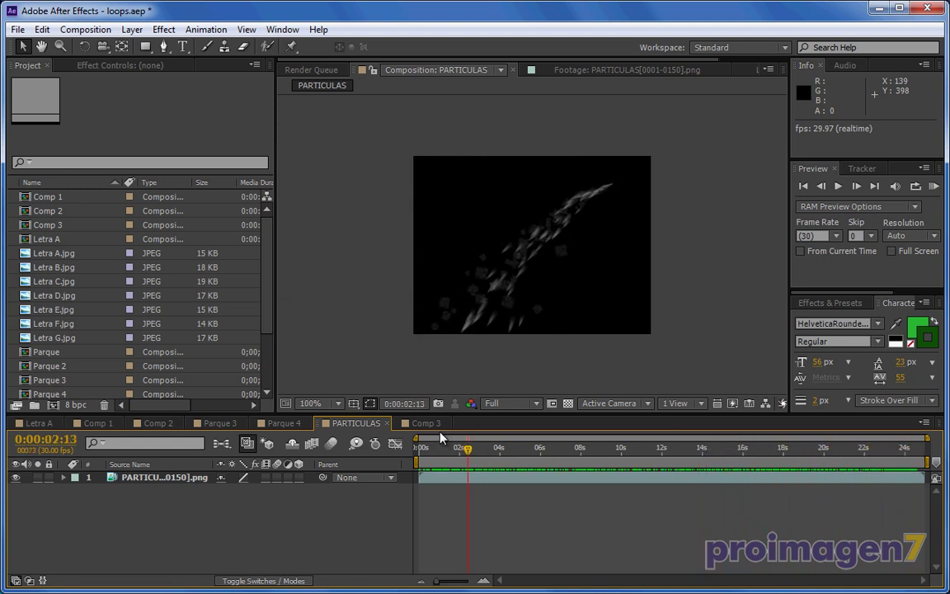
{"action": "left_click", "coordinate": [425, 423]}
{"action": "key", "text": "Home"}
{"action": "key", "text": "KP_0"}
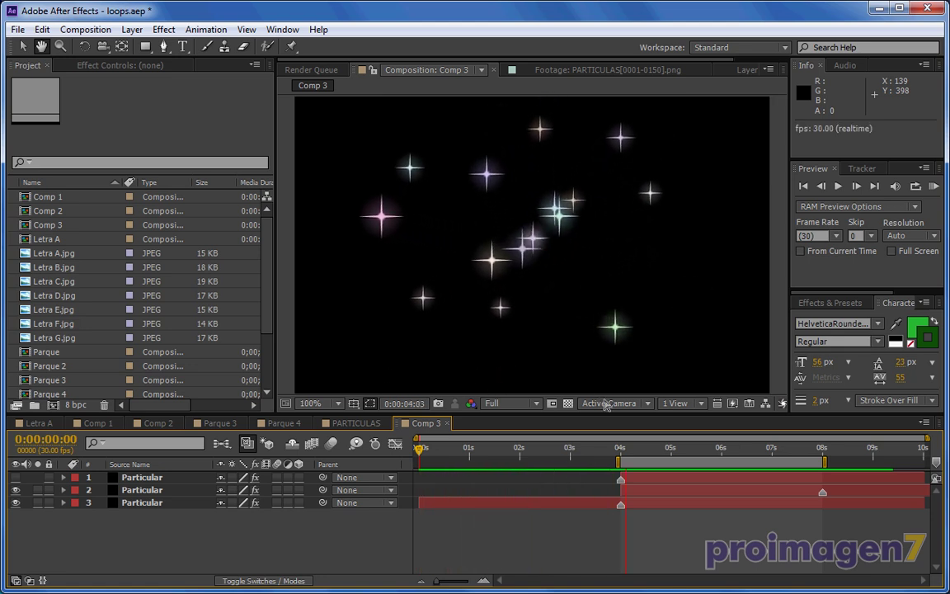
{"action": "left_click", "coordinate": [646, 451]}
{"action": "key", "text": "KP_0"}
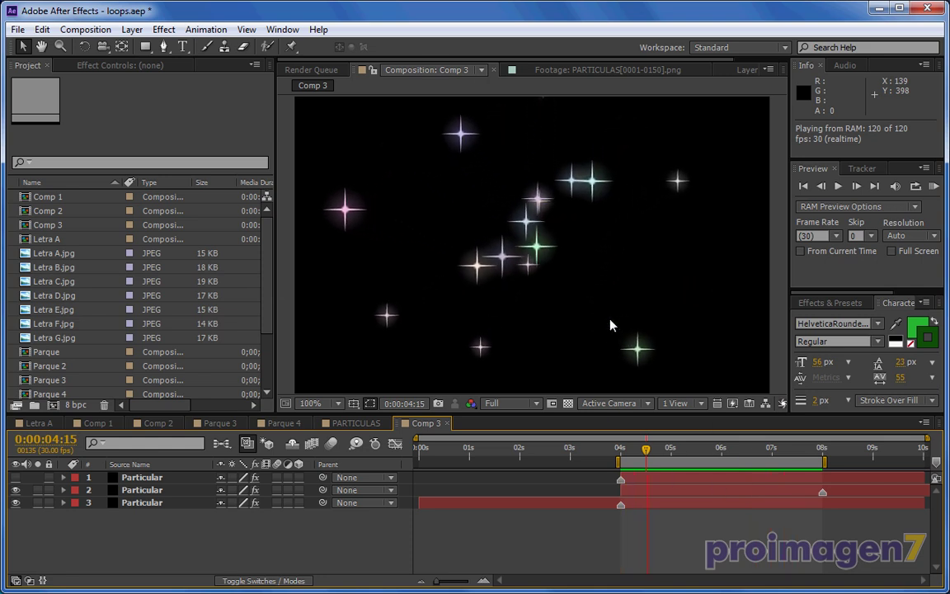
{"action": "key", "text": "space"}
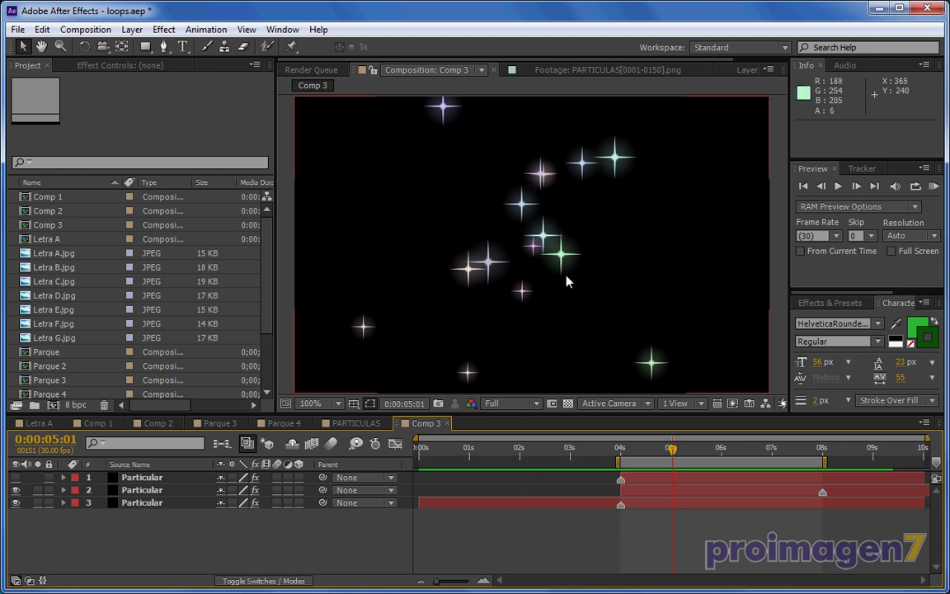
Step: View Comp 3's sparkles over the transparency grid and region of interest from 4:22 to about 6 seconds
{"action": "left_click", "coordinate": [568, 403]}
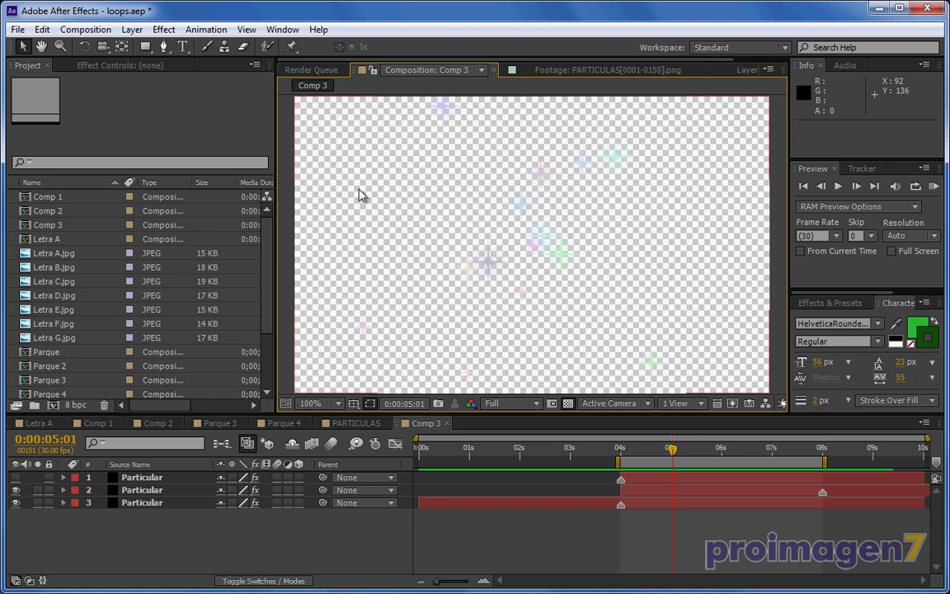
{"action": "mouse_move", "coordinate": [628, 447]}
{"action": "left_mouse_down"}
{"action": "mouse_move", "coordinate": [664, 447]}
{"action": "mouse_move", "coordinate": [659, 463]}
{"action": "mouse_move", "coordinate": [684, 457]}
{"action": "left_mouse_up"}
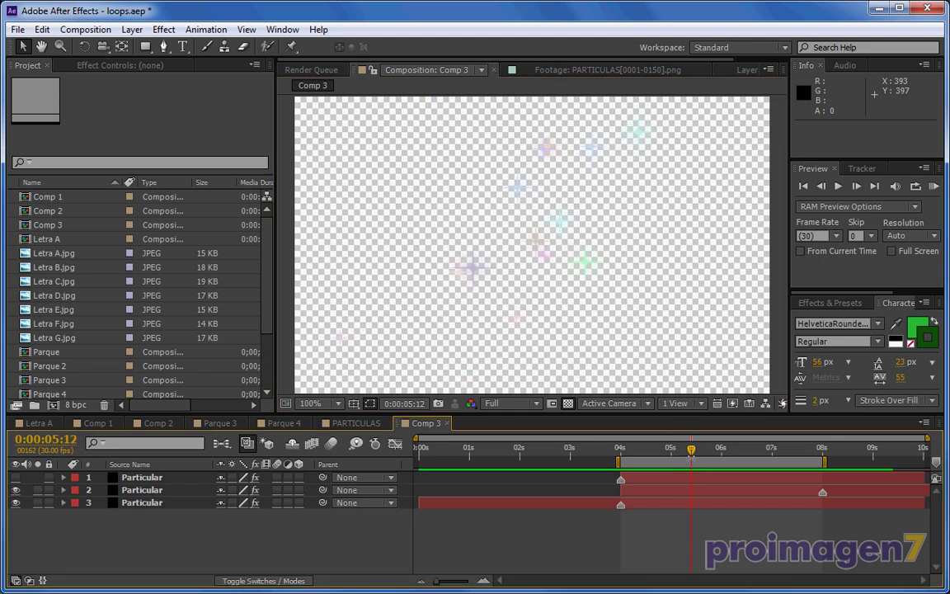
{"action": "left_click", "coordinate": [552, 402]}
{"action": "left_click", "coordinate": [568, 403]}
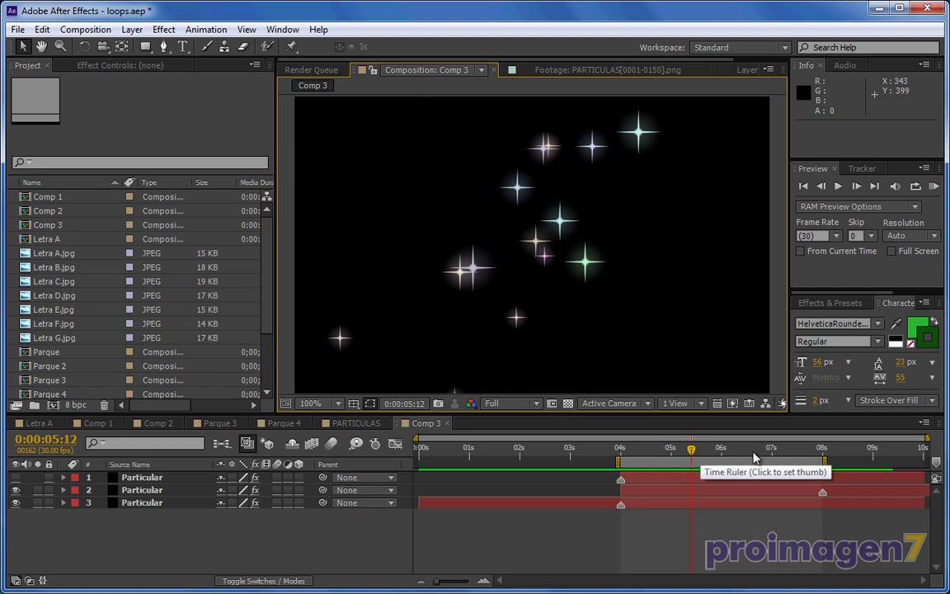
{"action": "mouse_move", "coordinate": [692, 450]}
{"action": "left_mouse_down"}
{"action": "mouse_move", "coordinate": [739, 457]}
{"action": "mouse_move", "coordinate": [707, 460]}
{"action": "mouse_move", "coordinate": [798, 455]}
{"action": "left_mouse_up"}
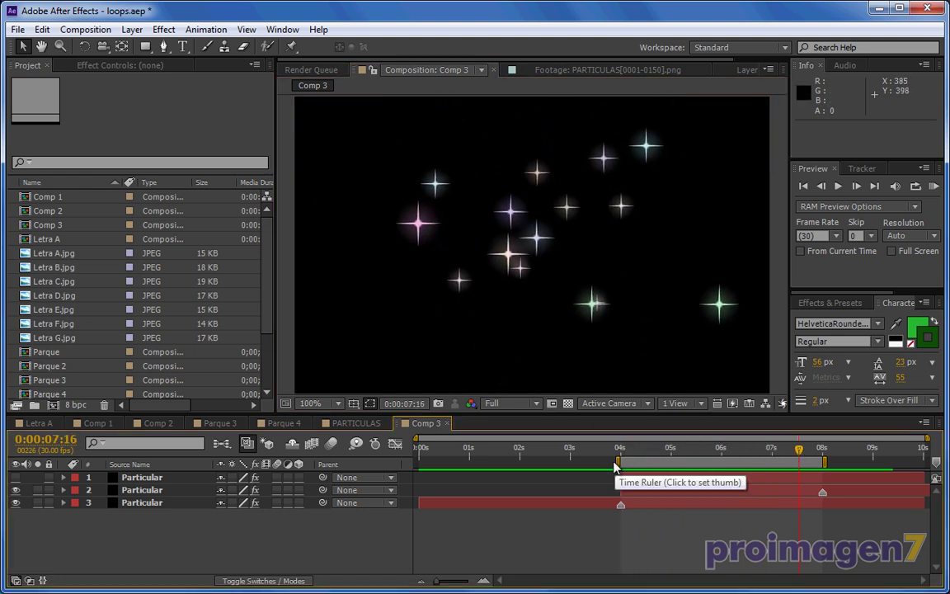
{"action": "left_click", "coordinate": [508, 212]}
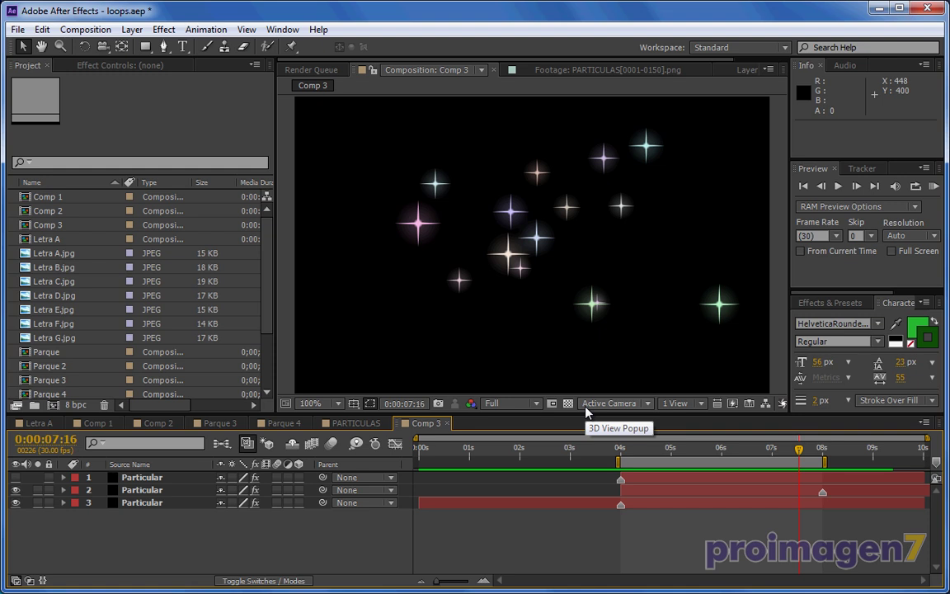
Step: From Comp 1, create a 640×400, 30 fps, 10-second composition named 'loop letras'
{"action": "left_click", "coordinate": [92, 422]}
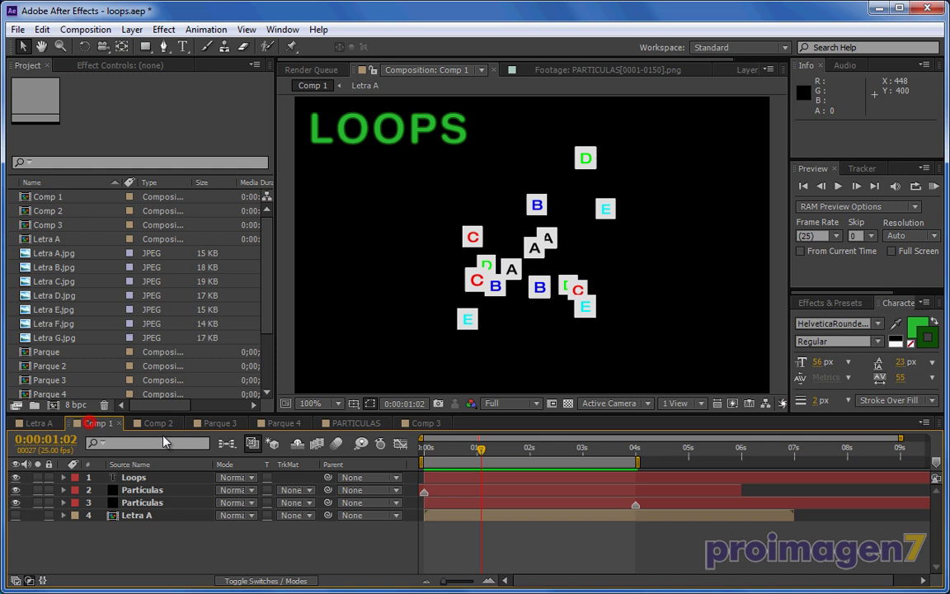
{"action": "left_click", "coordinate": [85, 28]}
{"action": "left_click", "coordinate": [84, 48]}
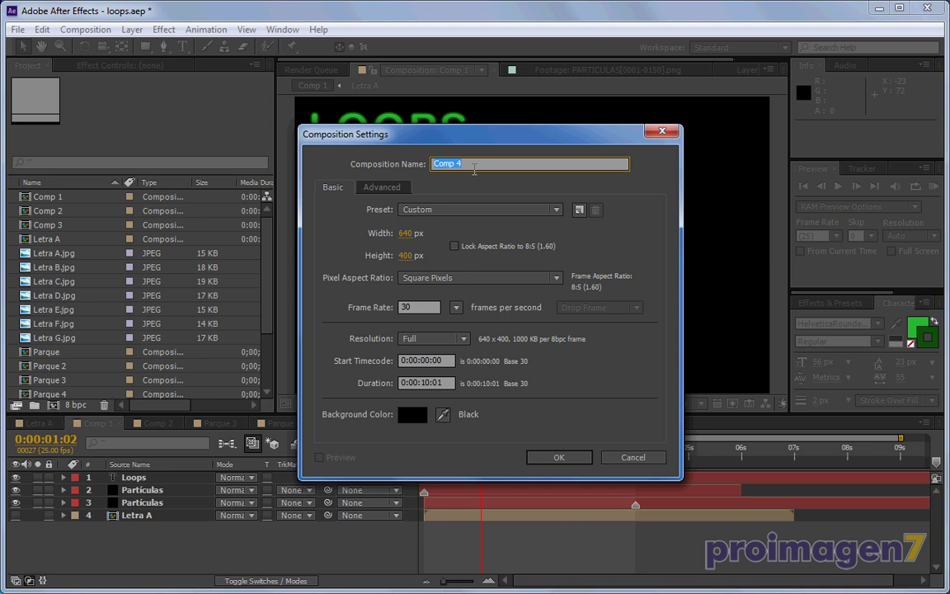
{"action": "type", "text": "loo"}
{"action": "left_click", "coordinate": [558, 456]}
{"action": "right_click", "coordinate": [350, 499]}
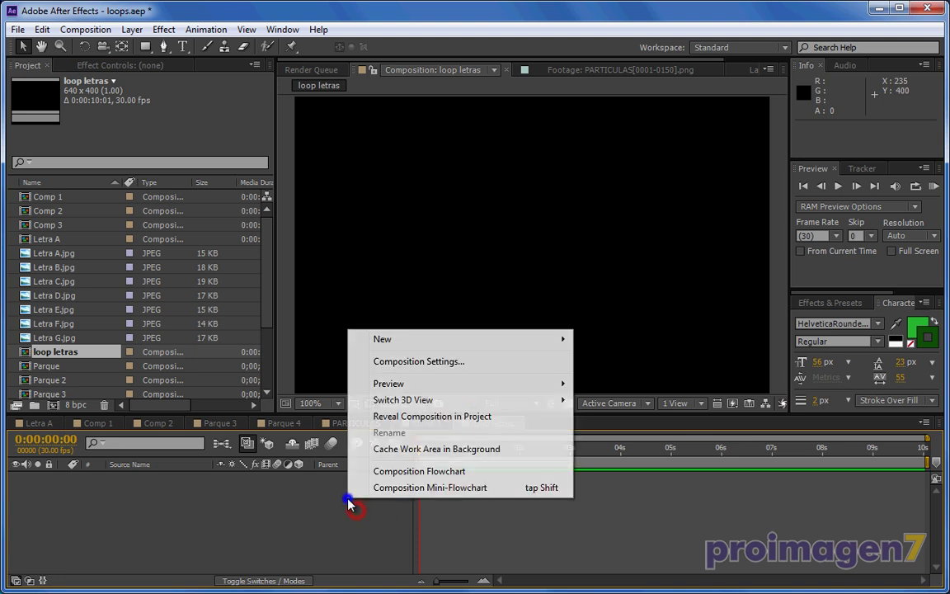
Step: Add a black 640×400 solid named 'Particulas'
{"action": "mouse_move", "coordinate": [453, 345]}
{"action": "left_click", "coordinate": [610, 377]}
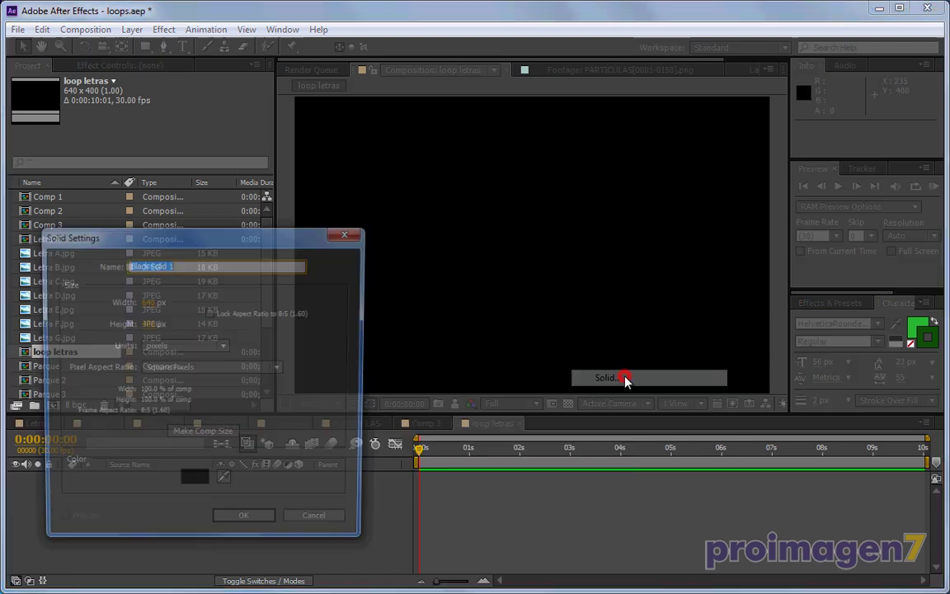
{"action": "type", "text": "Particulas"}
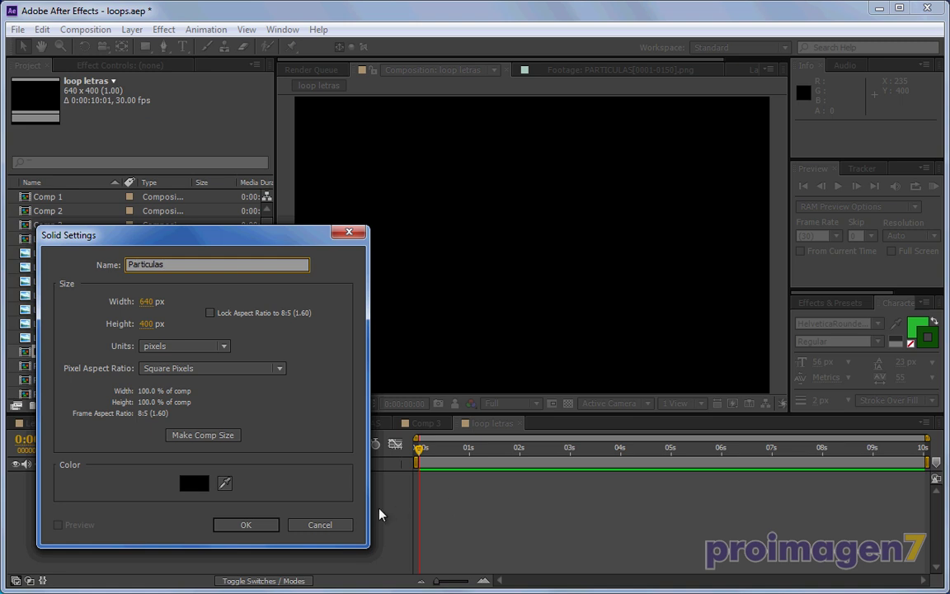
{"action": "left_click", "coordinate": [260, 526]}
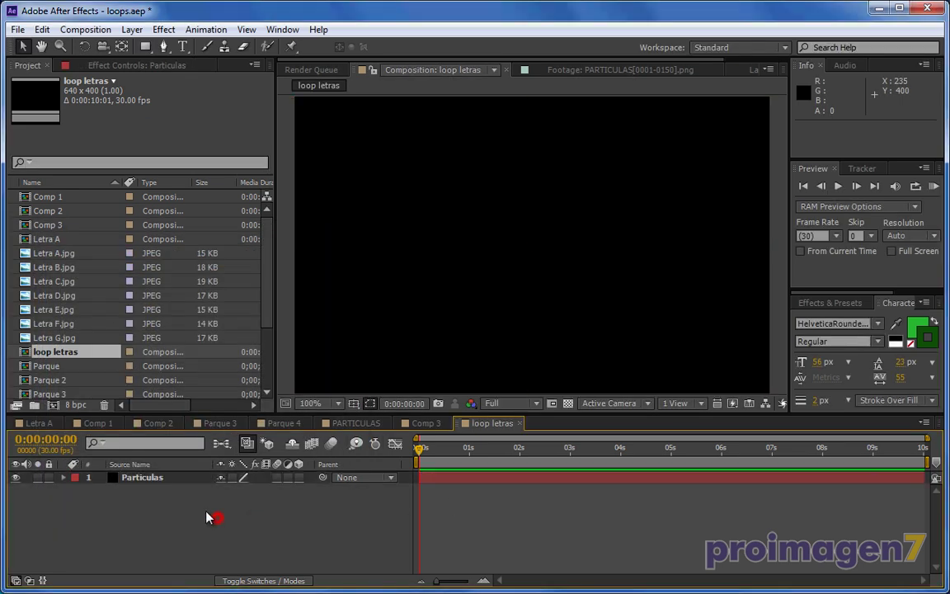
Step: Check the Letra A comp's letter sequence, then place Letra A into the loop letras timeline
{"action": "left_click", "coordinate": [38, 423]}
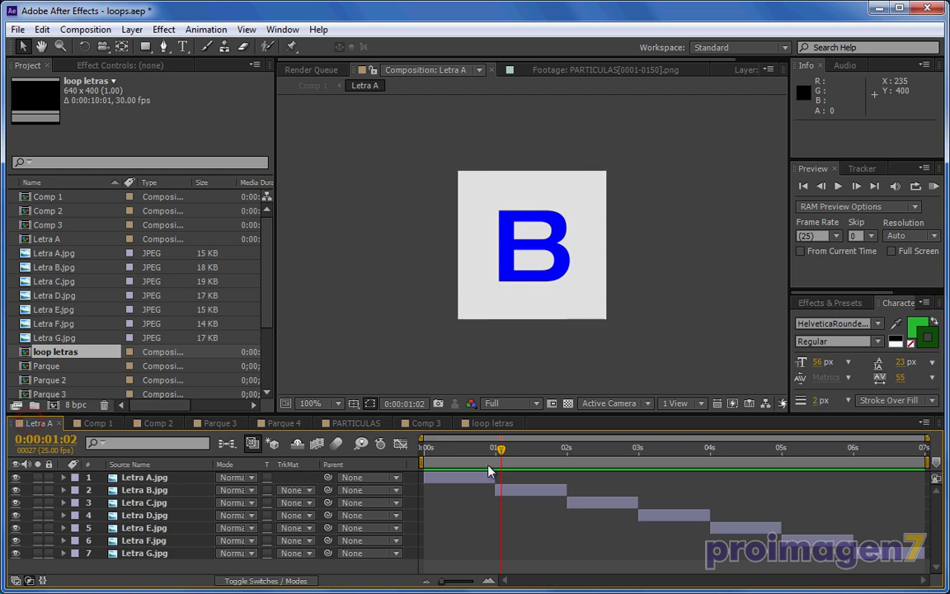
{"action": "mouse_move", "coordinate": [441, 452]}
{"action": "left_mouse_down"}
{"action": "mouse_move", "coordinate": [544, 470]}
{"action": "mouse_move", "coordinate": [422, 476]}
{"action": "left_mouse_up"}
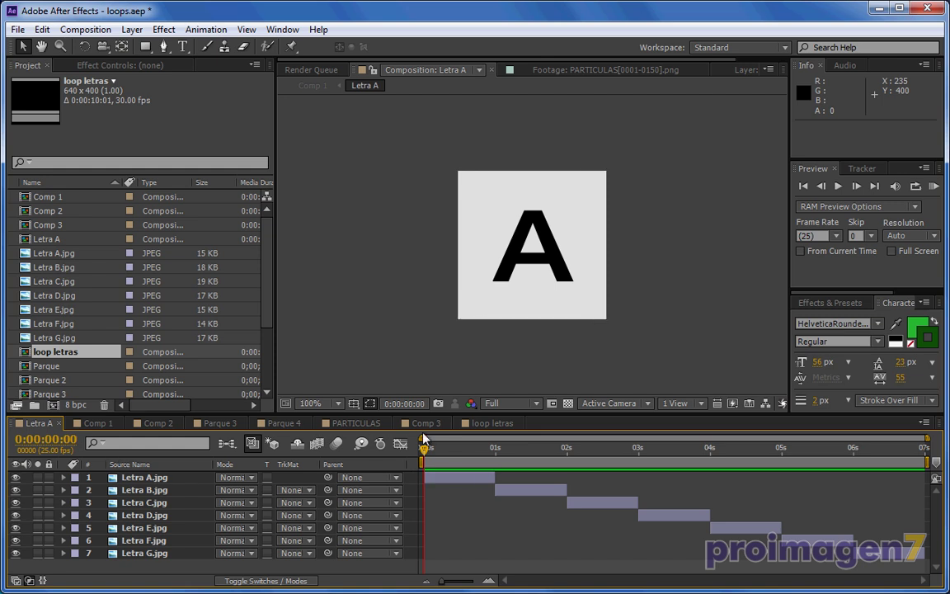
{"action": "left_click", "coordinate": [478, 424]}
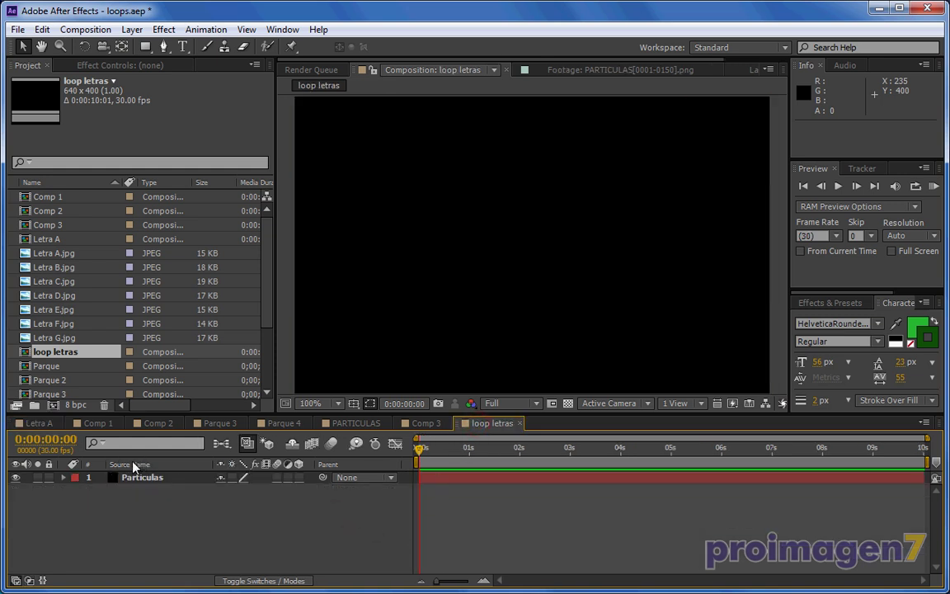
{"action": "left_click_drag", "start_coordinate": [42, 239], "coordinate": [113, 537]}
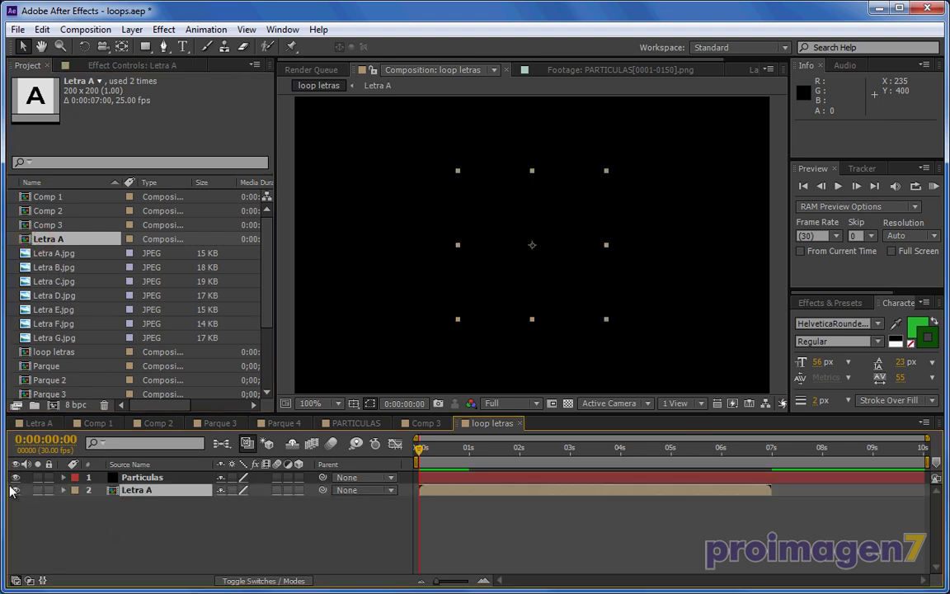
Step: Hide Letra A, apply Trapcode Particular to the Particulas solid, and scrub to see the particles
{"action": "left_click", "coordinate": [15, 490]}
{"action": "left_click", "coordinate": [141, 477]}
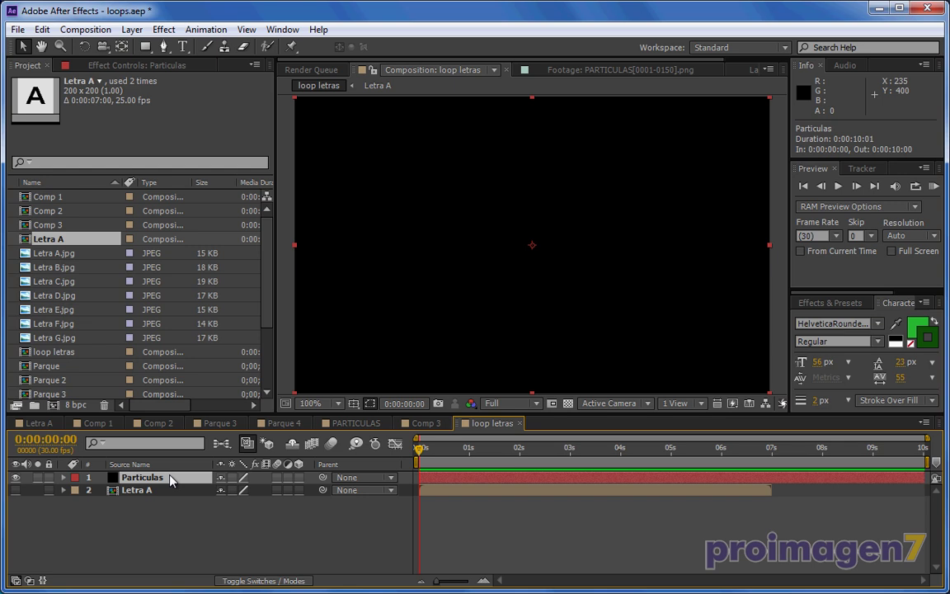
{"action": "left_click", "coordinate": [158, 30]}
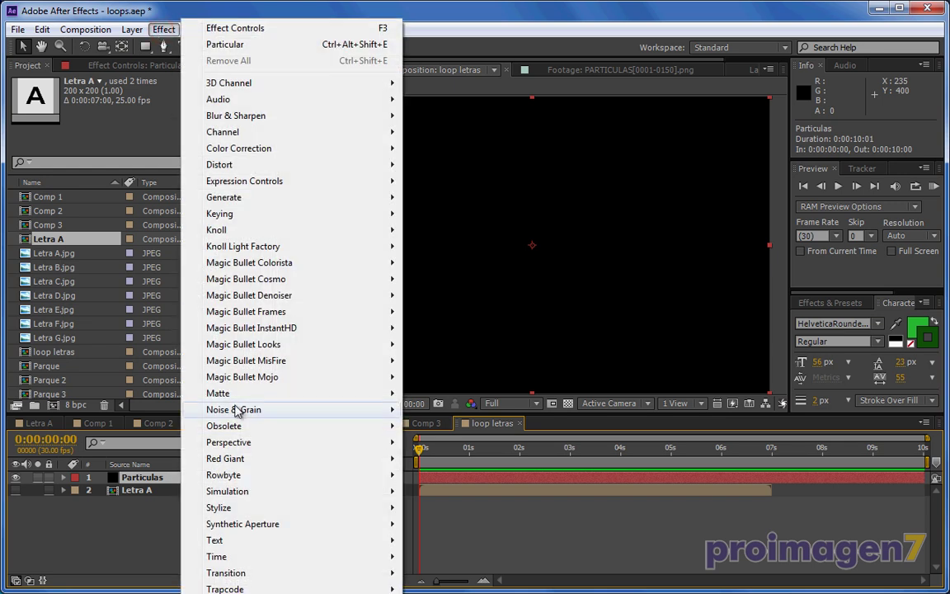
{"action": "mouse_move", "coordinate": [313, 588]}
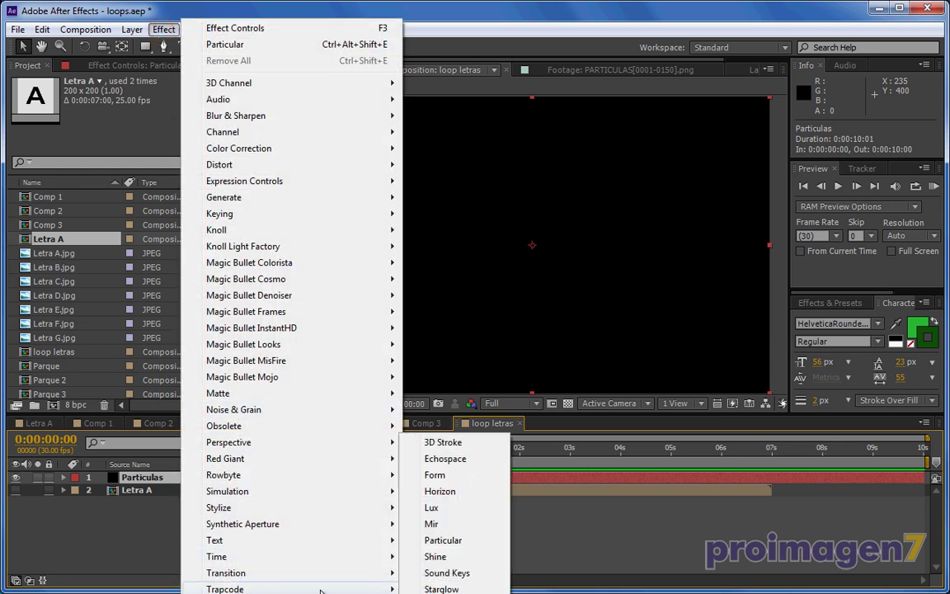
{"action": "left_click", "coordinate": [438, 540]}
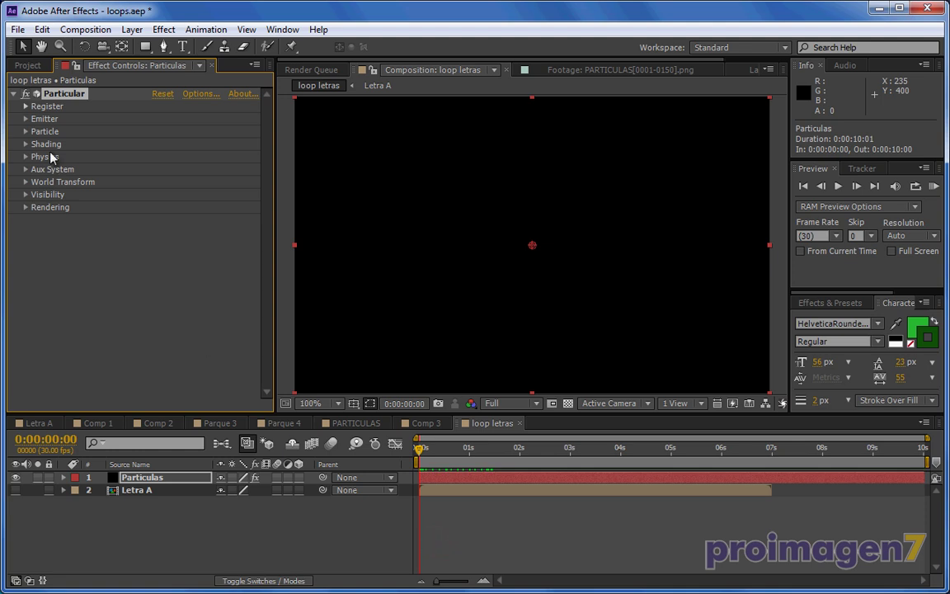
{"action": "left_click_drag", "start_coordinate": [422, 456], "coordinate": [560, 452]}
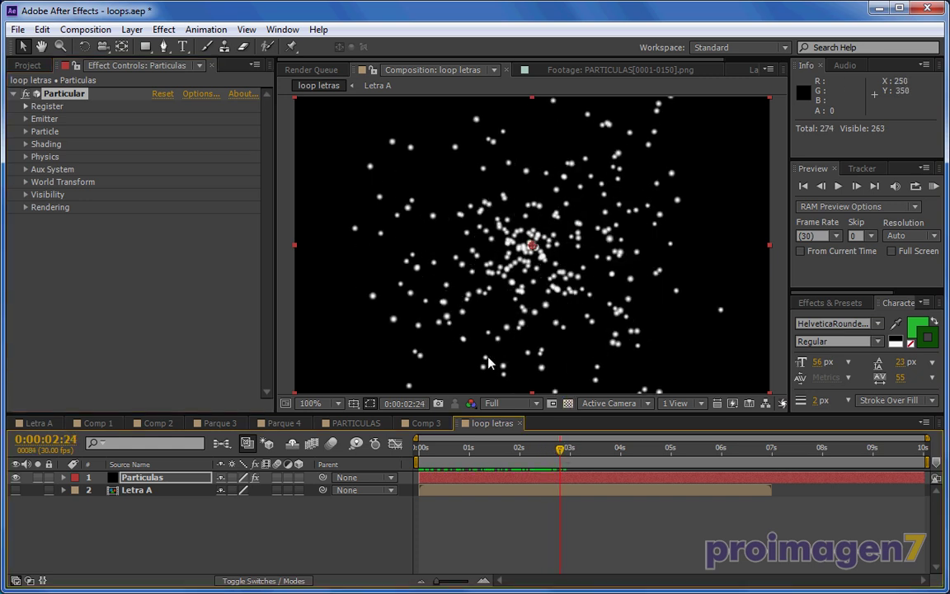
{"action": "mouse_move", "coordinate": [561, 451]}
{"action": "left_mouse_down"}
{"action": "mouse_move", "coordinate": [622, 450]}
{"action": "mouse_move", "coordinate": [404, 464]}
{"action": "left_mouse_up"}
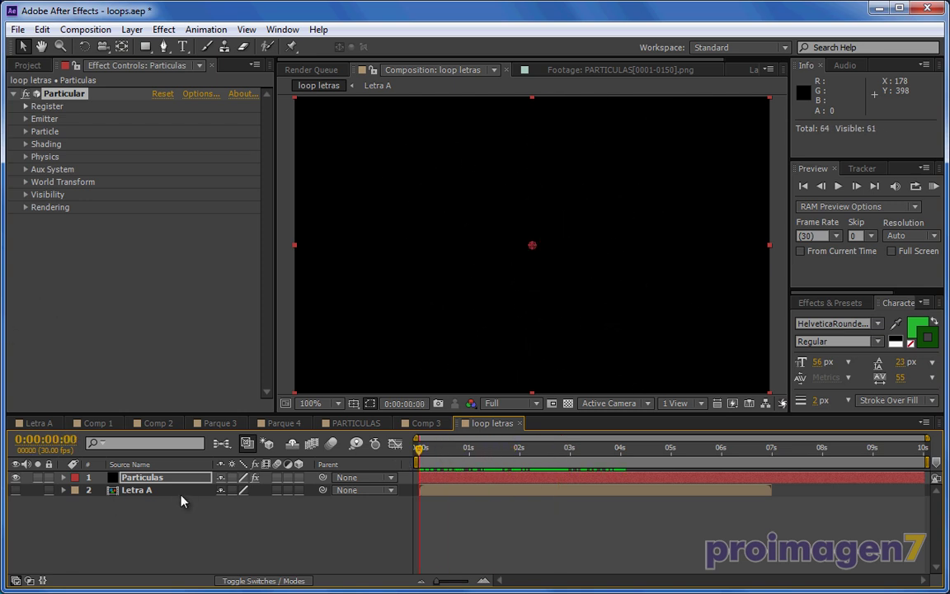
Step: Lower the Particular emitter to 3 particles per second
{"action": "left_click", "coordinate": [26, 119]}
{"action": "left_click", "coordinate": [162, 131]}
{"action": "type", "text": "3"}
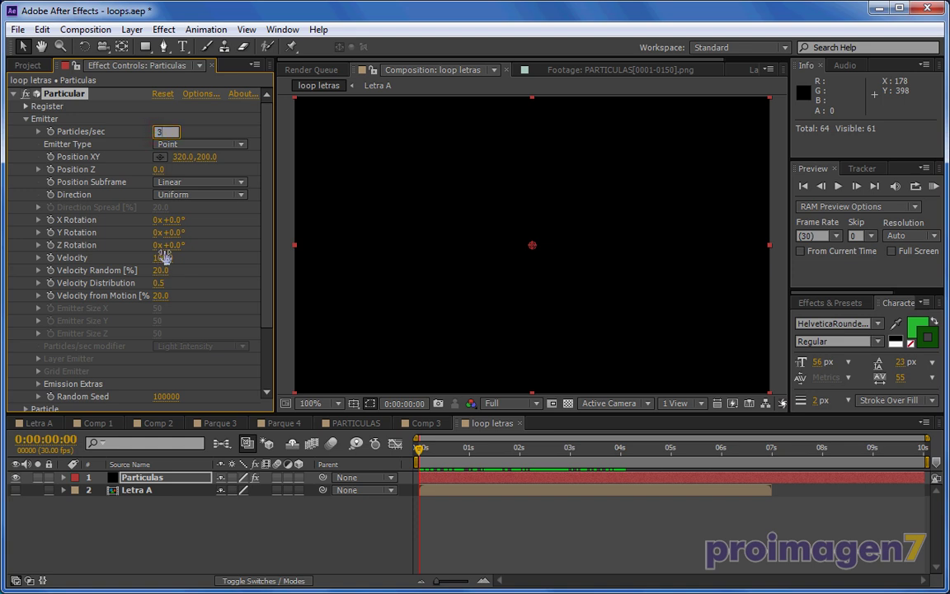
{"action": "left_click", "coordinate": [191, 126]}
{"action": "left_click_drag", "start_coordinate": [421, 452], "coordinate": [564, 460]}
{"action": "left_click", "coordinate": [267, 390]}
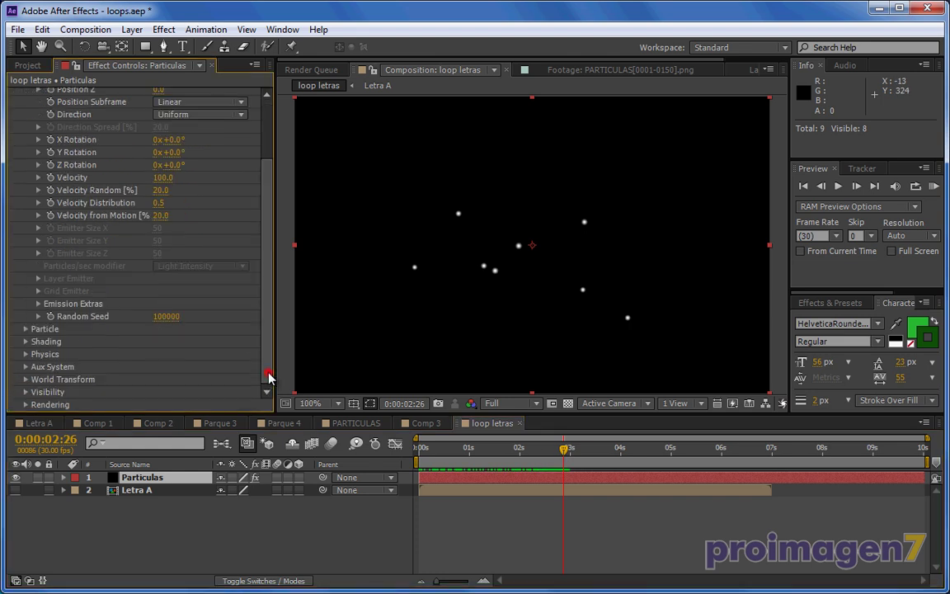
Step: Make particles Textured Polygons using Letra A, size 19, time sampling Start at Birth - Loop
{"action": "left_click", "coordinate": [25, 329]}
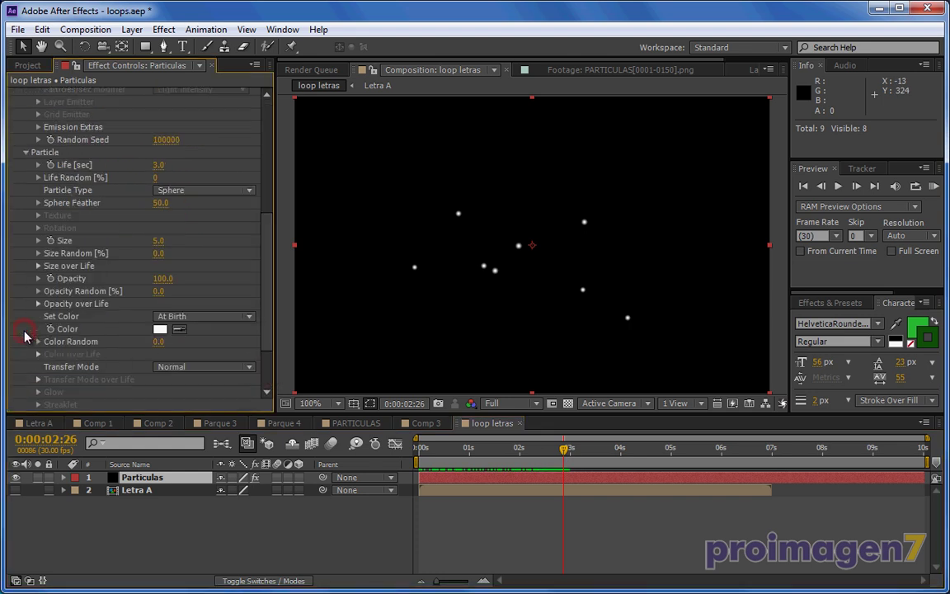
{"action": "left_click", "coordinate": [183, 196]}
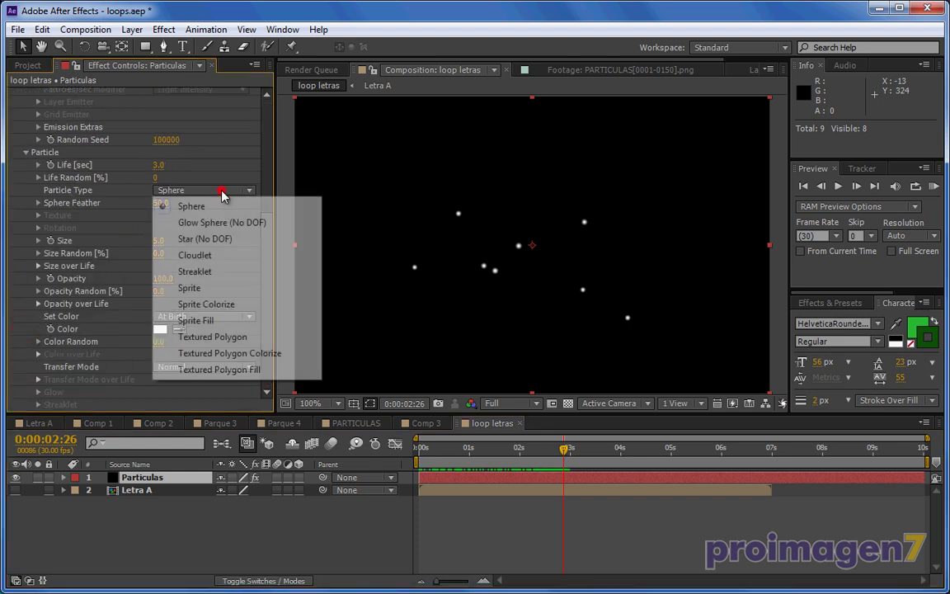
{"action": "left_click", "coordinate": [223, 337]}
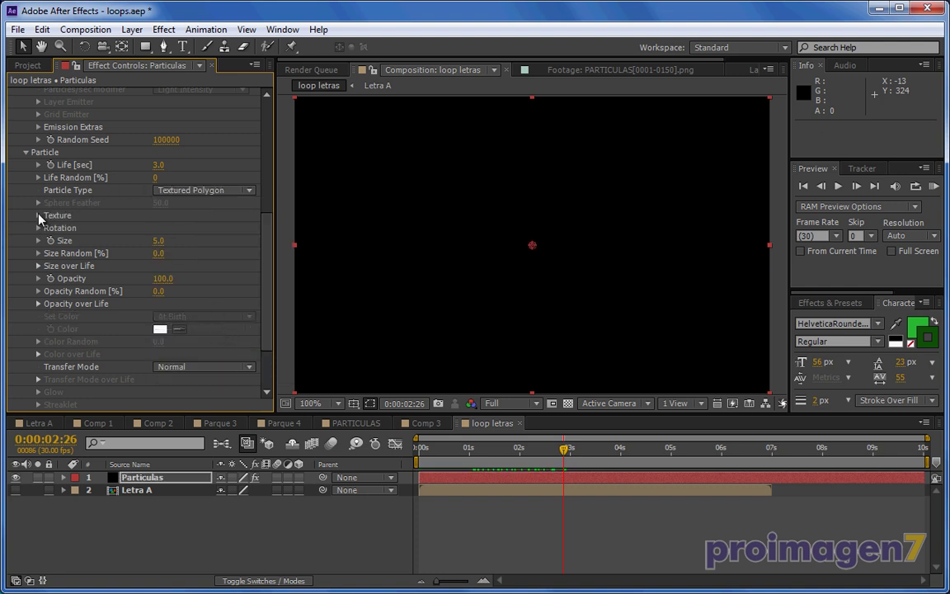
{"action": "left_click", "coordinate": [37, 215]}
{"action": "left_click", "coordinate": [198, 229]}
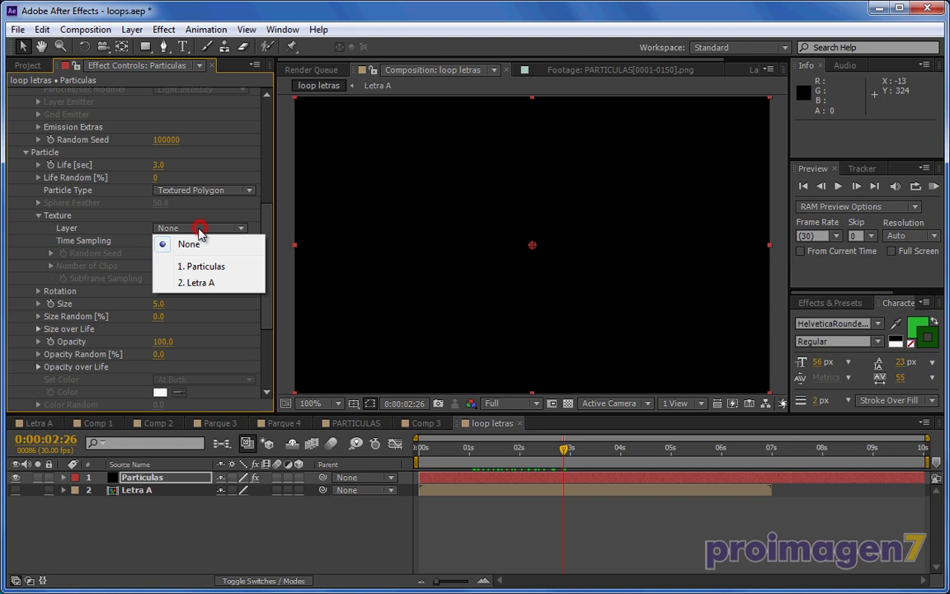
{"action": "left_click", "coordinate": [187, 282]}
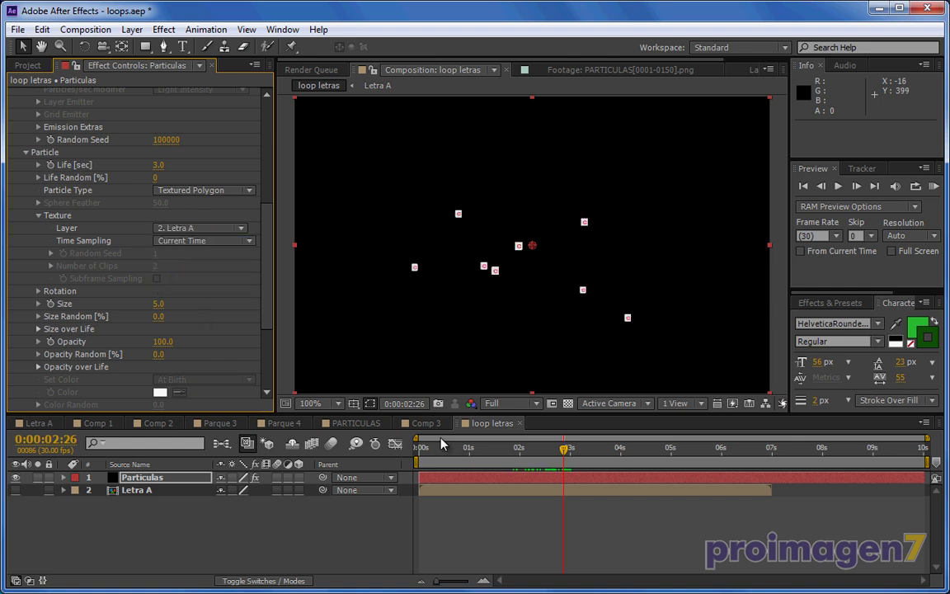
{"action": "left_click_drag", "start_coordinate": [155, 305], "coordinate": [174, 319]}
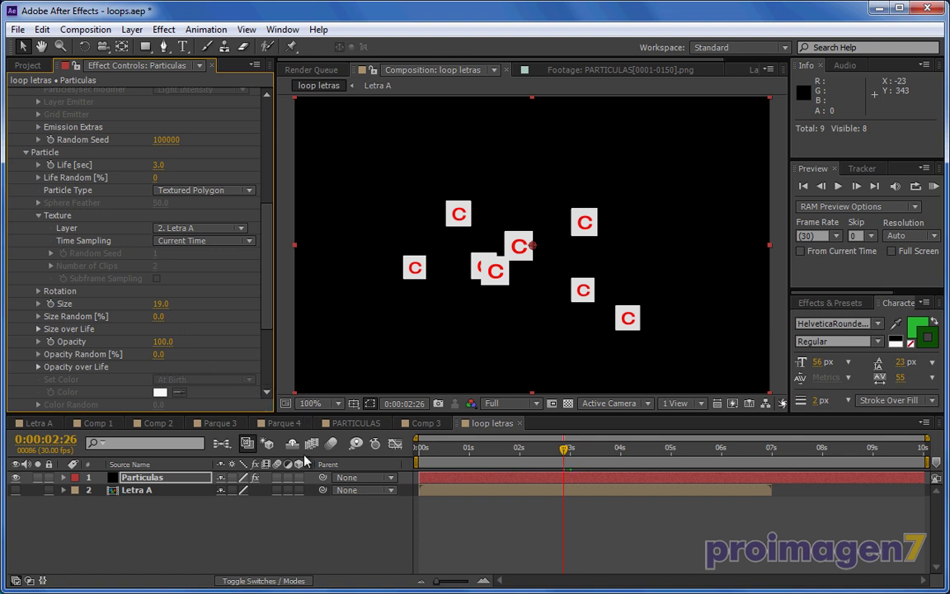
{"action": "left_click_drag", "start_coordinate": [435, 459], "coordinate": [544, 451]}
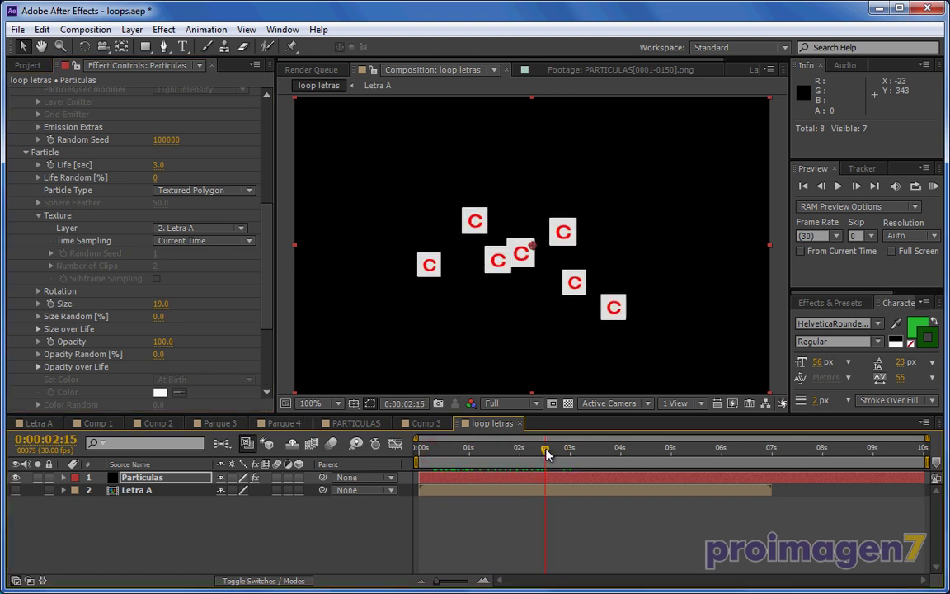
{"action": "left_click", "coordinate": [247, 243]}
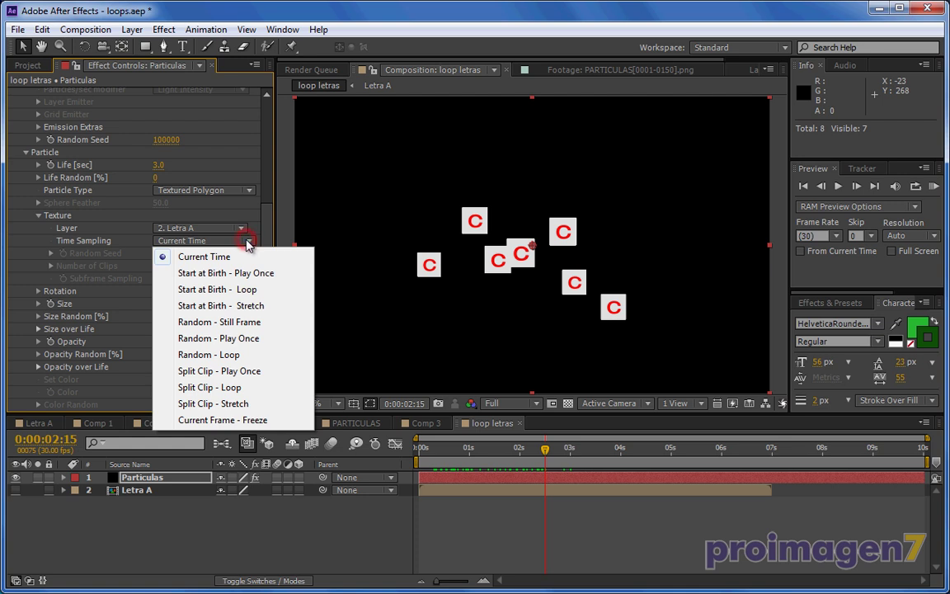
{"action": "left_click", "coordinate": [219, 290]}
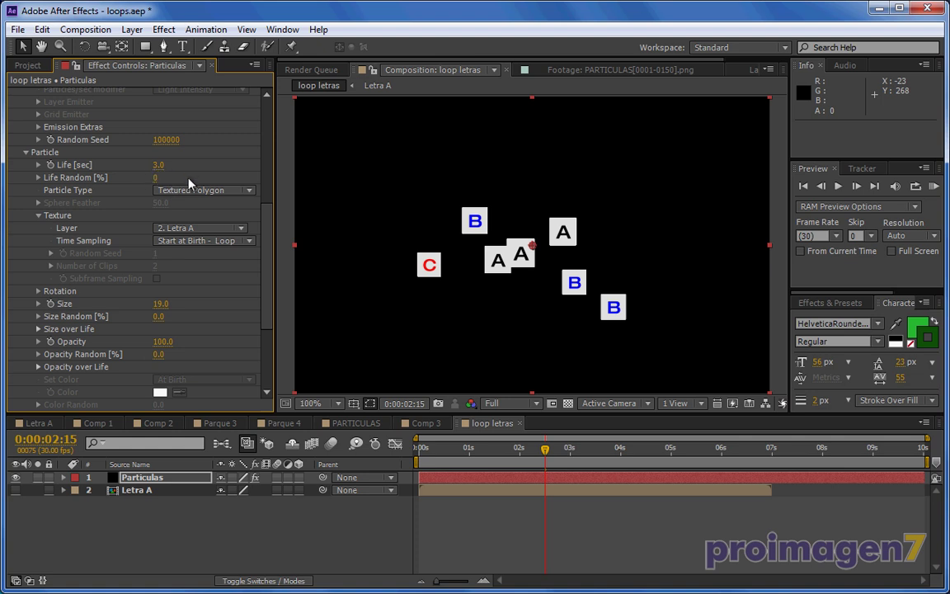
Step: Open the Letra A comp and scrub through its letters
{"action": "left_click", "coordinate": [38, 422]}
{"action": "left_click", "coordinate": [428, 450]}
{"action": "left_click_drag", "start_coordinate": [427, 450], "coordinate": [635, 455]}
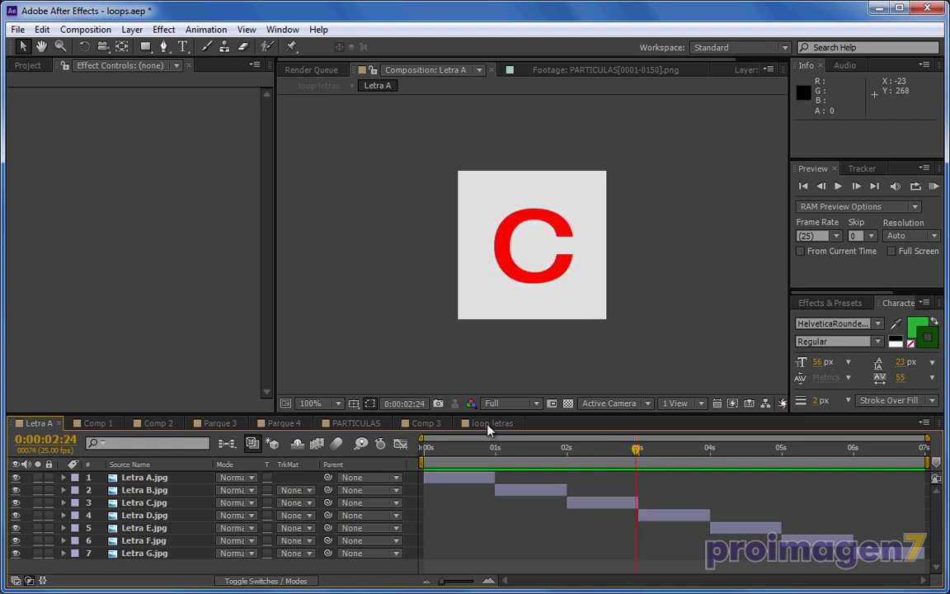
Step: In loop letras, scrub to about 4 seconds to see the A, B and C letter particles
{"action": "left_click", "coordinate": [488, 423]}
{"action": "left_click_drag", "start_coordinate": [541, 450], "coordinate": [646, 451]}
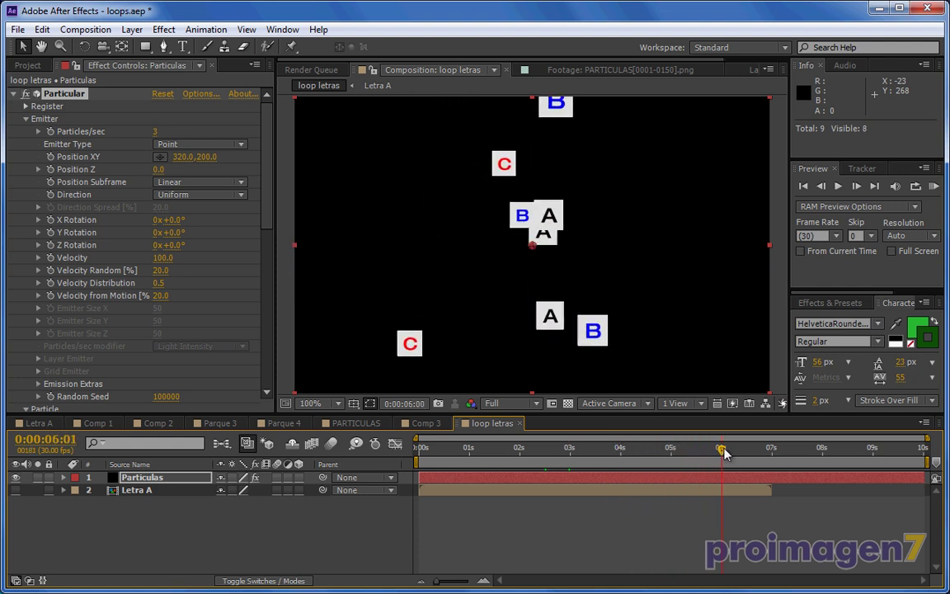
{"action": "mouse_move", "coordinate": [645, 451]}
{"action": "left_mouse_down"}
{"action": "mouse_move", "coordinate": [762, 458]}
{"action": "mouse_move", "coordinate": [606, 451]}
{"action": "mouse_move", "coordinate": [620, 451]}
{"action": "left_mouse_up"}
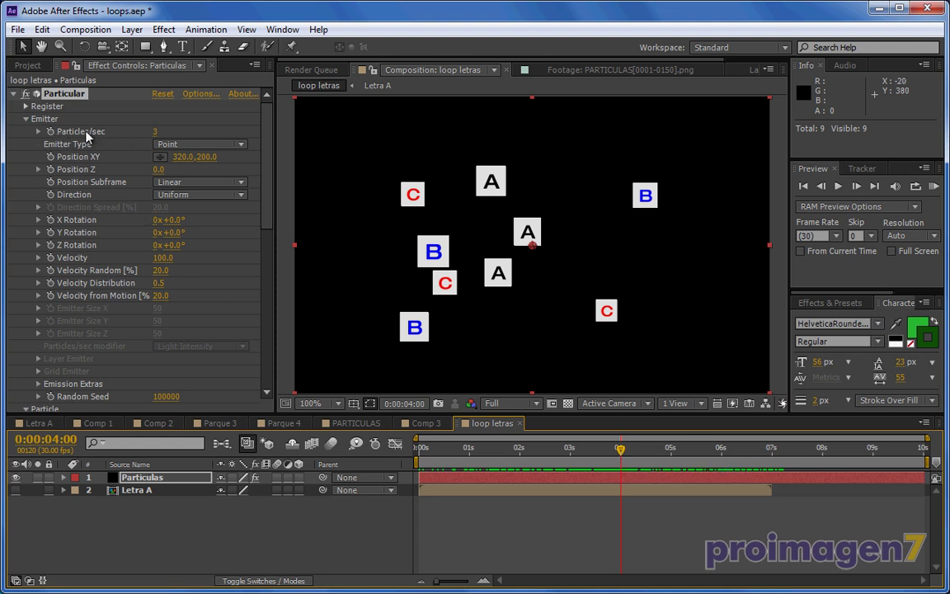
Step: Keyframe Particles/sec at 3 at 4:00, then set it to 0 one frame later
{"action": "left_click", "coordinate": [49, 133]}
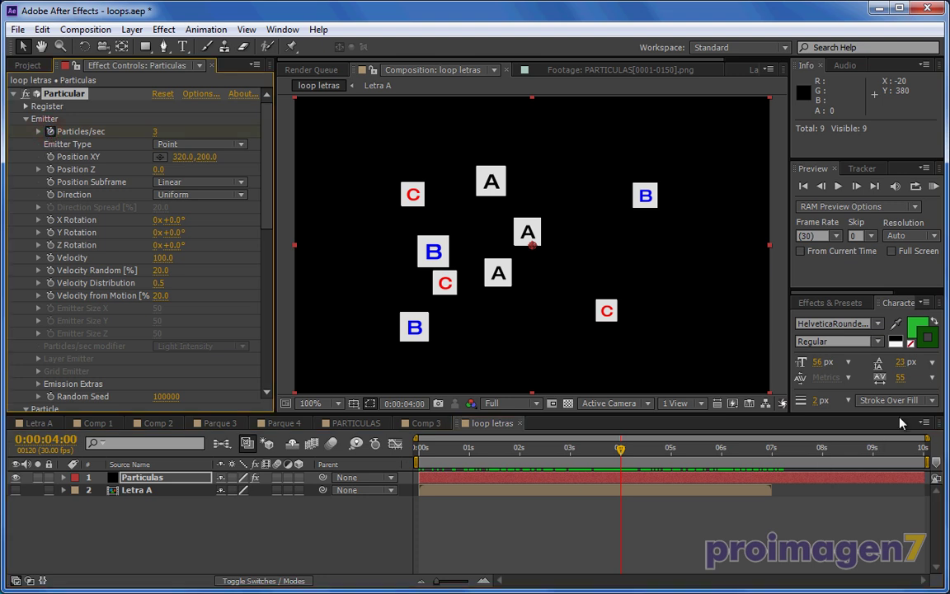
{"action": "left_click", "coordinate": [855, 188]}
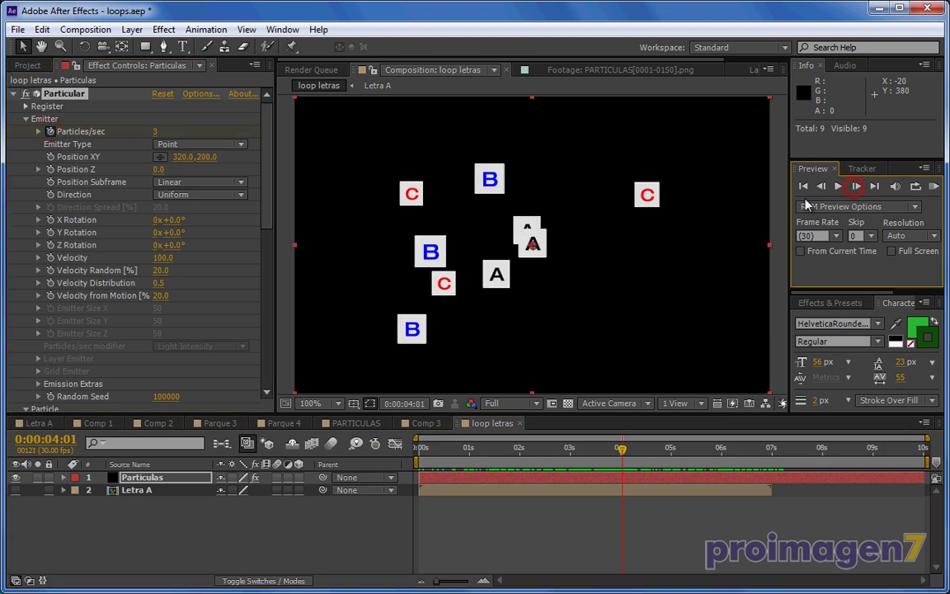
{"action": "left_click", "coordinate": [155, 132]}
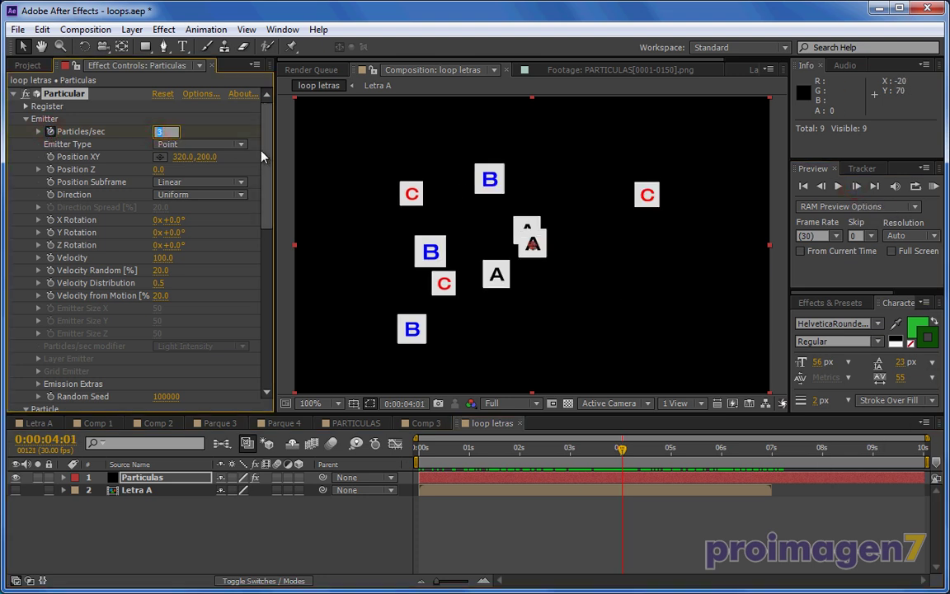
{"action": "type", "text": "0"}
{"action": "left_click", "coordinate": [218, 132]}
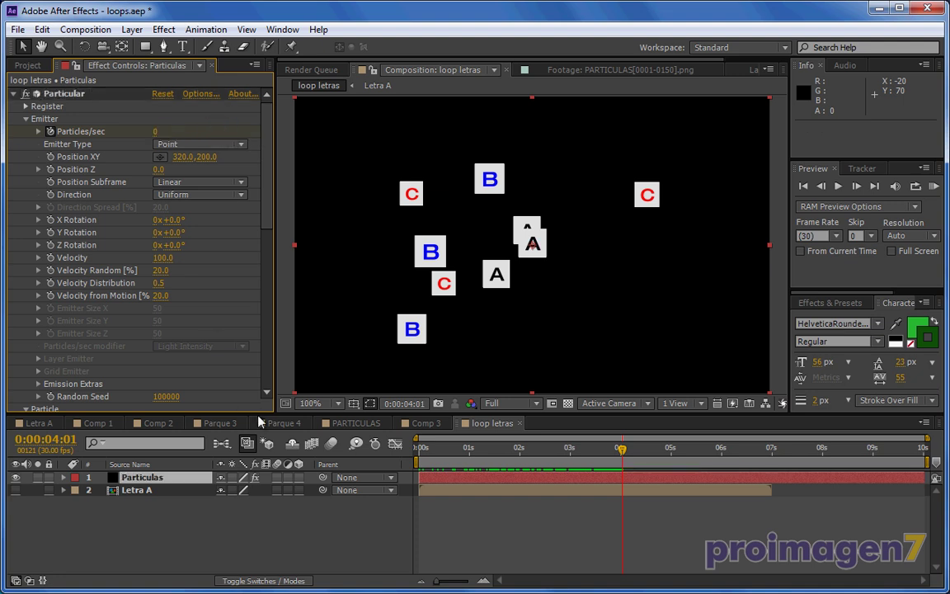
Step: Confirm emission stops, add a layer marker at 4:00 on Particulas, and collapse the layer
{"action": "left_click", "coordinate": [624, 480]}
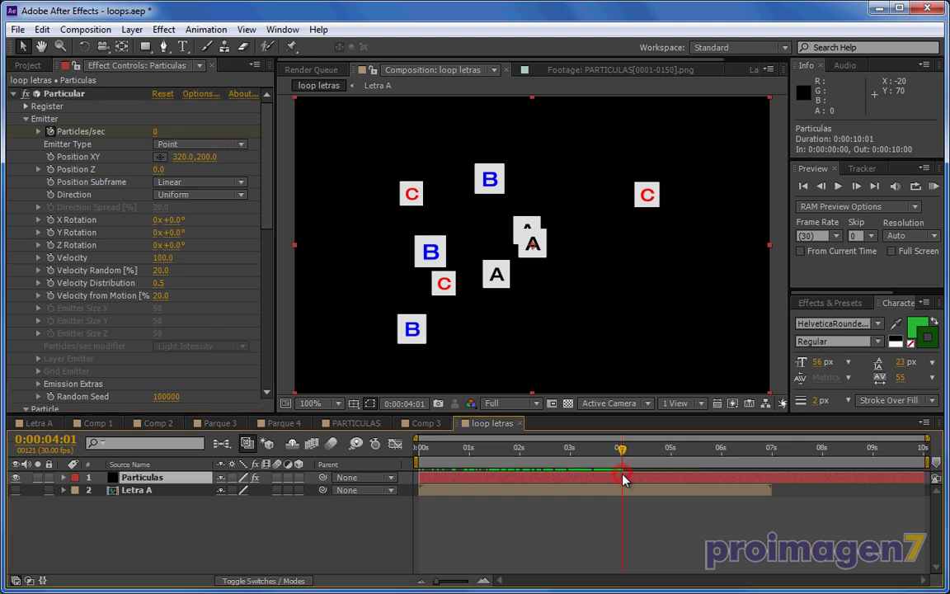
{"action": "key", "text": "u"}
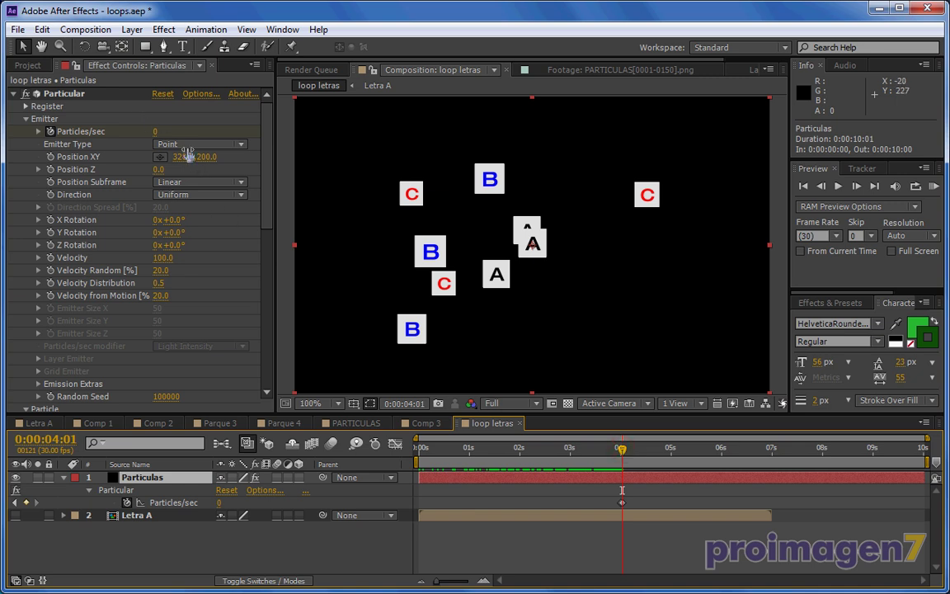
{"action": "mouse_move", "coordinate": [624, 454]}
{"action": "left_mouse_down"}
{"action": "mouse_move", "coordinate": [761, 481]}
{"action": "mouse_move", "coordinate": [459, 468]}
{"action": "mouse_move", "coordinate": [650, 477]}
{"action": "mouse_move", "coordinate": [623, 475]}
{"action": "left_mouse_up"}
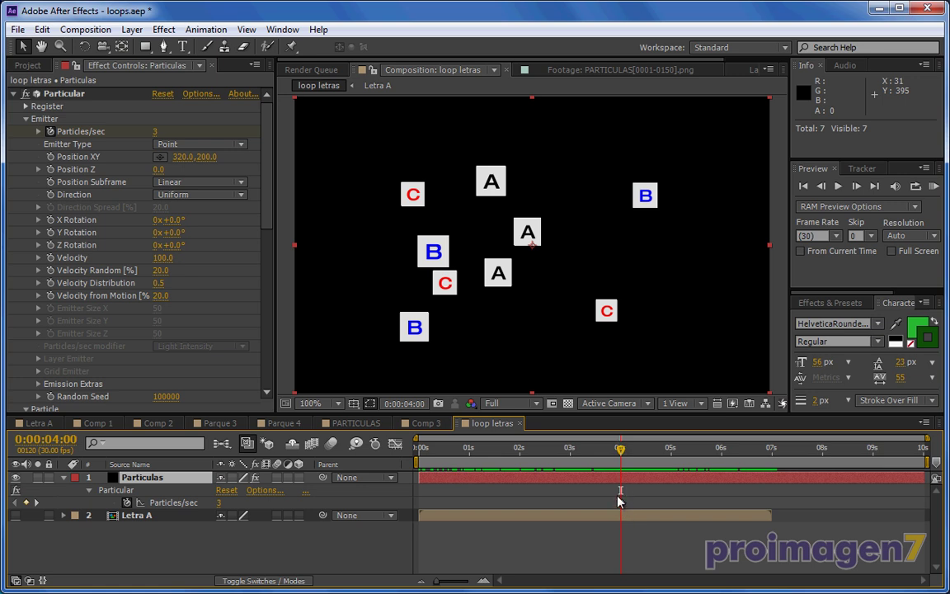
{"action": "left_click", "coordinate": [619, 481]}
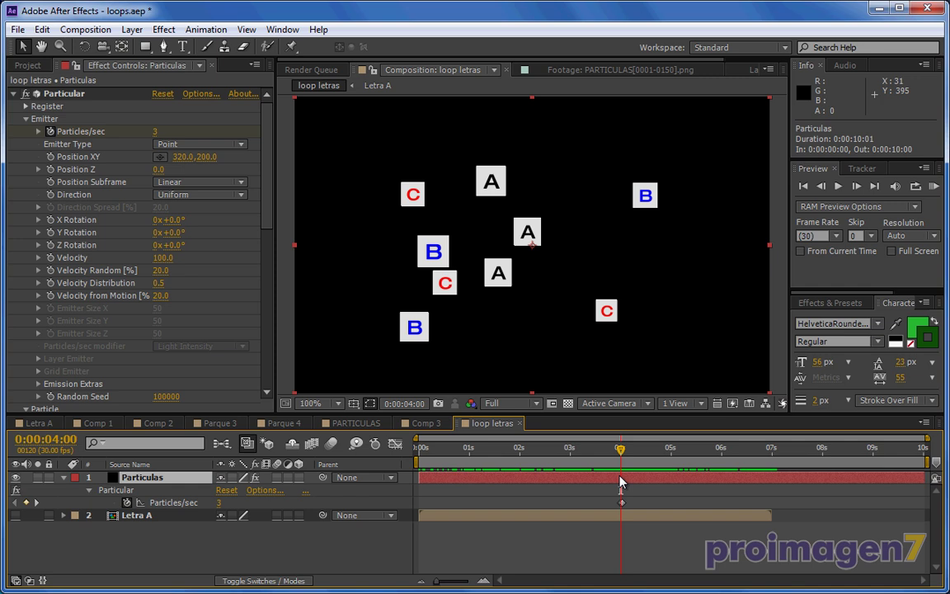
{"action": "key", "text": "KP_Multiply"}
{"action": "left_click", "coordinate": [64, 478]}
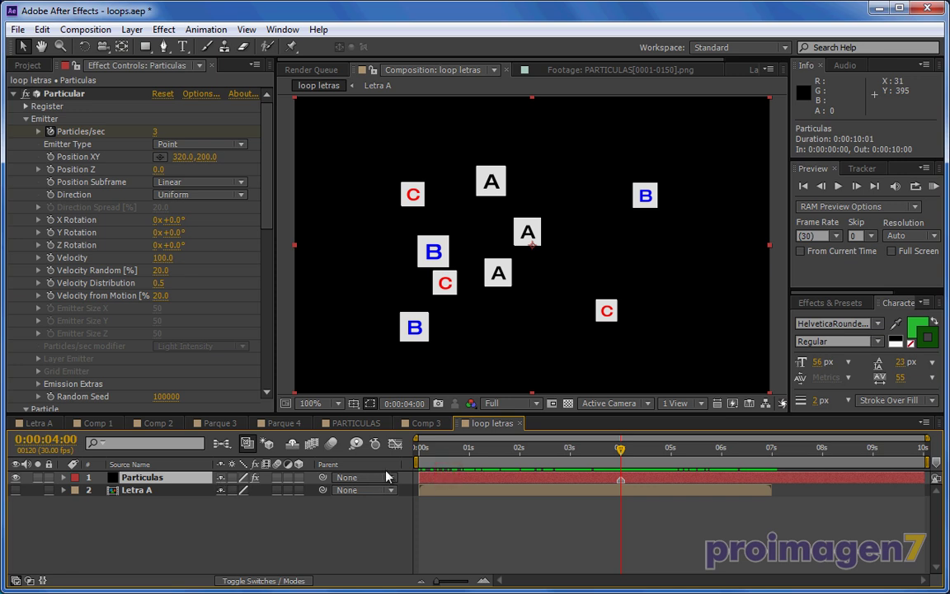
Step: Duplicate the Particulas layer and scrub around 3:21 to compare both particle copies
{"action": "key", "text": "ctrl+d"}
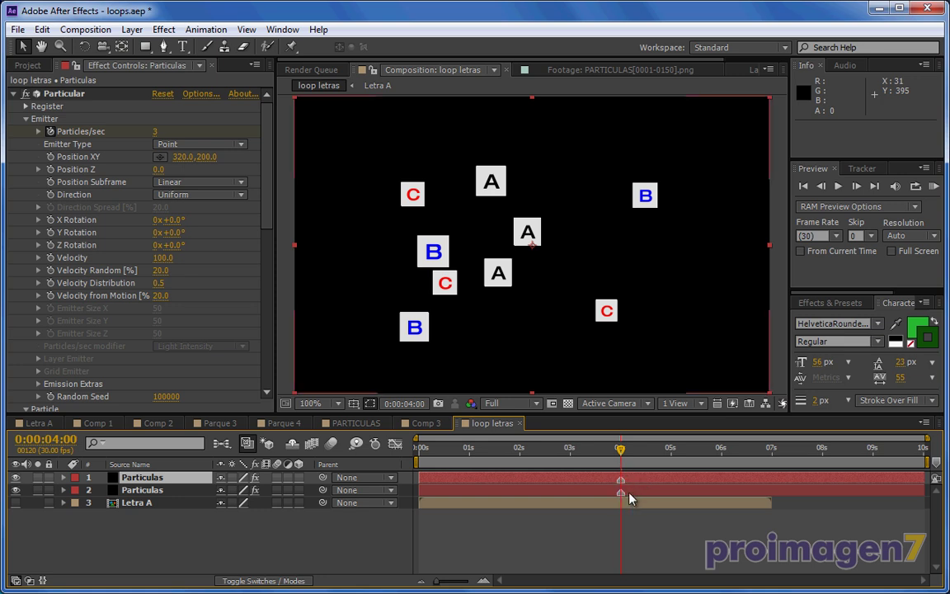
{"action": "mouse_move", "coordinate": [620, 449]}
{"action": "left_mouse_down"}
{"action": "mouse_move", "coordinate": [666, 451]}
{"action": "mouse_move", "coordinate": [619, 450]}
{"action": "left_mouse_up"}
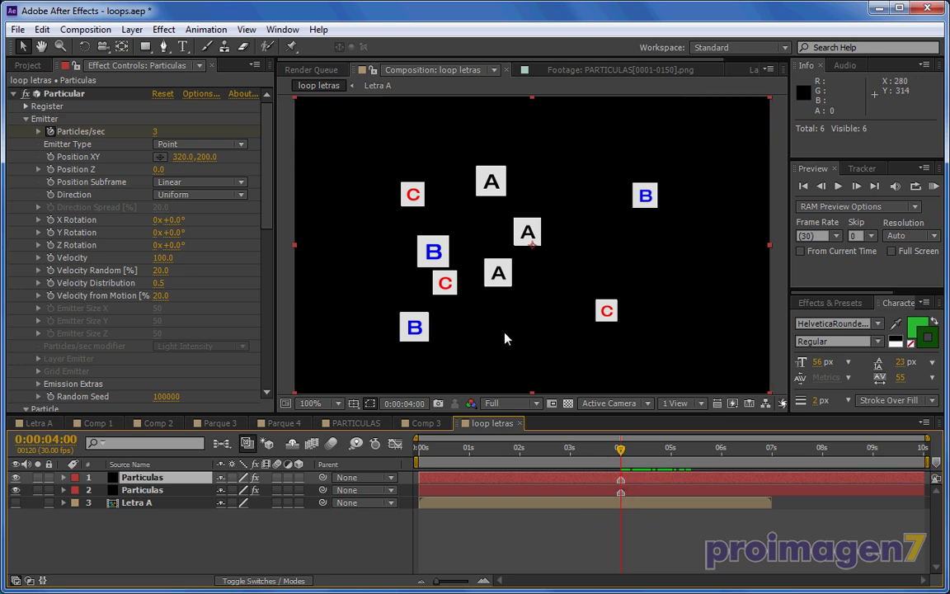
{"action": "left_click", "coordinate": [607, 450]}
{"action": "mouse_move", "coordinate": [607, 452]}
{"action": "left_mouse_down"}
{"action": "mouse_move", "coordinate": [620, 452]}
{"action": "mouse_move", "coordinate": [551, 453]}
{"action": "left_mouse_up"}
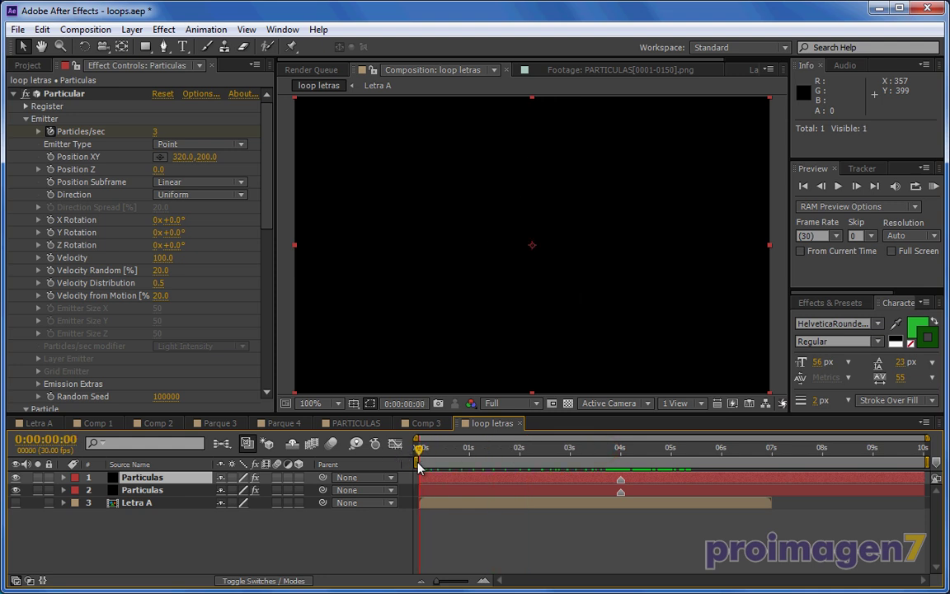
Step: Shift the top Particulas copy 4 seconds earlier and end the work area at 0:00:03:29
{"action": "left_click_drag", "start_coordinate": [666, 481], "coordinate": [462, 495]}
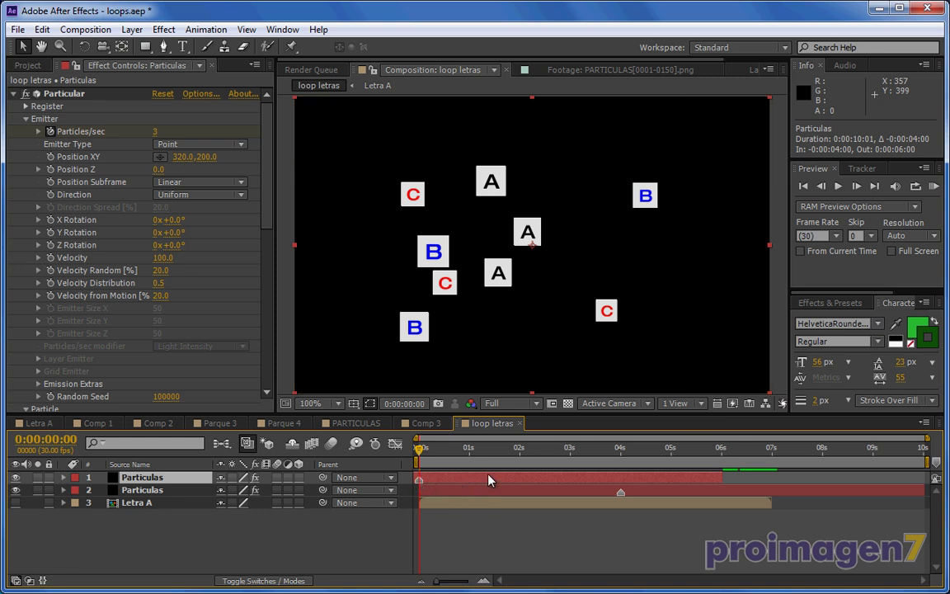
{"action": "left_click", "coordinate": [619, 449]}
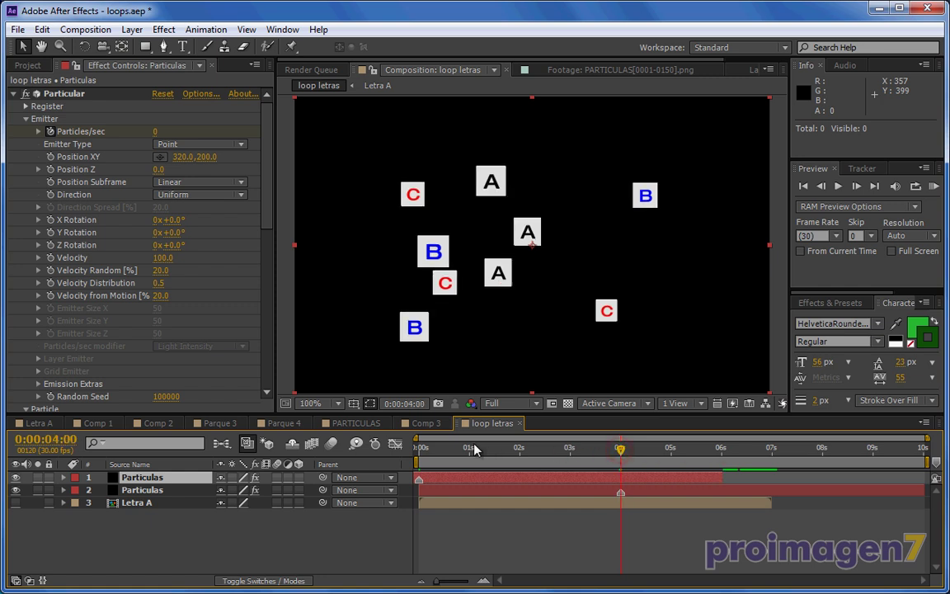
{"action": "left_click", "coordinate": [421, 449]}
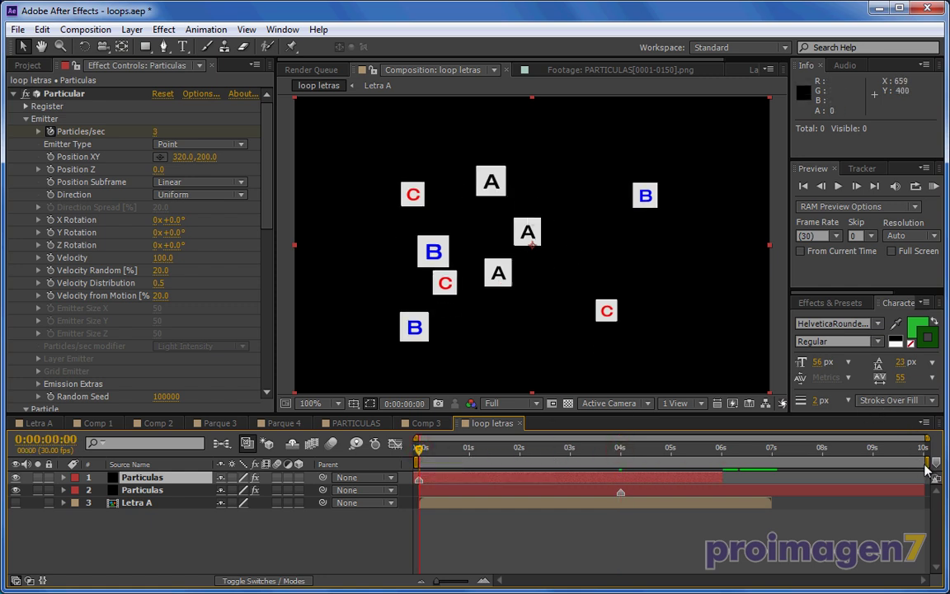
{"action": "left_click_drag", "start_coordinate": [925, 452], "coordinate": [626, 461]}
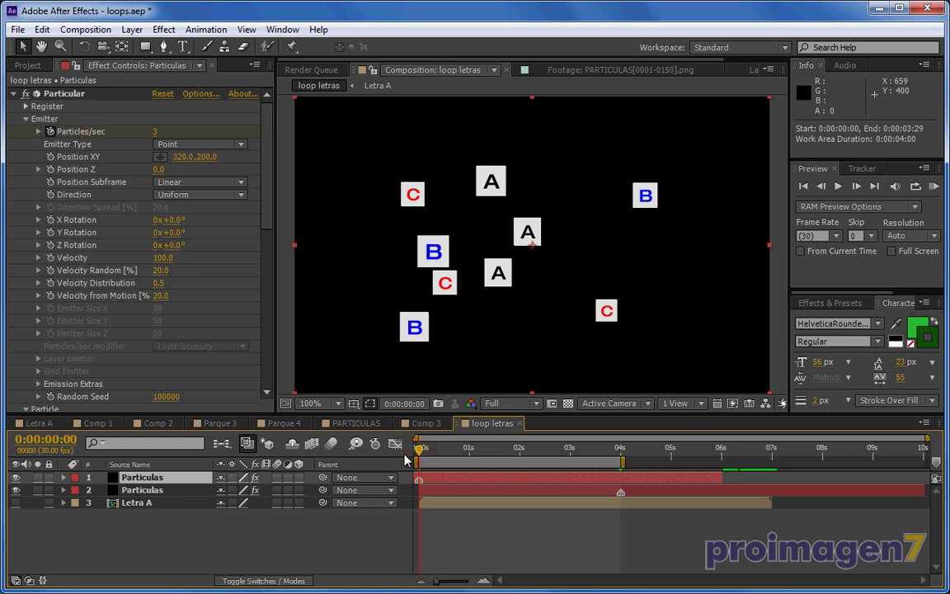
{"action": "key", "text": "space"}
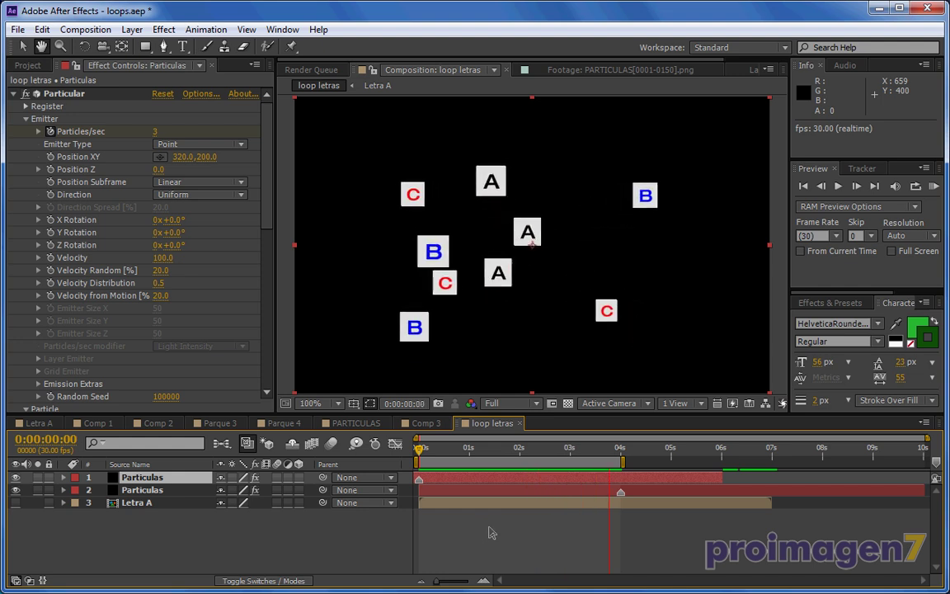
{"action": "key", "text": "space"}
{"action": "left_click", "coordinate": [620, 450]}
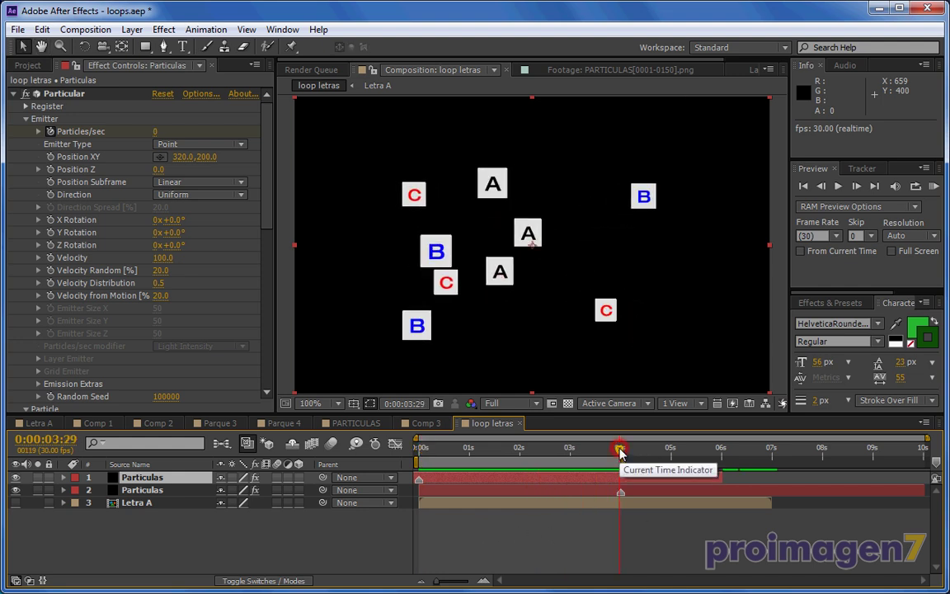
{"action": "left_click", "coordinate": [620, 450]}
{"action": "left_click", "coordinate": [420, 452]}
{"action": "mouse_move", "coordinate": [419, 452]}
{"action": "left_mouse_down"}
{"action": "mouse_move", "coordinate": [446, 458]}
{"action": "mouse_move", "coordinate": [412, 460]}
{"action": "left_mouse_up"}
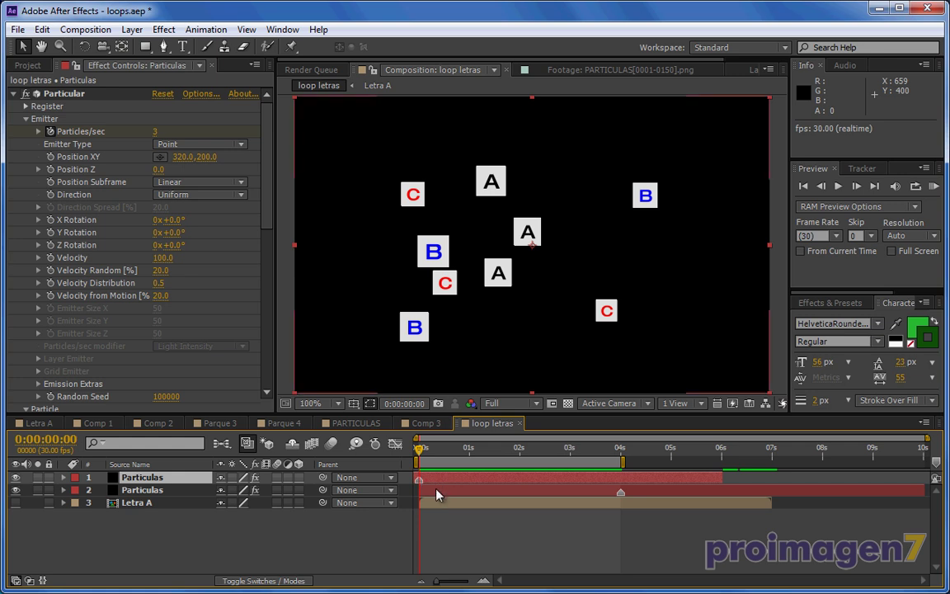
{"action": "mouse_move", "coordinate": [422, 451]}
{"action": "left_mouse_down"}
{"action": "mouse_move", "coordinate": [507, 464]}
{"action": "mouse_move", "coordinate": [599, 459]}
{"action": "left_mouse_up"}
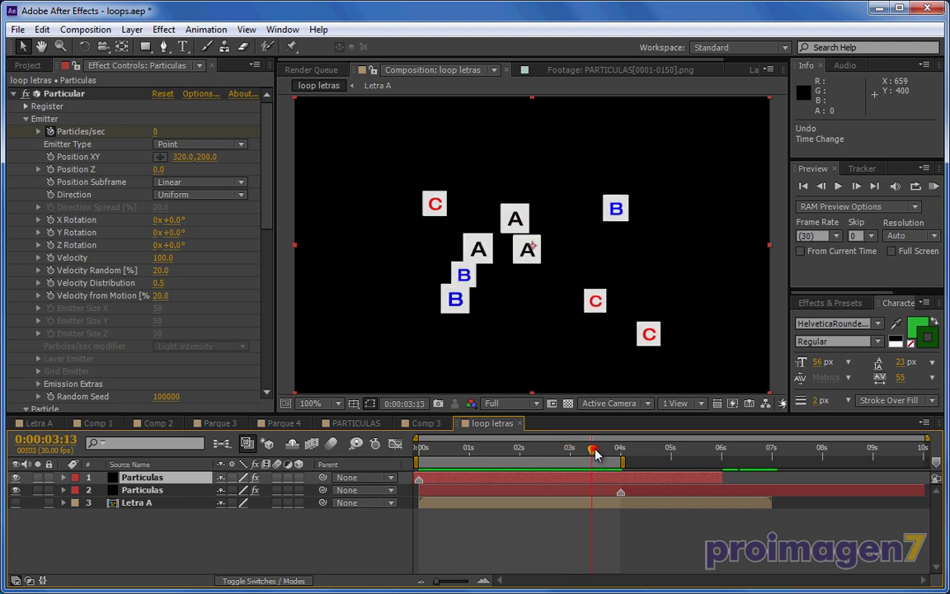
{"action": "left_click_drag", "start_coordinate": [596, 454], "coordinate": [582, 454]}
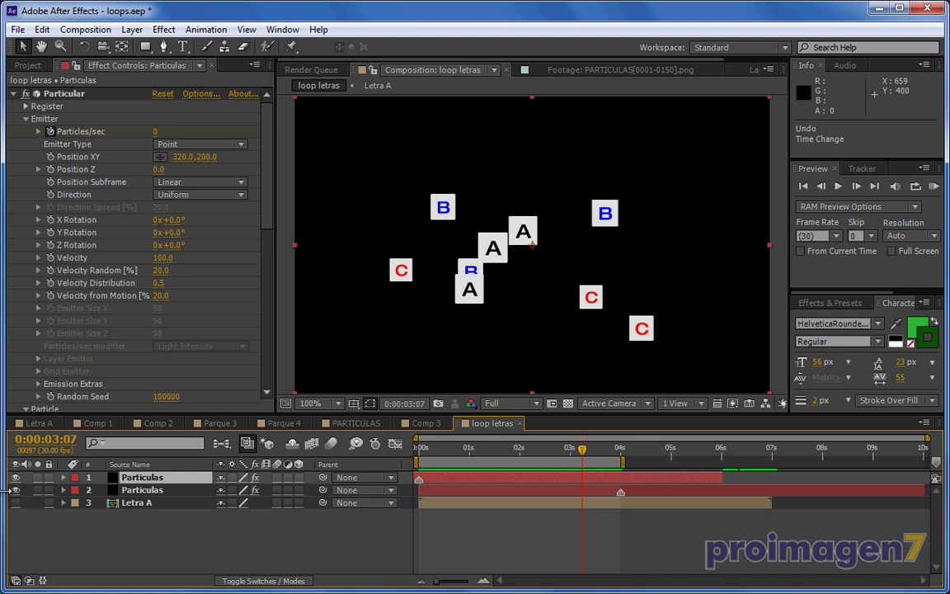
{"action": "mouse_move", "coordinate": [553, 450]}
{"action": "left_mouse_down"}
{"action": "mouse_move", "coordinate": [521, 456]}
{"action": "mouse_move", "coordinate": [573, 462]}
{"action": "left_mouse_up"}
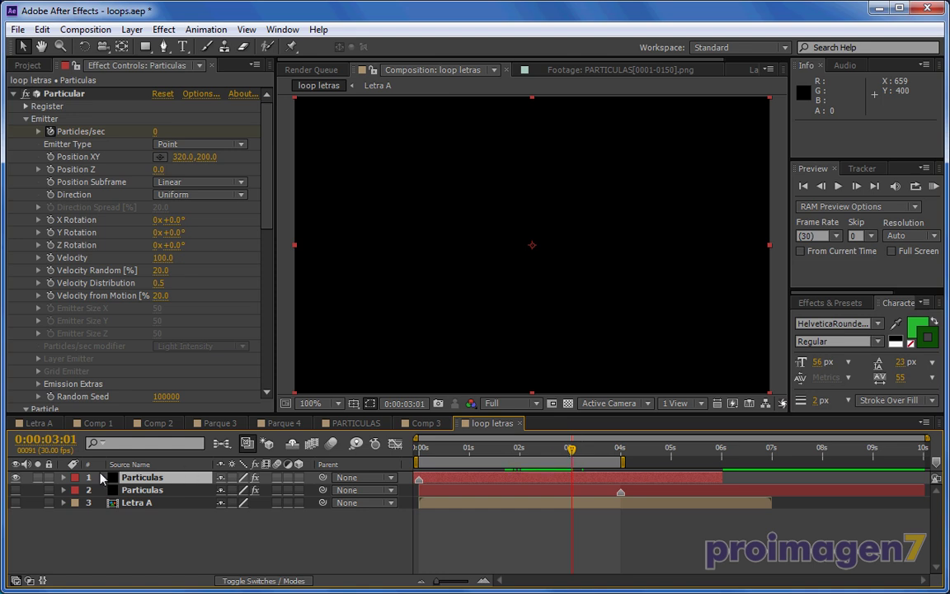
{"action": "left_click", "coordinate": [15, 491]}
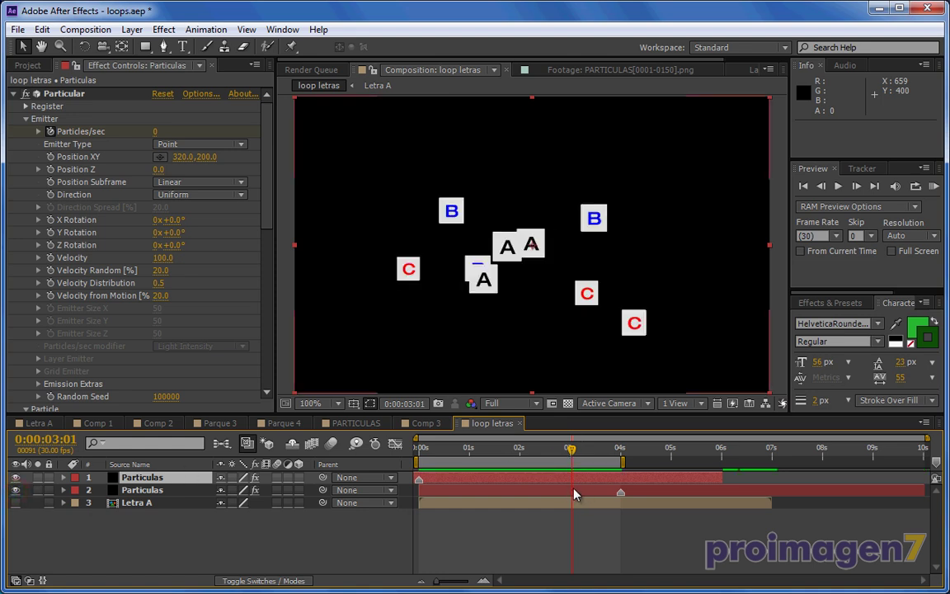
{"action": "mouse_move", "coordinate": [572, 453]}
{"action": "left_mouse_down"}
{"action": "mouse_move", "coordinate": [602, 458]}
{"action": "mouse_move", "coordinate": [572, 453]}
{"action": "left_mouse_up"}
{"action": "key", "text": "KP_0"}
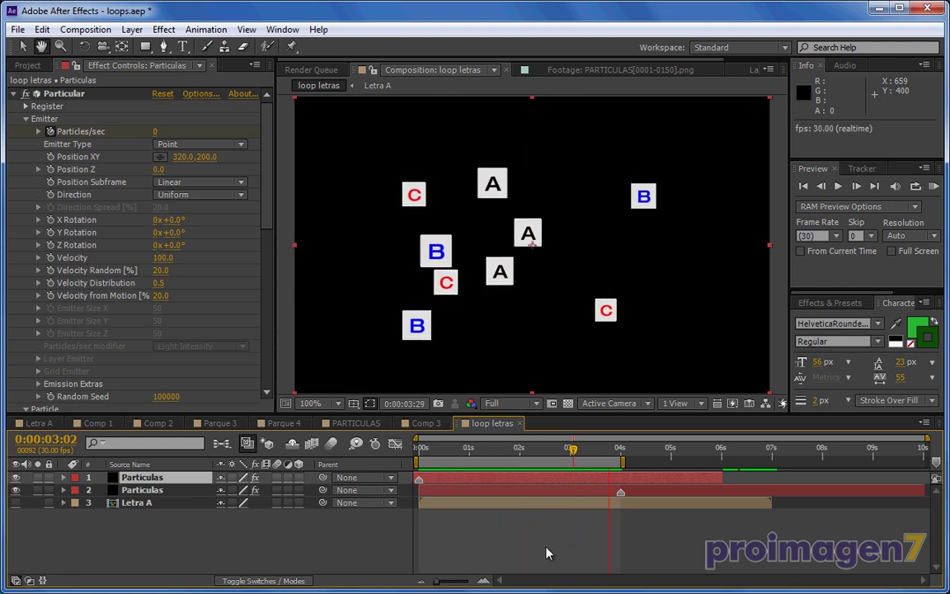
{"action": "key", "text": "space"}
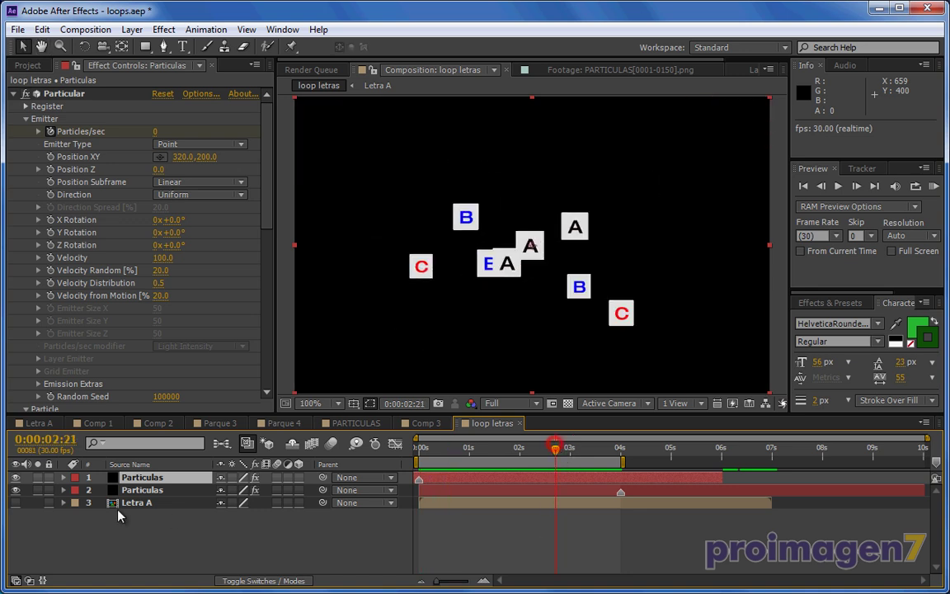
{"action": "left_click", "coordinate": [15, 490]}
{"action": "mouse_move", "coordinate": [519, 447]}
{"action": "left_mouse_down"}
{"action": "mouse_move", "coordinate": [498, 450]}
{"action": "mouse_move", "coordinate": [557, 450]}
{"action": "left_mouse_up"}
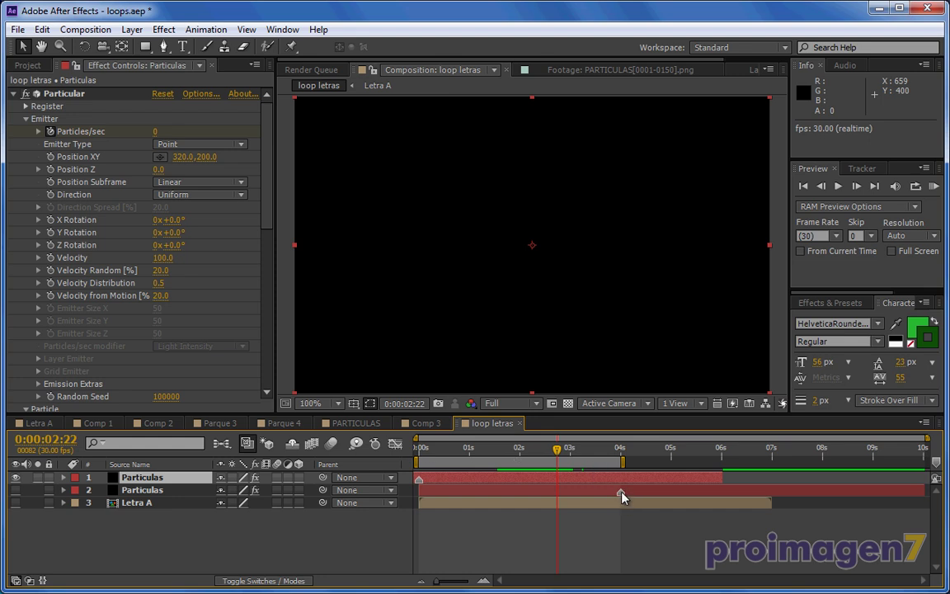
{"action": "mouse_move", "coordinate": [621, 450]}
{"action": "left_mouse_down"}
{"action": "mouse_move", "coordinate": [770, 462]}
{"action": "mouse_move", "coordinate": [840, 452]}
{"action": "mouse_move", "coordinate": [828, 450]}
{"action": "left_mouse_up"}
{"action": "left_click", "coordinate": [15, 489]}
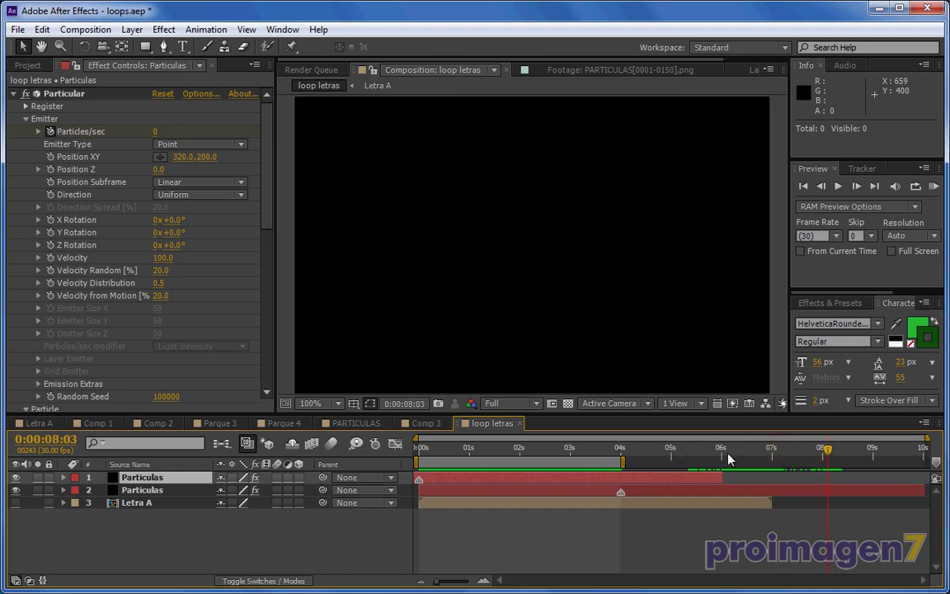
{"action": "key", "text": "Page_Down"}
{"action": "key", "text": "Page_Down"}
{"action": "left_click", "coordinate": [620, 448]}
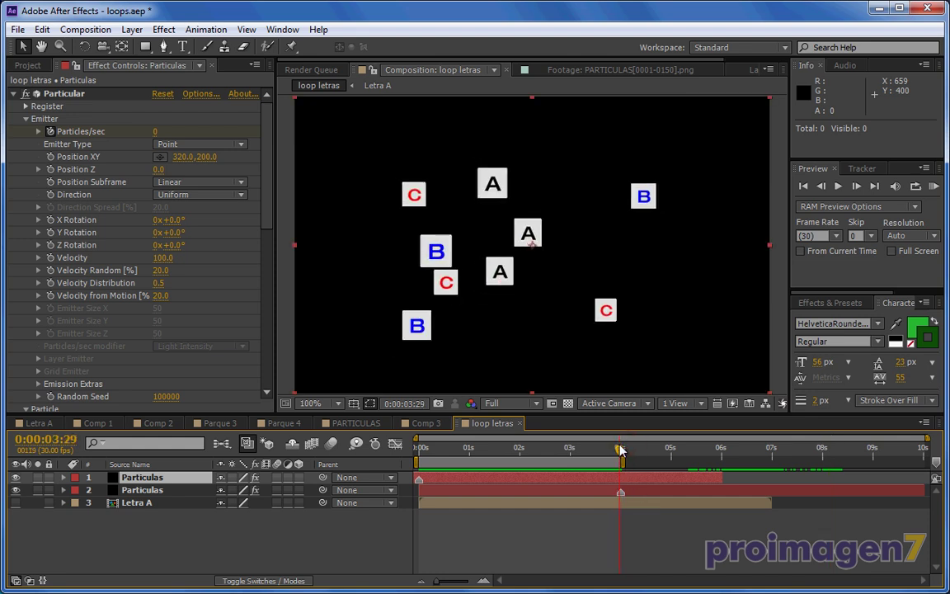
{"action": "left_click_drag", "start_coordinate": [624, 450], "coordinate": [764, 452]}
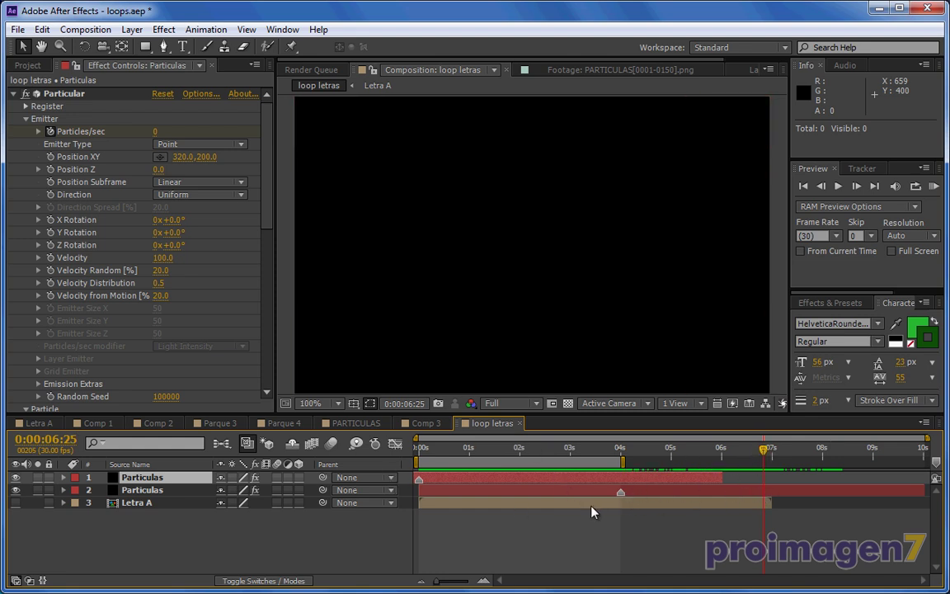
{"action": "left_click", "coordinate": [419, 448]}
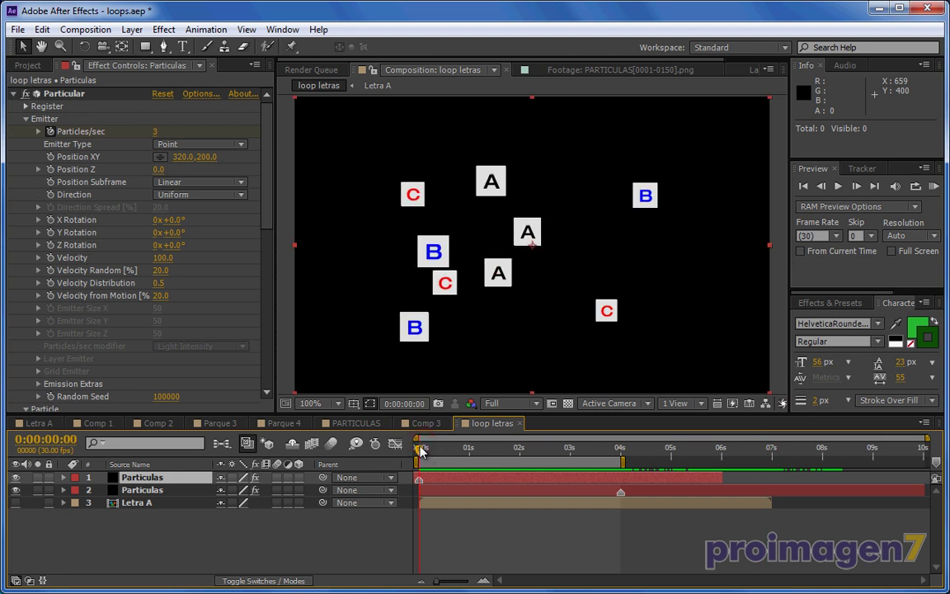
{"action": "left_click_drag", "start_coordinate": [419, 448], "coordinate": [609, 451]}
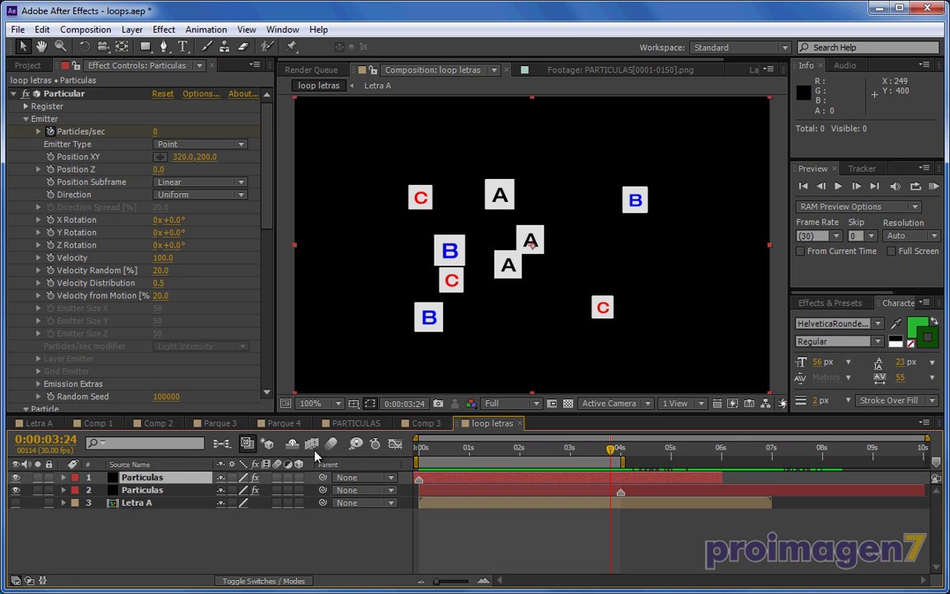
{"action": "left_click", "coordinate": [85, 30]}
Step: Create a new composition named chispitas
{"action": "left_click", "coordinate": [92, 44]}
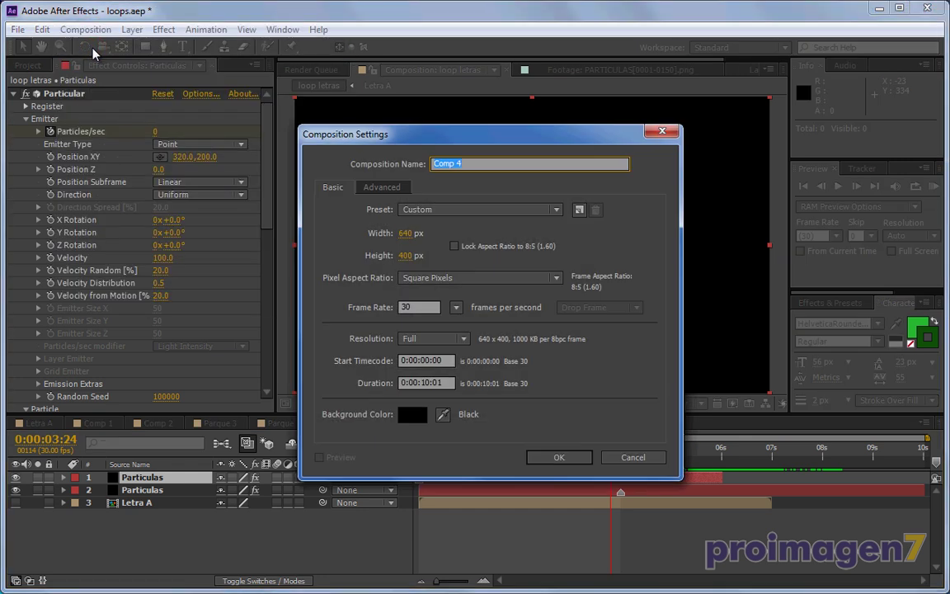
{"action": "type", "text": "ch"}
{"action": "left_click", "coordinate": [555, 458]}
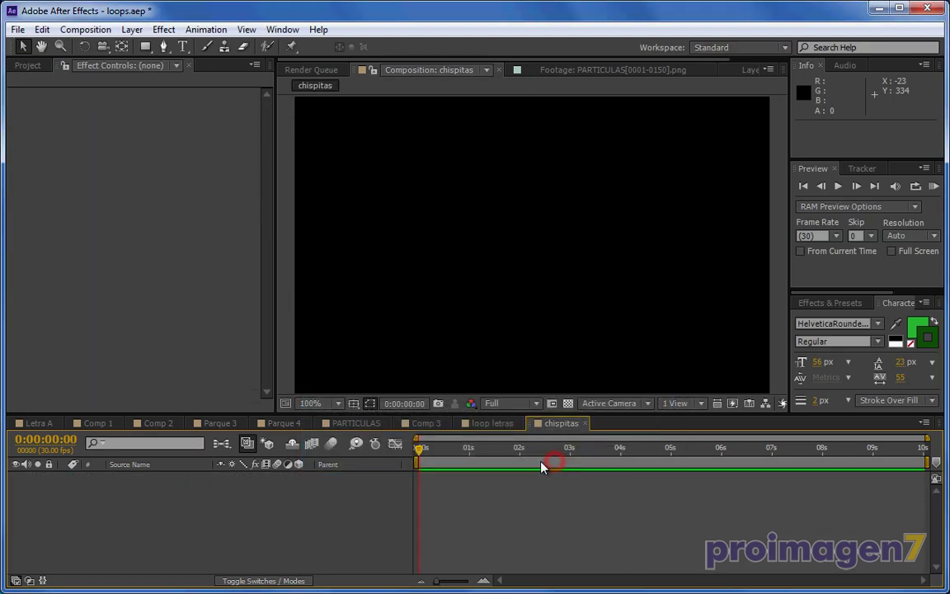
Step: Add a black 640×400 solid named chispitas to the comp and select it
{"action": "right_click", "coordinate": [275, 506]}
{"action": "mouse_move", "coordinate": [350, 350]}
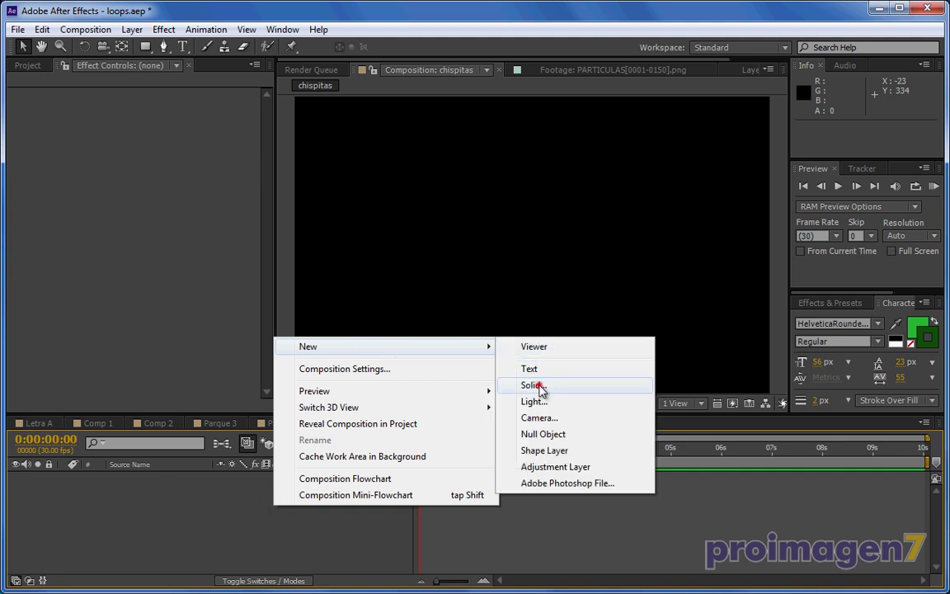
{"action": "left_click", "coordinate": [540, 385]}
{"action": "type", "text": "chispitas"}
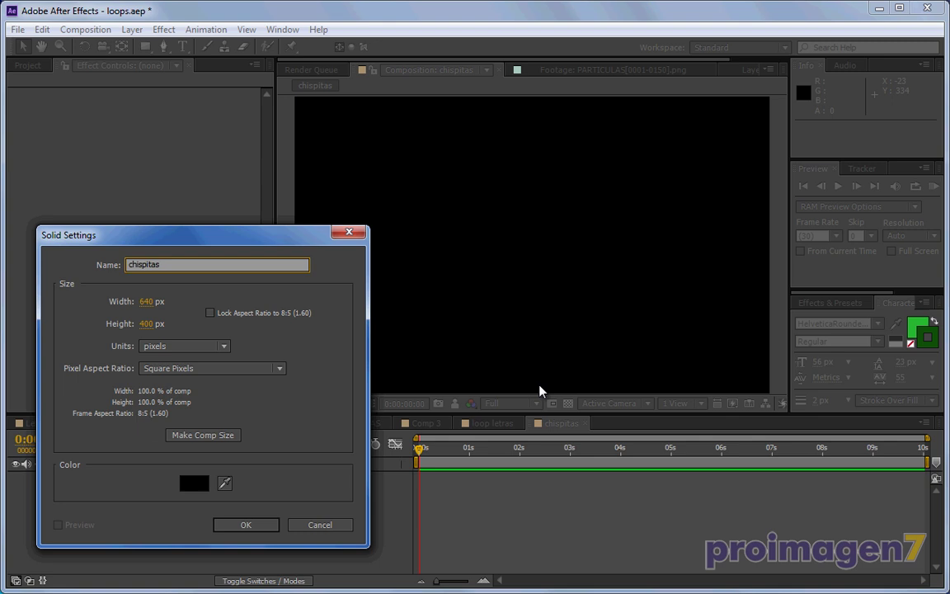
{"action": "left_click", "coordinate": [246, 525]}
{"action": "left_click", "coordinate": [169, 478]}
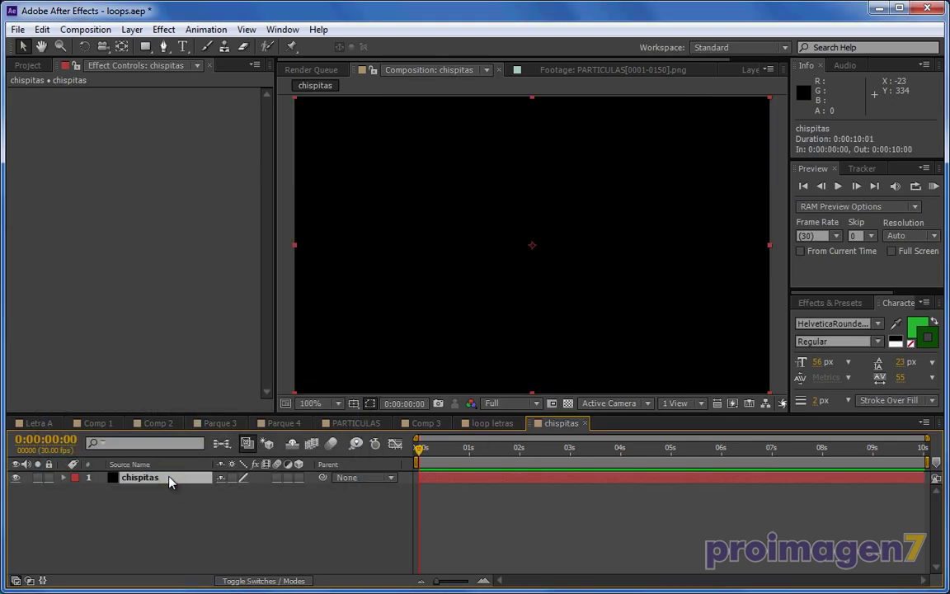
Step: Apply CC Particle Systems II to chispitas, preview the burst, and set Birth Rate to 1.0
{"action": "left_click", "coordinate": [165, 31]}
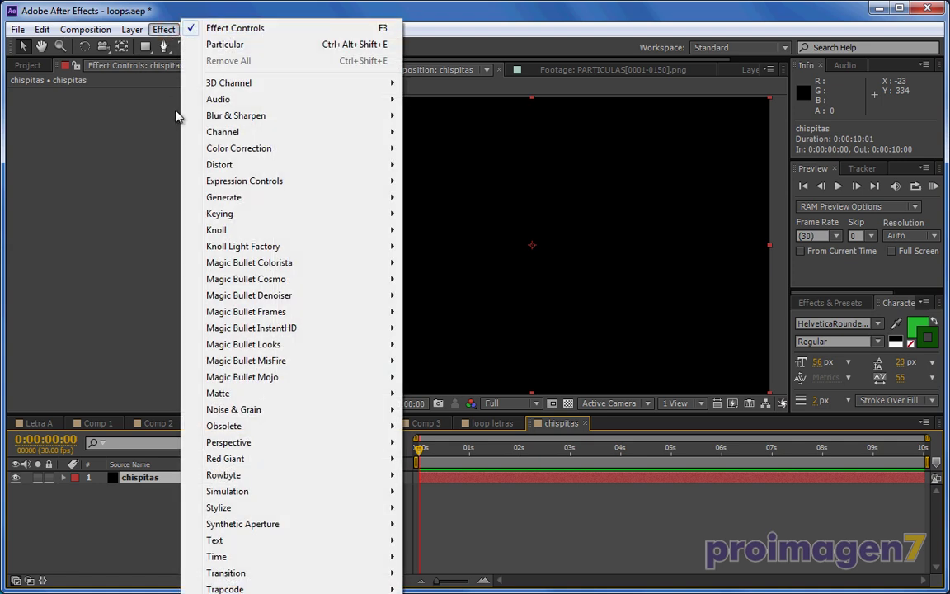
{"action": "mouse_move", "coordinate": [295, 493]}
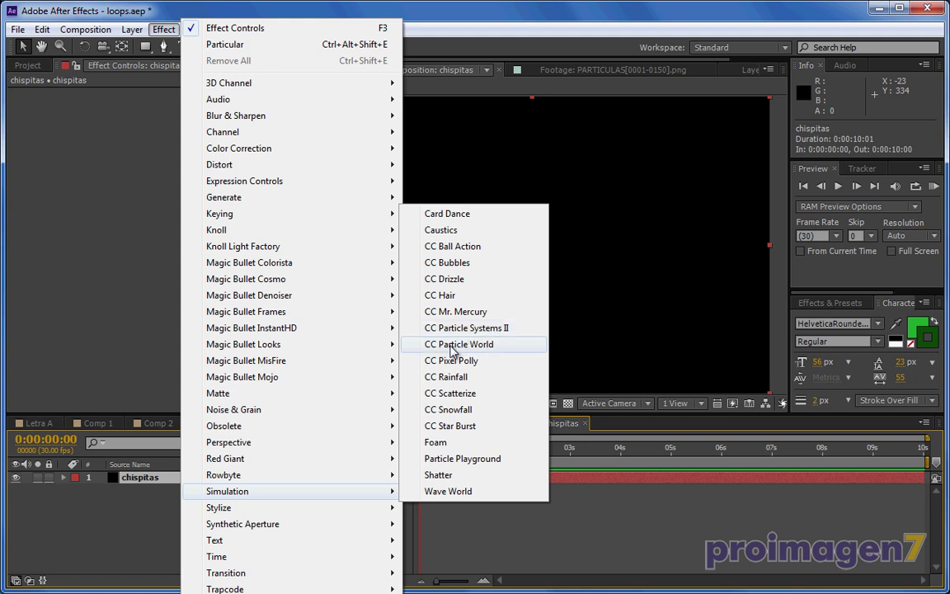
{"action": "left_click", "coordinate": [451, 327]}
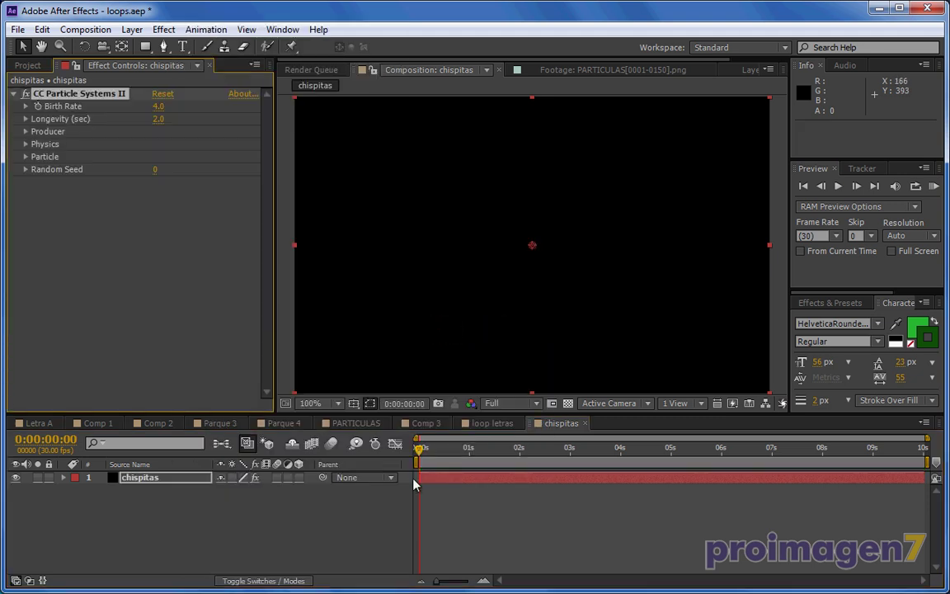
{"action": "left_click_drag", "start_coordinate": [421, 452], "coordinate": [416, 456]}
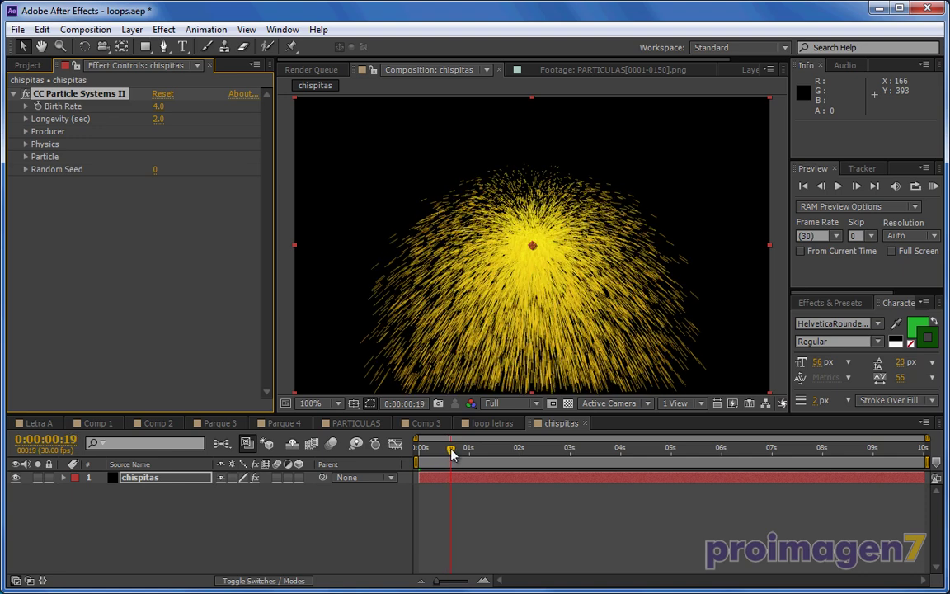
{"action": "key", "text": "space"}
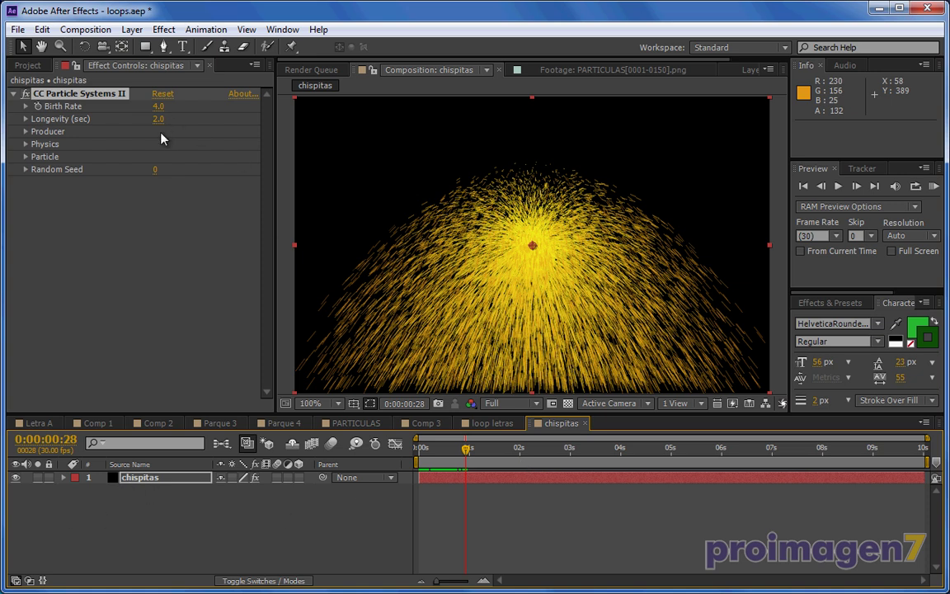
{"action": "left_click", "coordinate": [157, 106]}
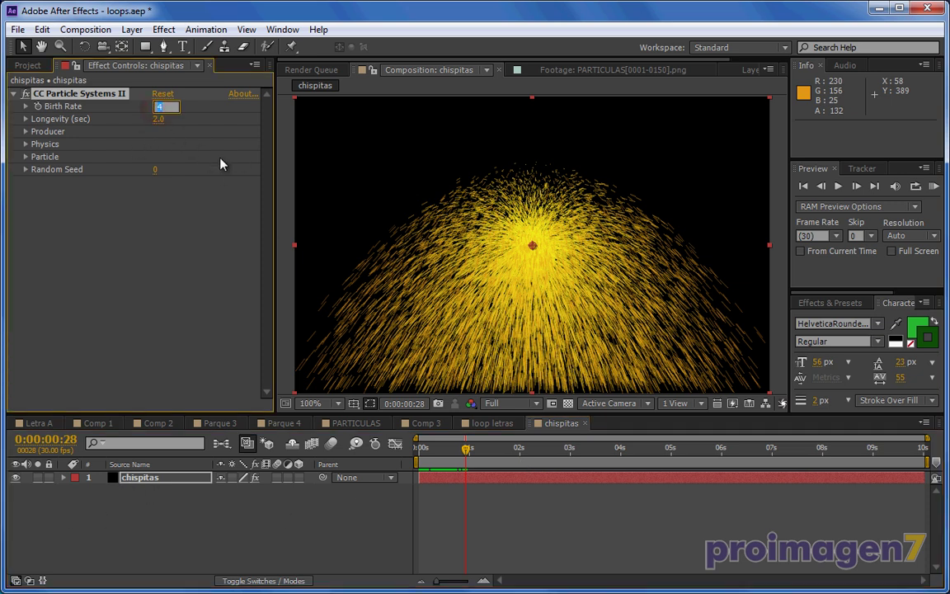
{"action": "type", "text": "1"}
{"action": "left_click", "coordinate": [180, 236]}
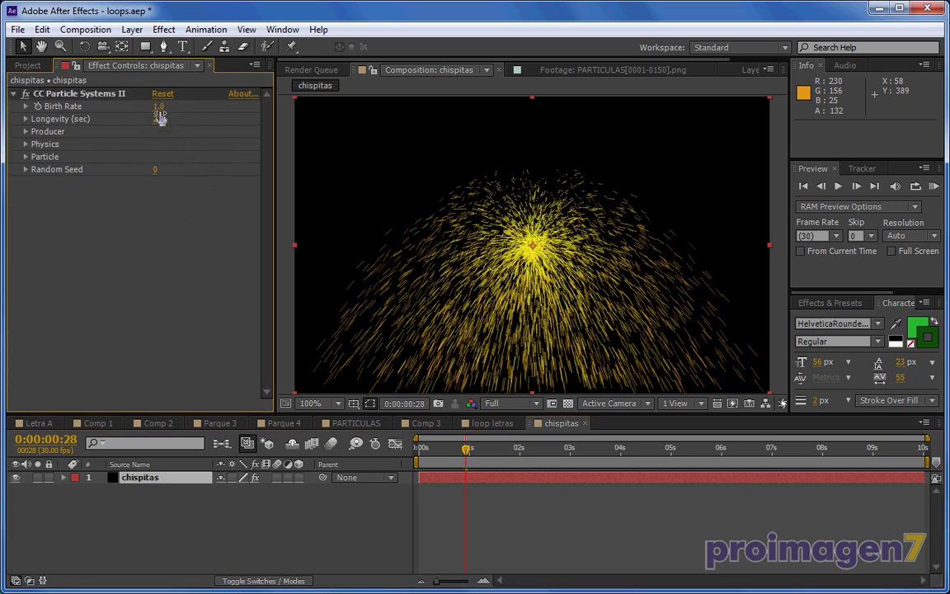
Step: Scrub Birth Rate down to 0.1 and preview the sparser spark burst
{"action": "left_click_drag", "start_coordinate": [158, 109], "coordinate": [113, 130]}
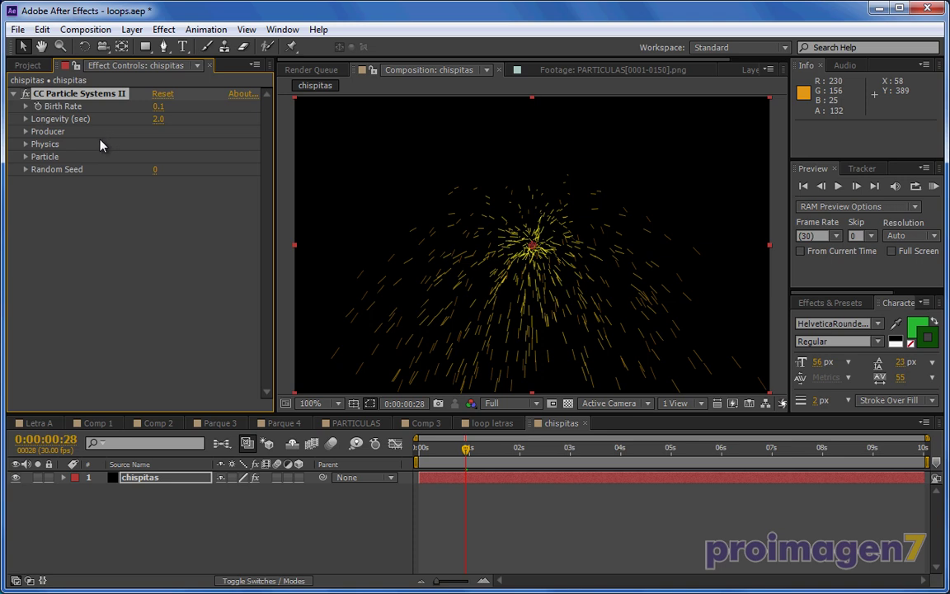
{"action": "mouse_move", "coordinate": [466, 450]}
{"action": "left_mouse_down"}
{"action": "mouse_move", "coordinate": [432, 456]}
{"action": "mouse_move", "coordinate": [506, 451]}
{"action": "left_mouse_up"}
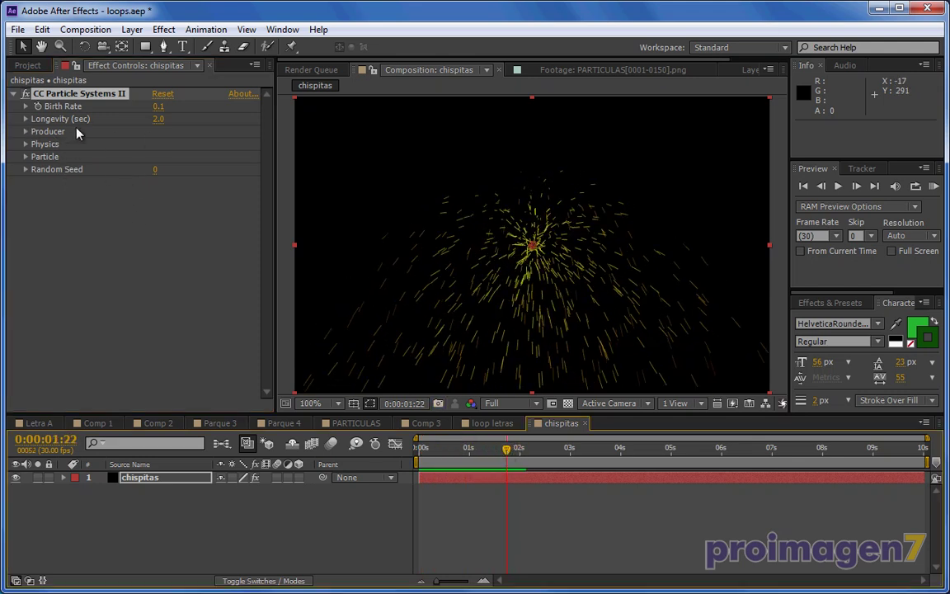
{"action": "left_click_drag", "start_coordinate": [507, 453], "coordinate": [534, 453]}
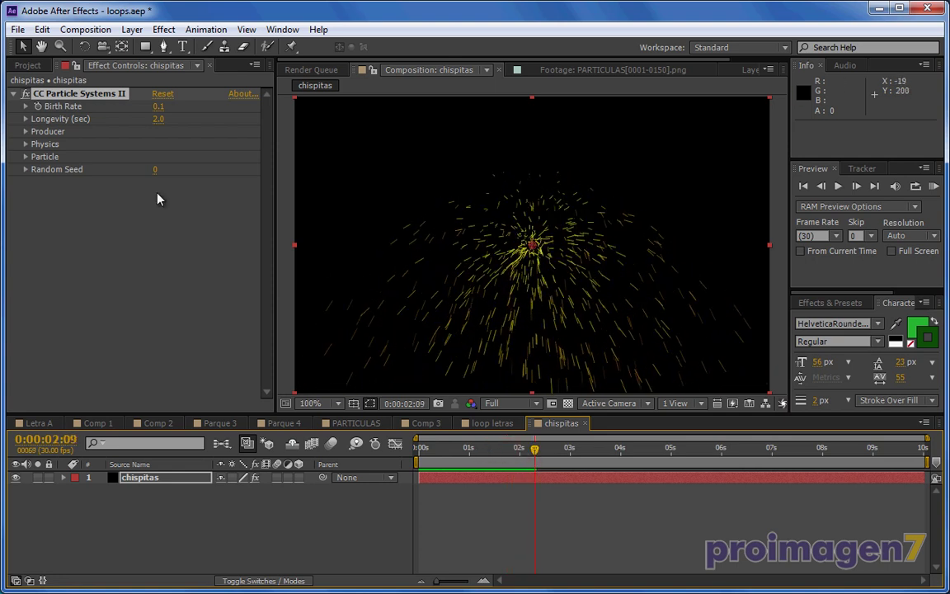
Step: Under Physics, set Velocity to 0.8 and Gravity to 0.0, then preview the outward sparks
{"action": "left_click", "coordinate": [26, 132]}
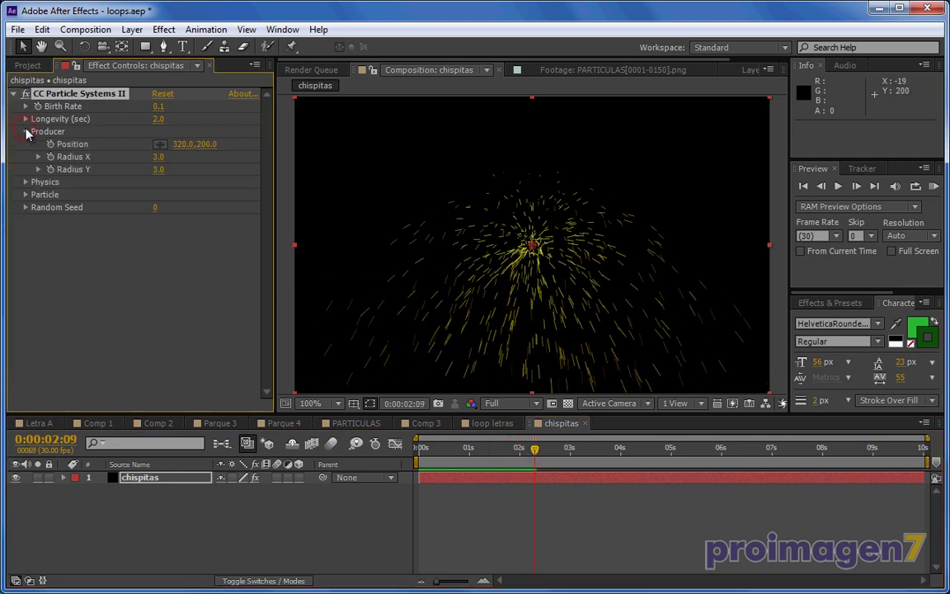
{"action": "left_click", "coordinate": [26, 132]}
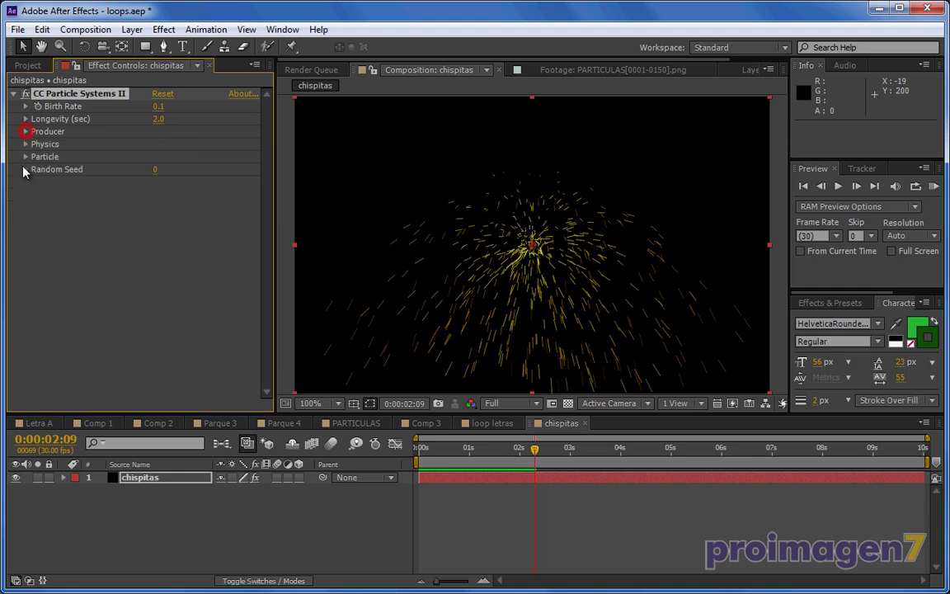
{"action": "left_click", "coordinate": [26, 144]}
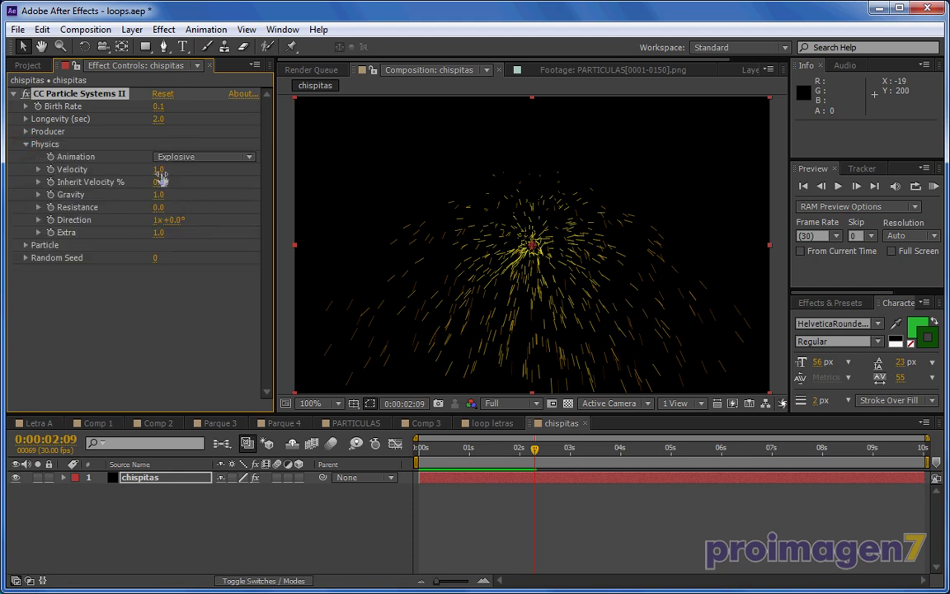
{"action": "mouse_move", "coordinate": [159, 171]}
{"action": "left_mouse_down"}
{"action": "mouse_move", "coordinate": [116, 189]}
{"action": "mouse_move", "coordinate": [125, 203]}
{"action": "mouse_move", "coordinate": [49, 203]}
{"action": "mouse_move", "coordinate": [183, 196]}
{"action": "left_mouse_up"}
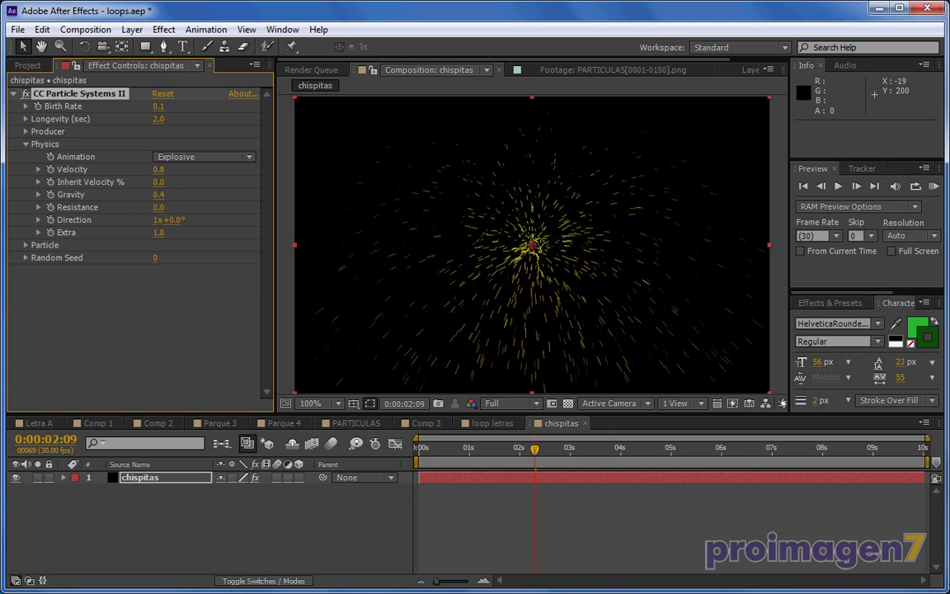
{"action": "left_click", "coordinate": [159, 196]}
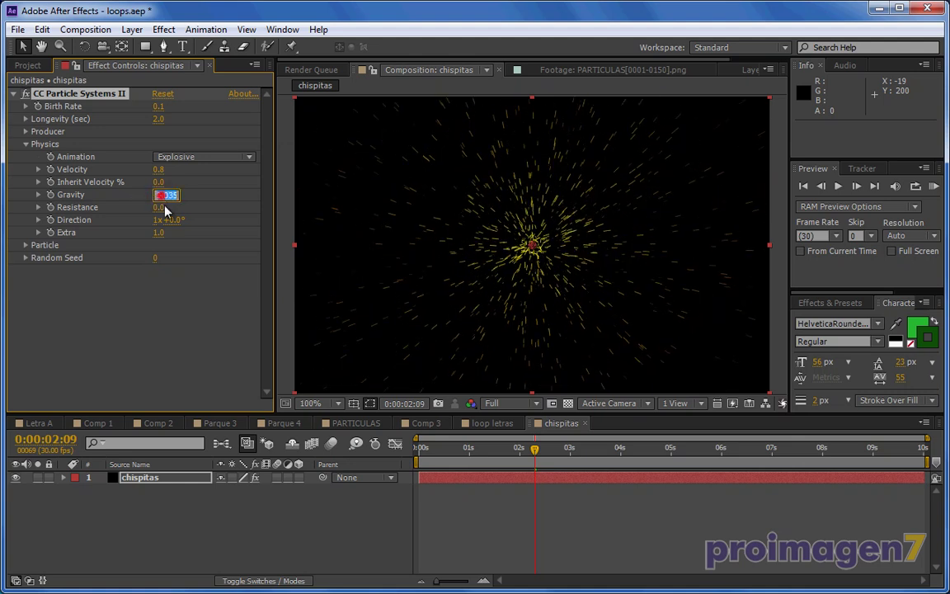
{"action": "type", "text": "0"}
{"action": "left_click", "coordinate": [219, 202]}
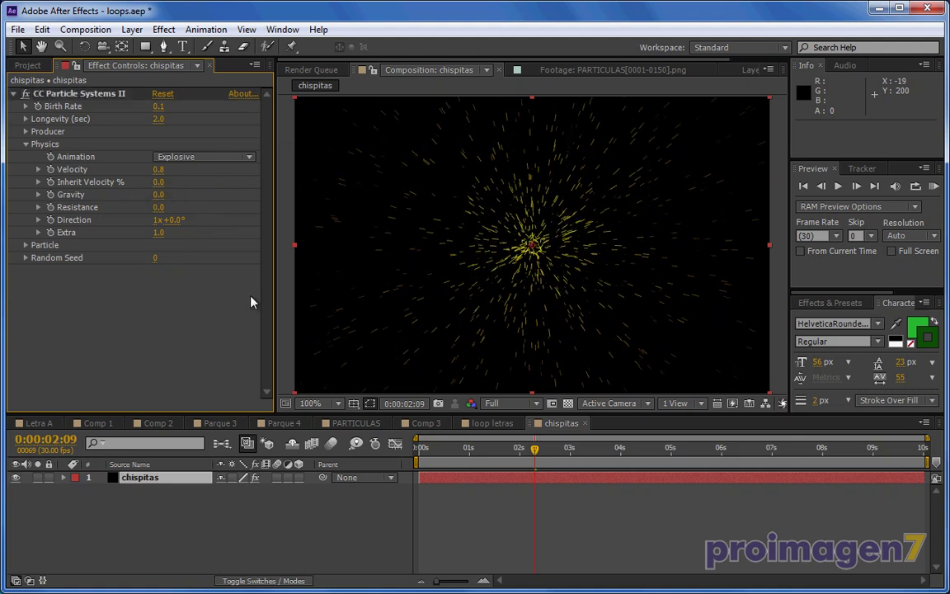
{"action": "mouse_move", "coordinate": [534, 458]}
{"action": "left_mouse_down"}
{"action": "mouse_move", "coordinate": [446, 453]}
{"action": "mouse_move", "coordinate": [512, 449]}
{"action": "left_mouse_up"}
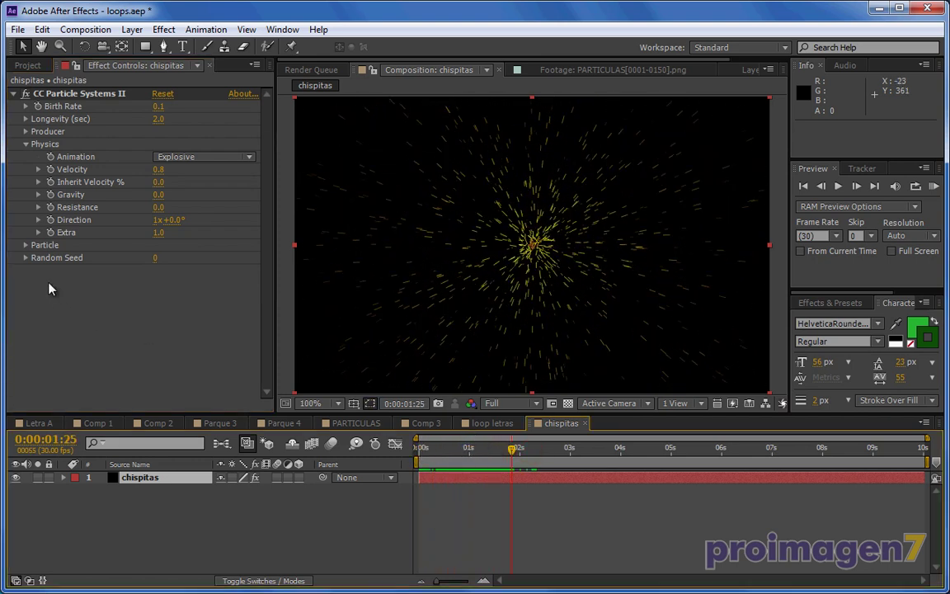
Step: Set the Particle Type to Star and preview the star particles
{"action": "left_click", "coordinate": [26, 246]}
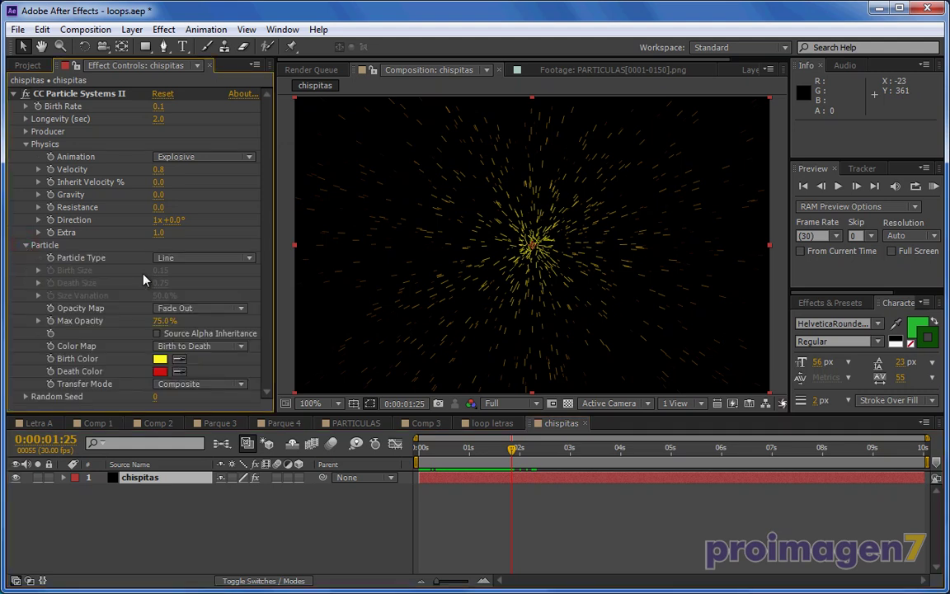
{"action": "left_click", "coordinate": [250, 260]}
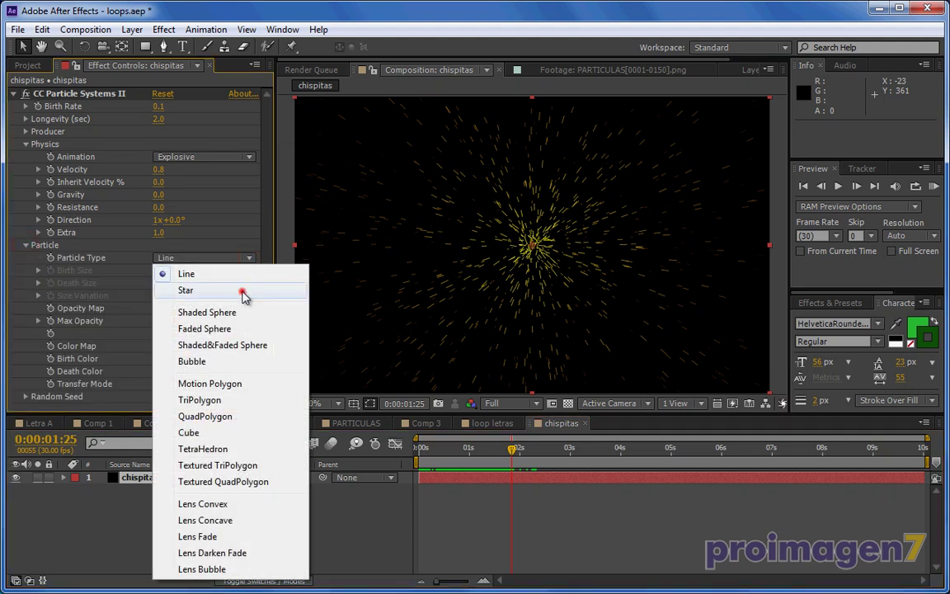
{"action": "left_click", "coordinate": [244, 295]}
{"action": "mouse_move", "coordinate": [490, 448]}
{"action": "left_mouse_down"}
{"action": "mouse_move", "coordinate": [442, 452]}
{"action": "mouse_move", "coordinate": [567, 454]}
{"action": "mouse_move", "coordinate": [555, 453]}
{"action": "left_mouse_up"}
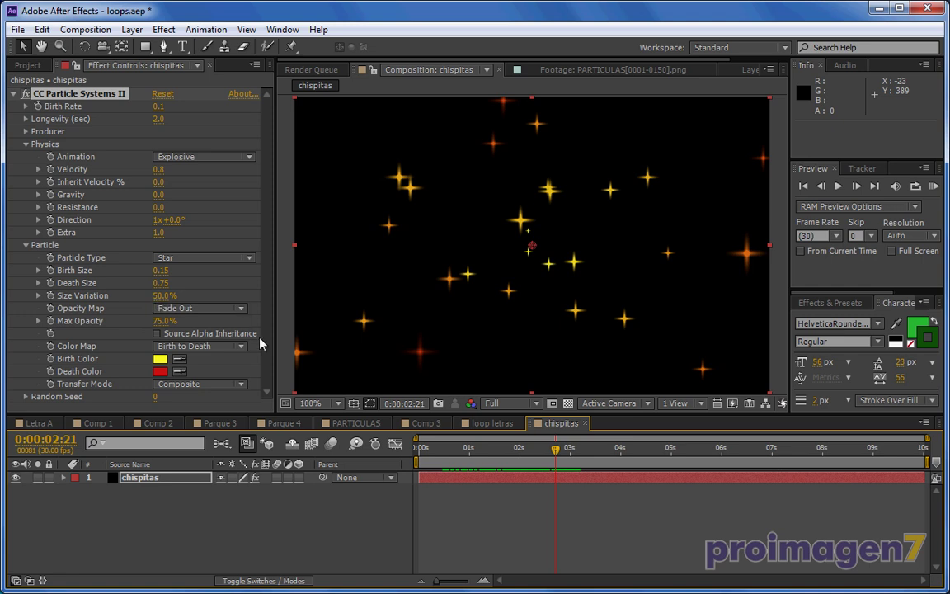
Step: Set Death Size to 1.00 and preview the star sparkles over time
{"action": "left_click", "coordinate": [160, 284]}
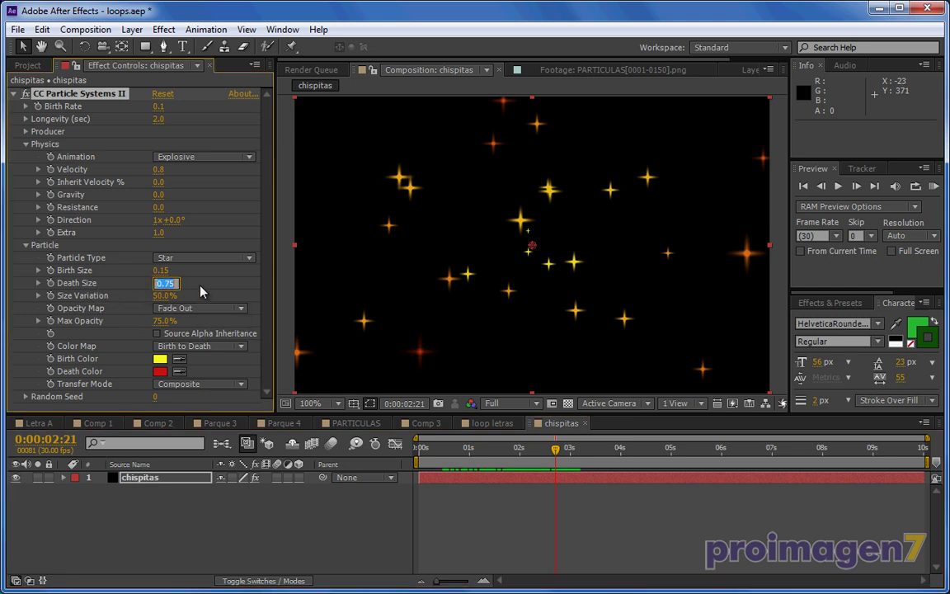
{"action": "type", "text": "1"}
{"action": "left_click", "coordinate": [200, 284]}
{"action": "left_click_drag", "start_coordinate": [492, 453], "coordinate": [666, 449]}
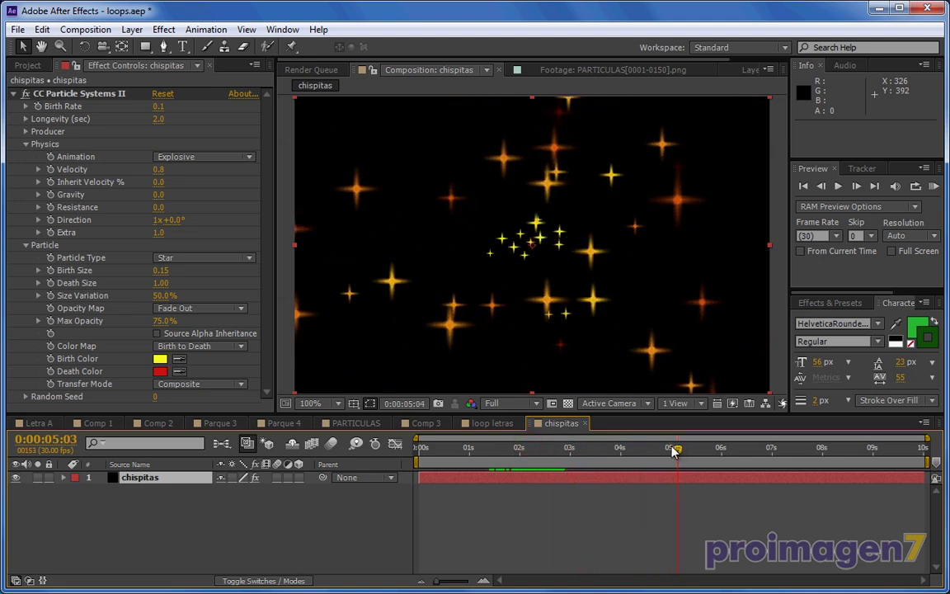
{"action": "mouse_move", "coordinate": [666, 450]}
{"action": "left_mouse_down"}
{"action": "mouse_move", "coordinate": [396, 465]}
{"action": "mouse_move", "coordinate": [629, 461]}
{"action": "mouse_move", "coordinate": [428, 457]}
{"action": "mouse_move", "coordinate": [458, 453]}
{"action": "mouse_move", "coordinate": [604, 468]}
{"action": "mouse_move", "coordinate": [753, 464]}
{"action": "mouse_move", "coordinate": [617, 468]}
{"action": "mouse_move", "coordinate": [674, 462]}
{"action": "mouse_move", "coordinate": [485, 455]}
{"action": "mouse_move", "coordinate": [621, 463]}
{"action": "left_mouse_up"}
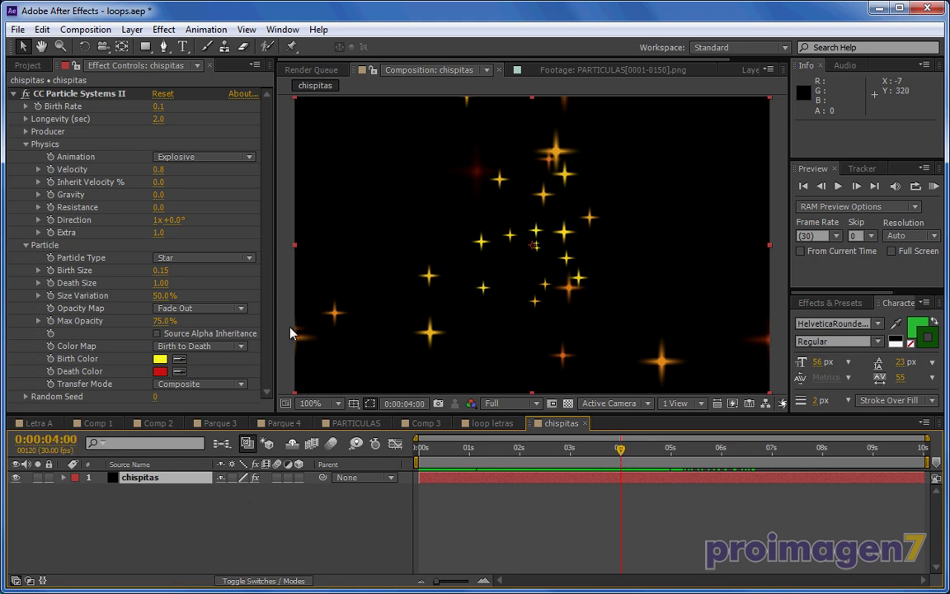
Step: Keyframe the chispitas Birth Rate to 0.0 at 4 seconds
{"action": "left_click", "coordinate": [37, 110]}
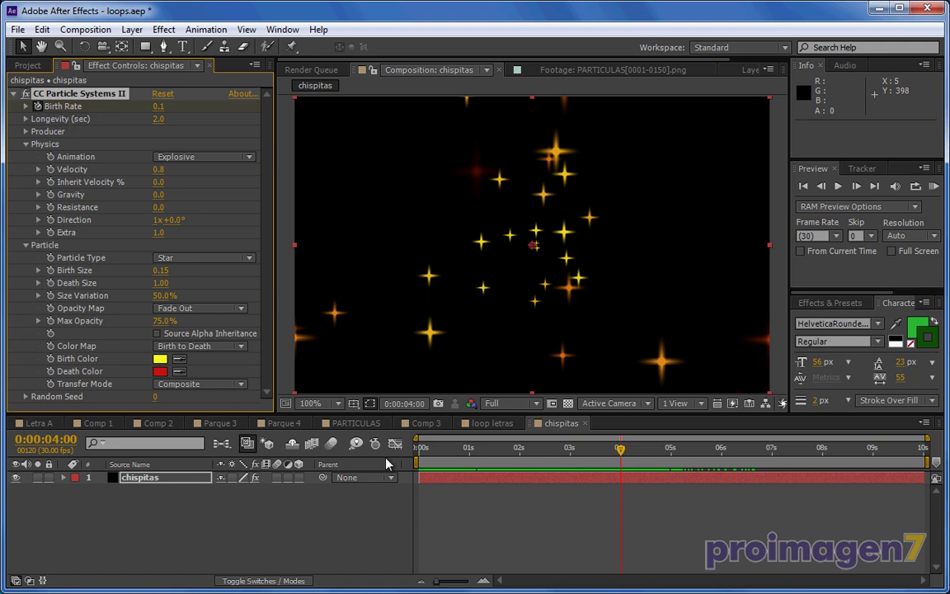
{"action": "left_click", "coordinate": [856, 188]}
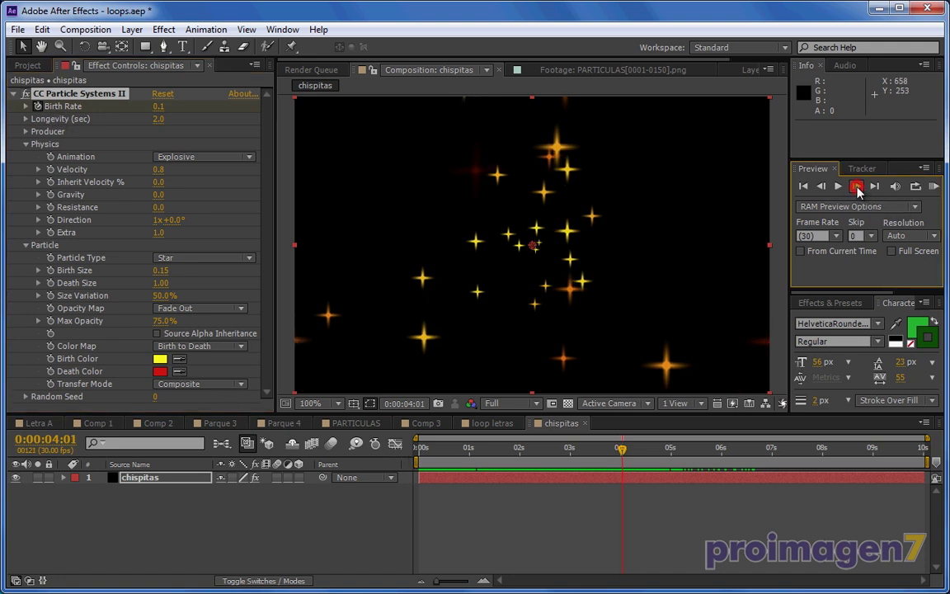
{"action": "left_click", "coordinate": [158, 108]}
{"action": "type", "text": "0"}
{"action": "left_click", "coordinate": [234, 115]}
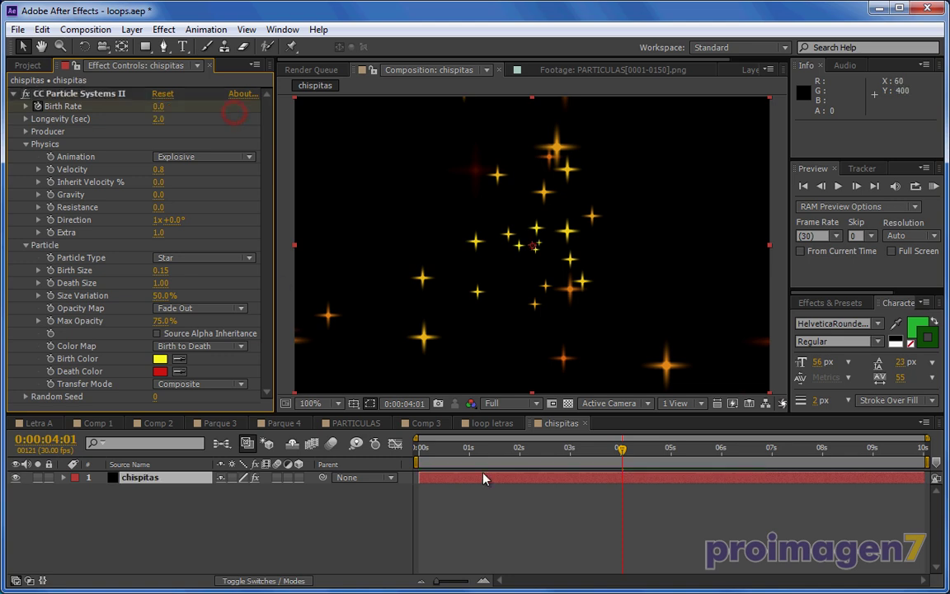
{"action": "left_click", "coordinate": [622, 478]}
{"action": "key", "text": "u"}
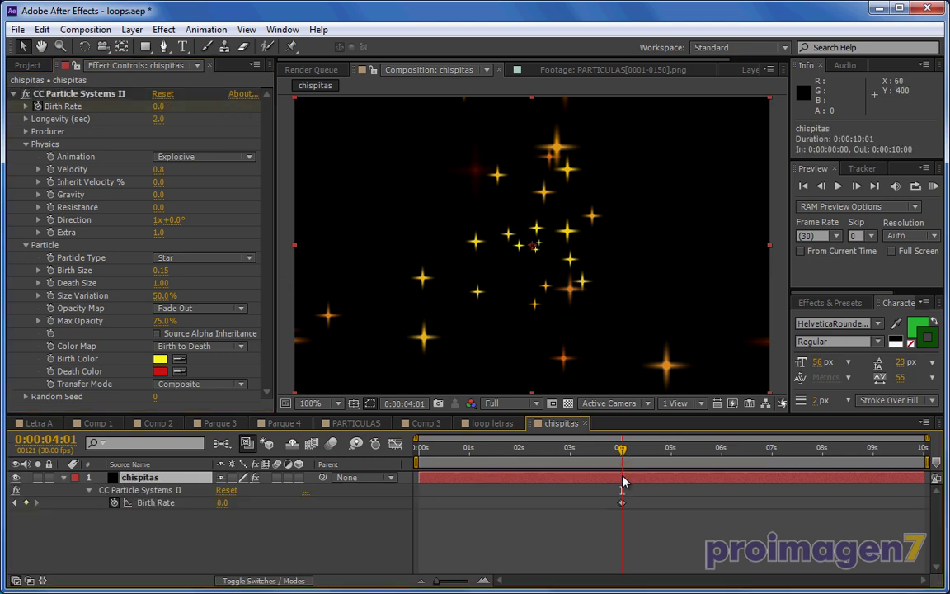
Step: Move the Birth Rate keyframe to 3 seconds and check that emission stops afterwards
{"action": "left_click_drag", "start_coordinate": [623, 453], "coordinate": [713, 461]}
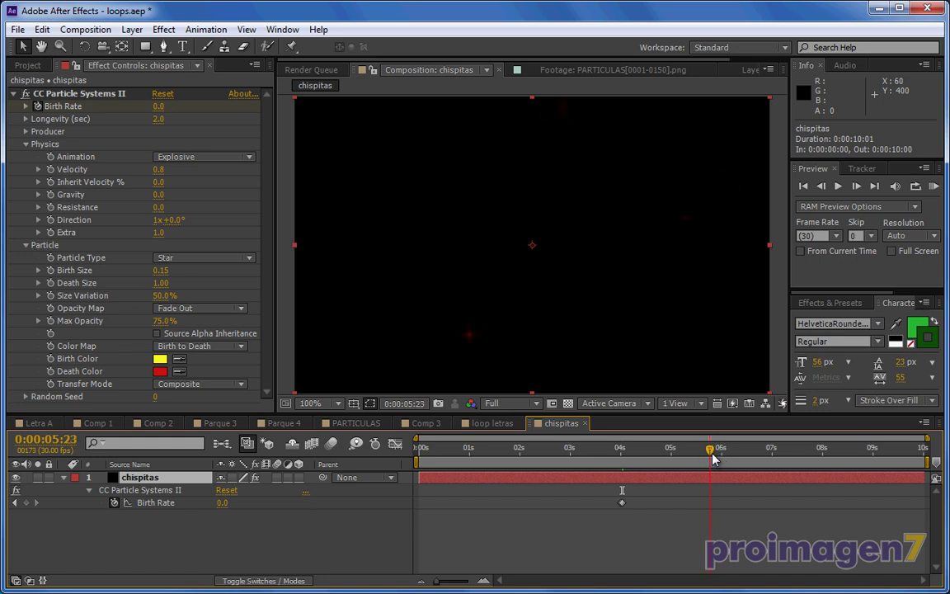
{"action": "left_click_drag", "start_coordinate": [714, 461], "coordinate": [720, 466]}
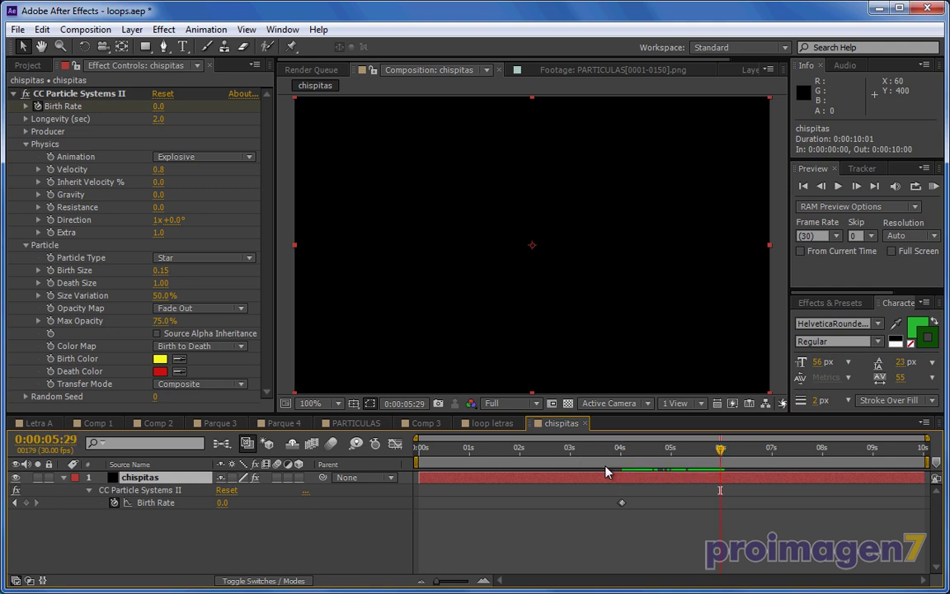
{"action": "left_click", "coordinate": [569, 451]}
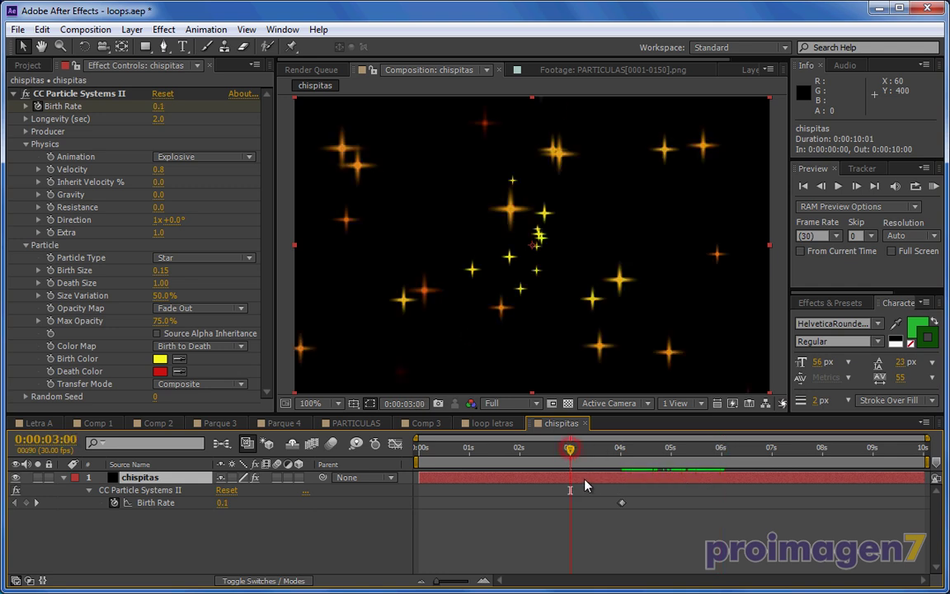
{"action": "left_click", "coordinate": [622, 503]}
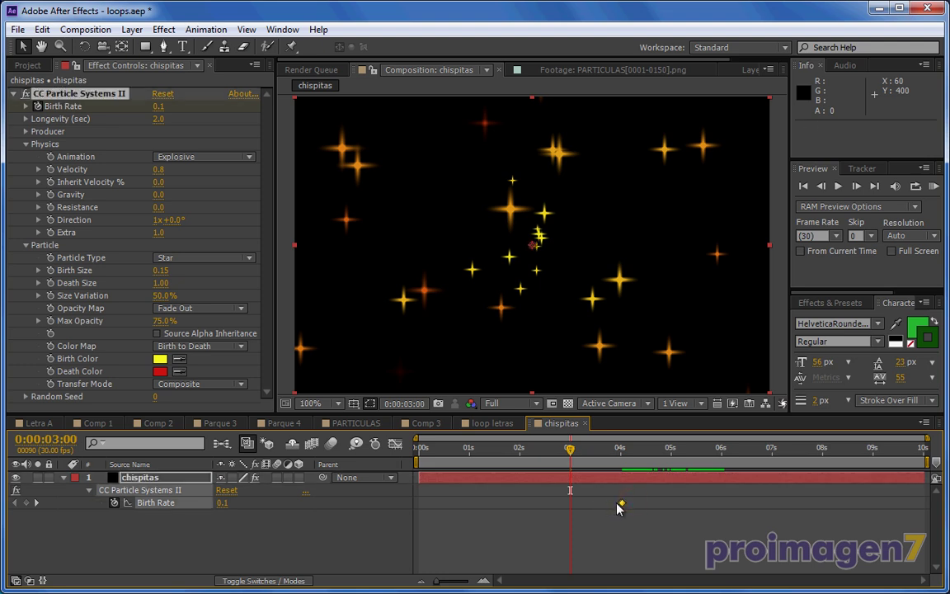
{"action": "left_click_drag", "start_coordinate": [622, 503], "coordinate": [582, 503]}
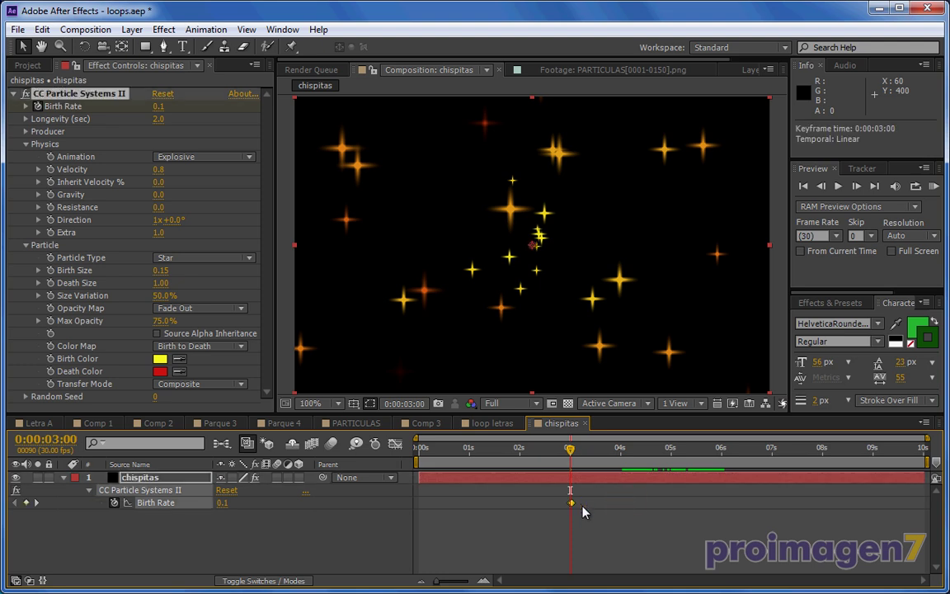
{"action": "left_click_drag", "start_coordinate": [569, 452], "coordinate": [670, 462]}
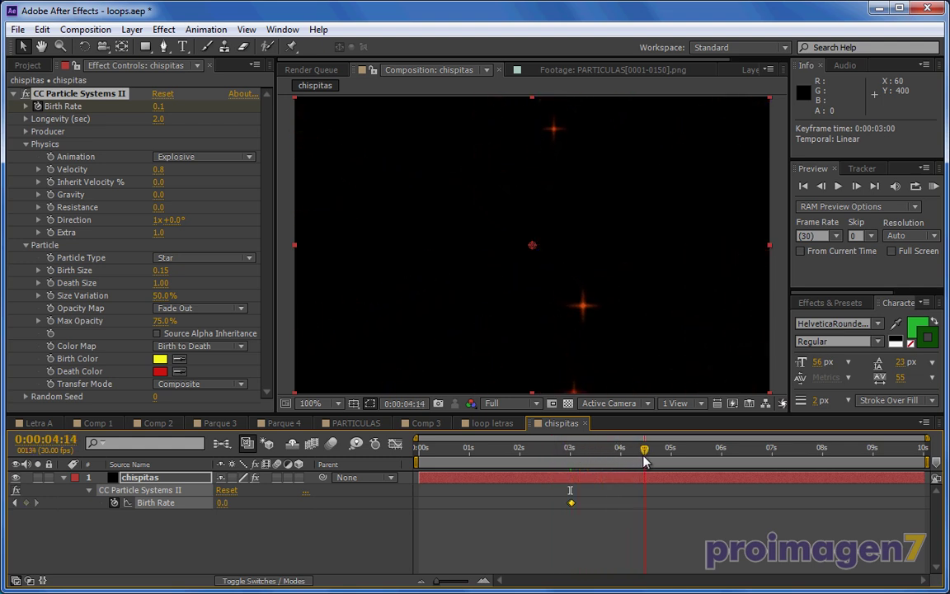
{"action": "left_click_drag", "start_coordinate": [670, 461], "coordinate": [670, 462]}
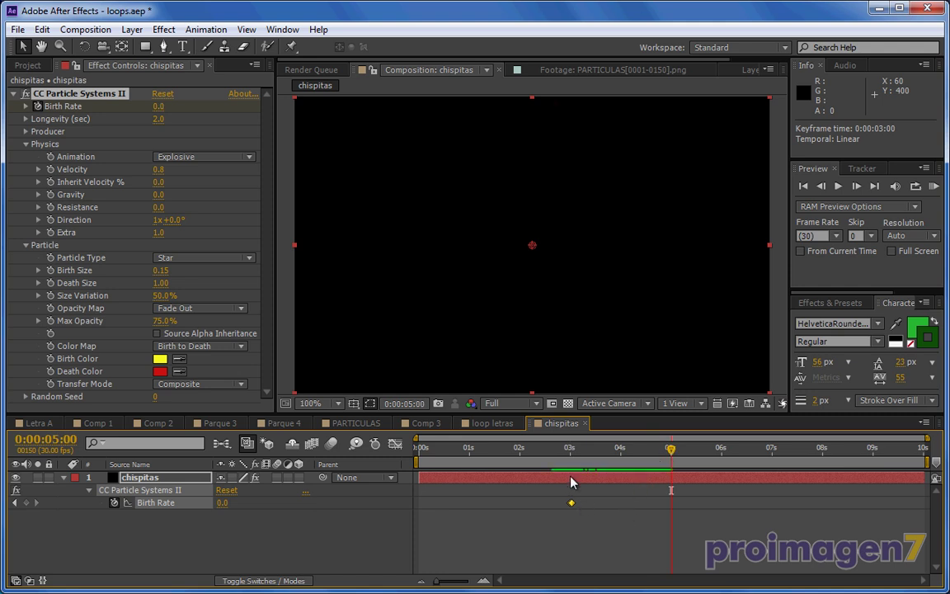
{"action": "left_click_drag", "start_coordinate": [568, 447], "coordinate": [559, 447]}
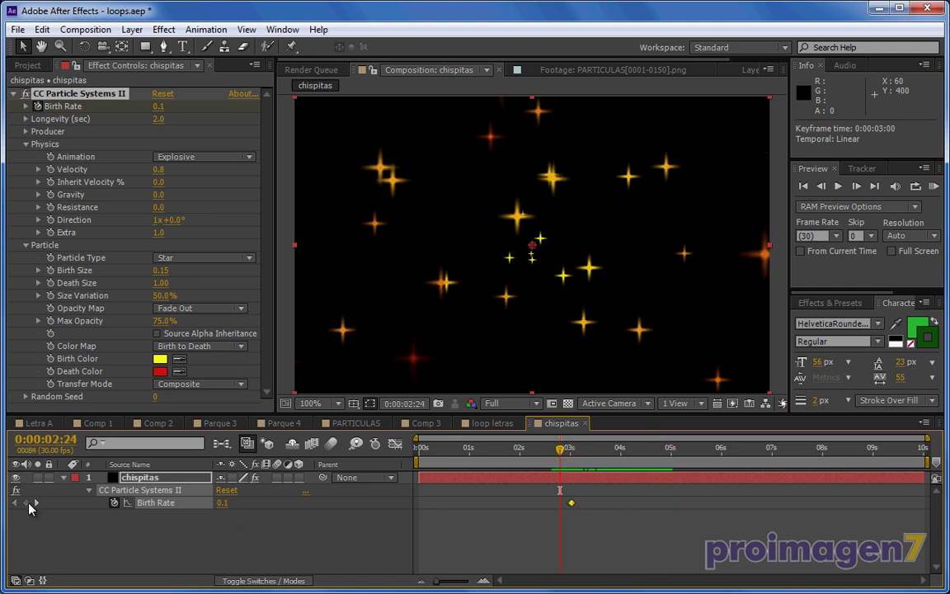
{"action": "left_click", "coordinate": [37, 503]}
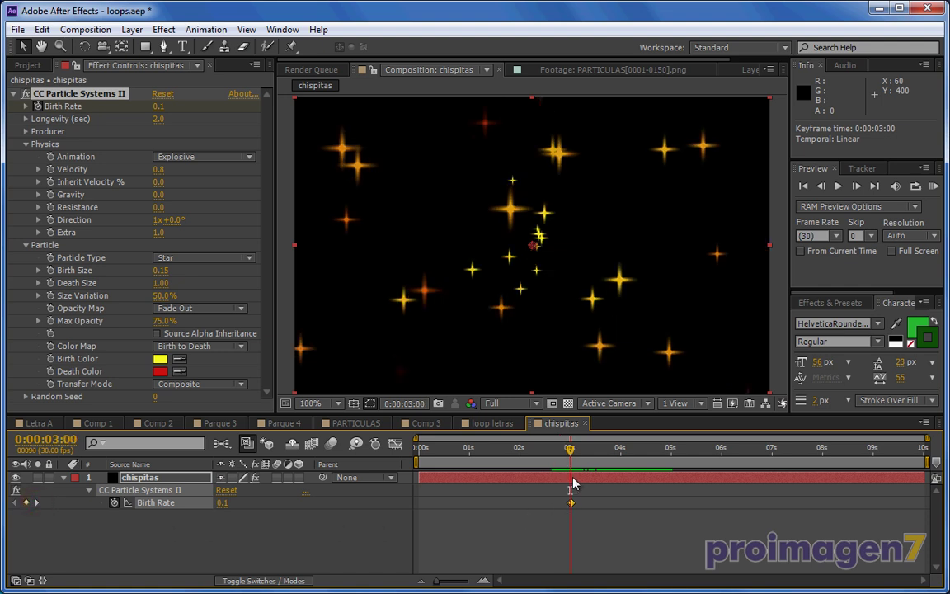
{"action": "left_click", "coordinate": [571, 483]}
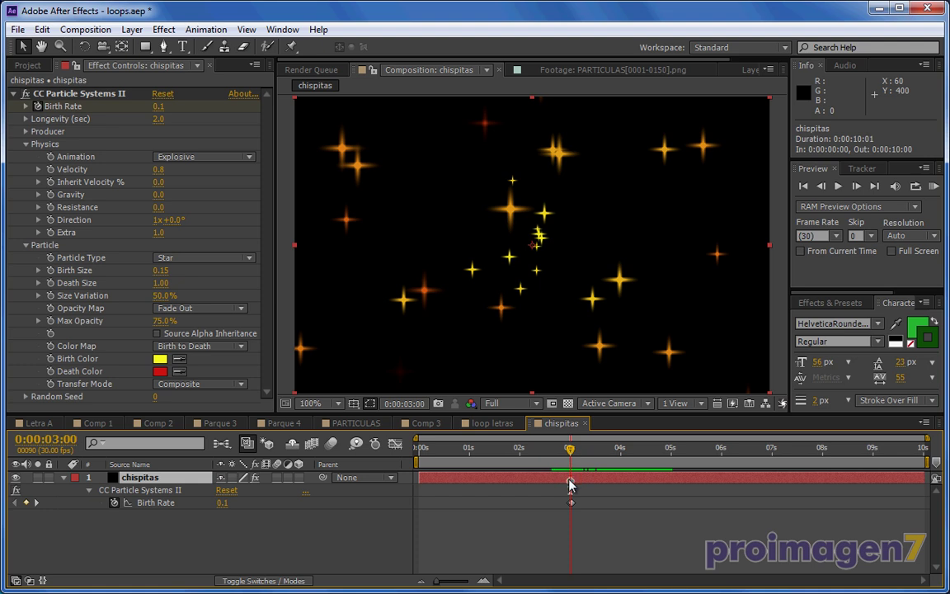
Step: Duplicate chispitas and shift the copy to start 3 seconds earlier
{"action": "key", "text": "ctrl+d"}
{"action": "left_click_drag", "start_coordinate": [588, 476], "coordinate": [441, 480]}
{"action": "key", "text": "Home"}
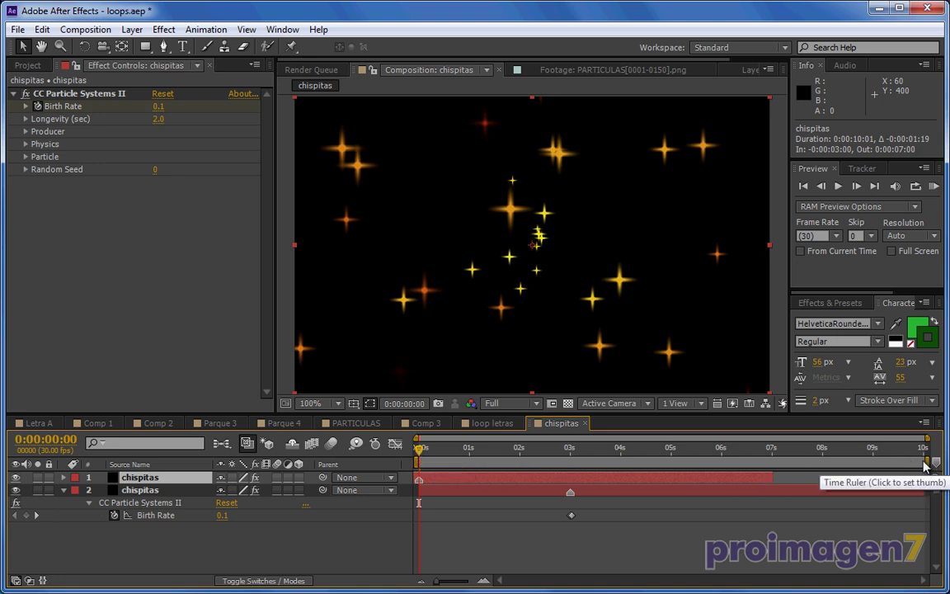
Step: End the work area at 3 seconds and play a looping RAM preview of the sparkles
{"action": "left_click_drag", "start_coordinate": [928, 463], "coordinate": [579, 464]}
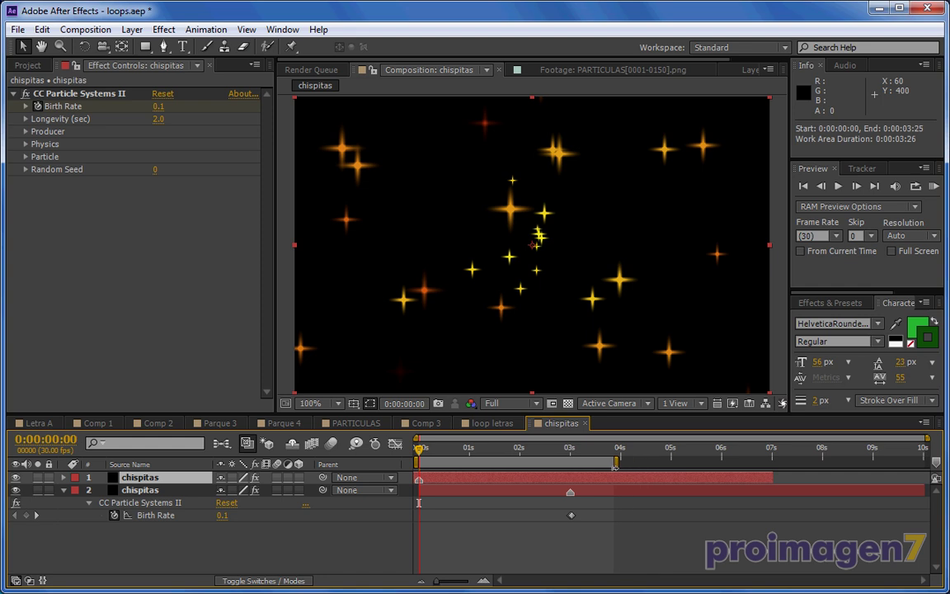
{"action": "left_click", "coordinate": [567, 451]}
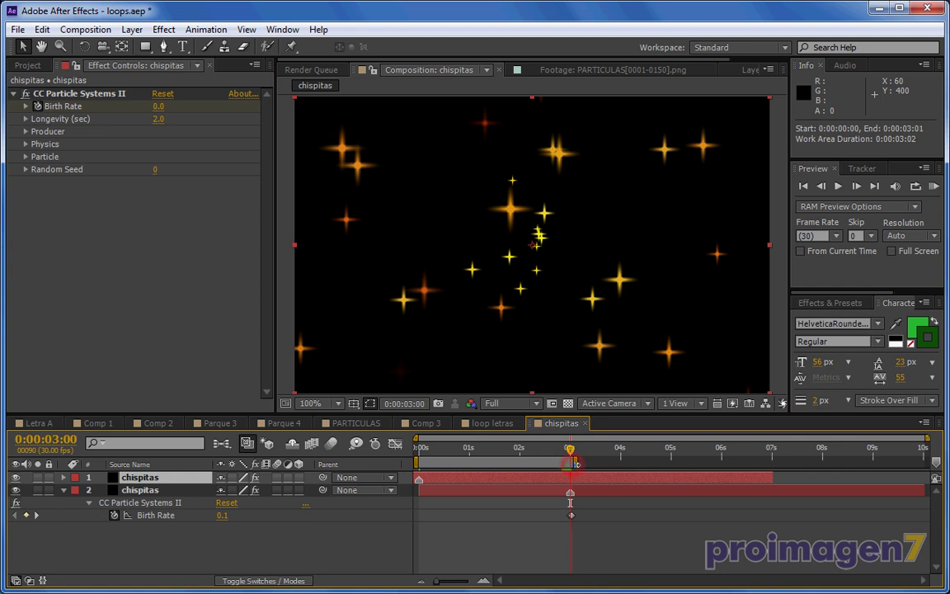
{"action": "key", "text": "KP_0"}
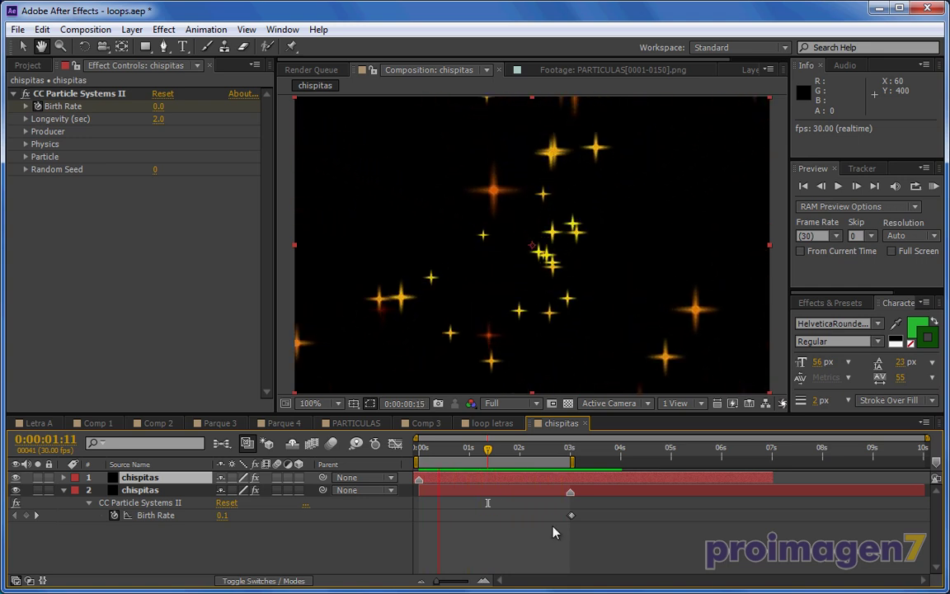
{"action": "key", "text": "space"}
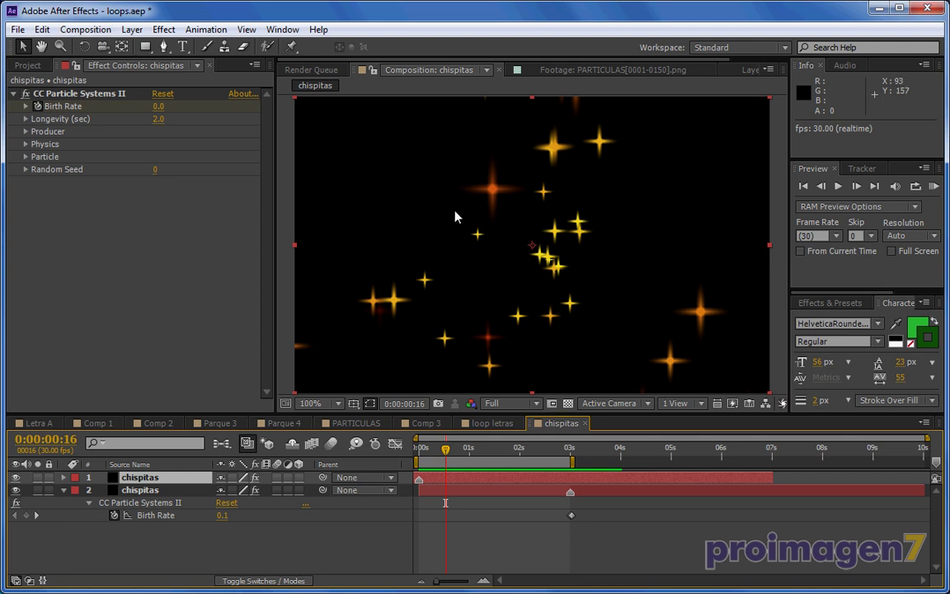
Step: Create a new composition named Letra loop
{"action": "left_click", "coordinate": [85, 29]}
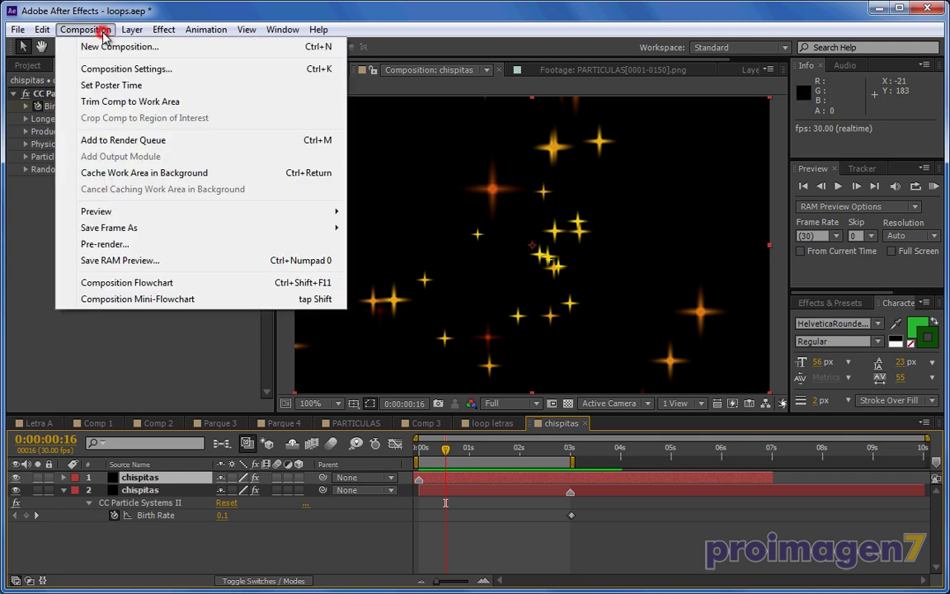
{"action": "left_click", "coordinate": [105, 47]}
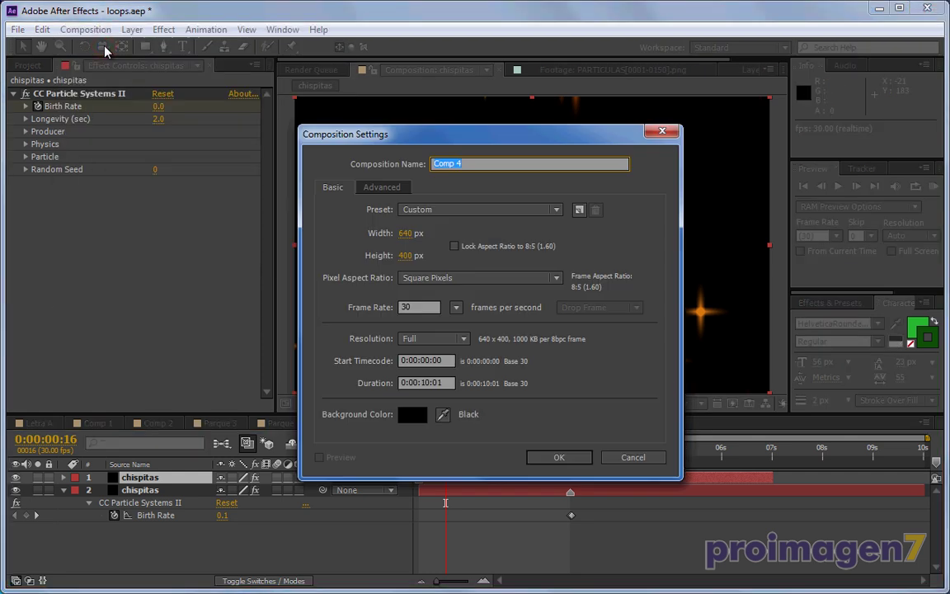
{"action": "type", "text": "Letra loop"}
{"action": "left_click", "coordinate": [548, 458]}
{"action": "left_click", "coordinate": [201, 532]}
Step: Add Letra E.jpg from the project as a layer in Letra loop
{"action": "left_click", "coordinate": [23, 67]}
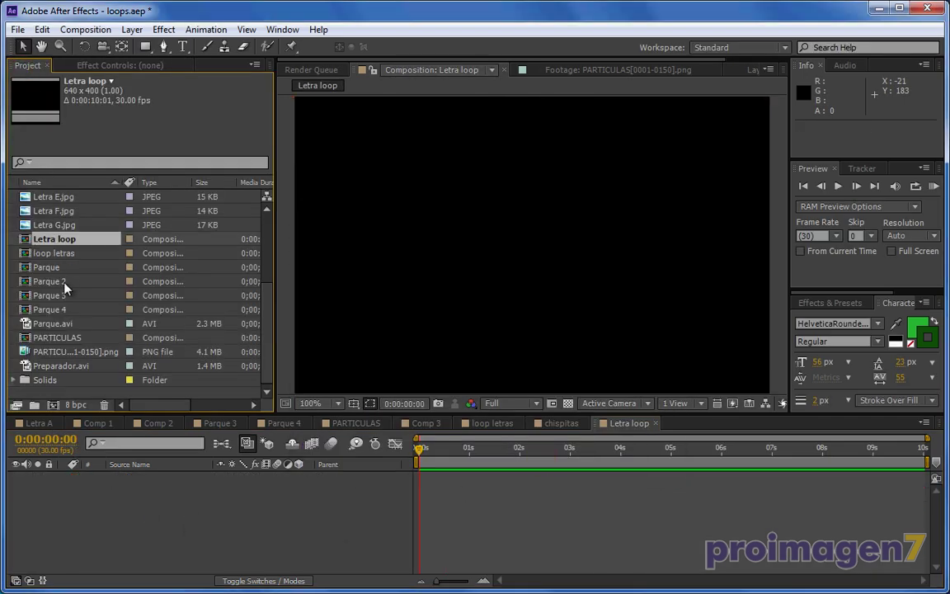
{"action": "left_click", "coordinate": [37, 210]}
{"action": "left_click", "coordinate": [37, 224]}
{"action": "left_click", "coordinate": [32, 198]}
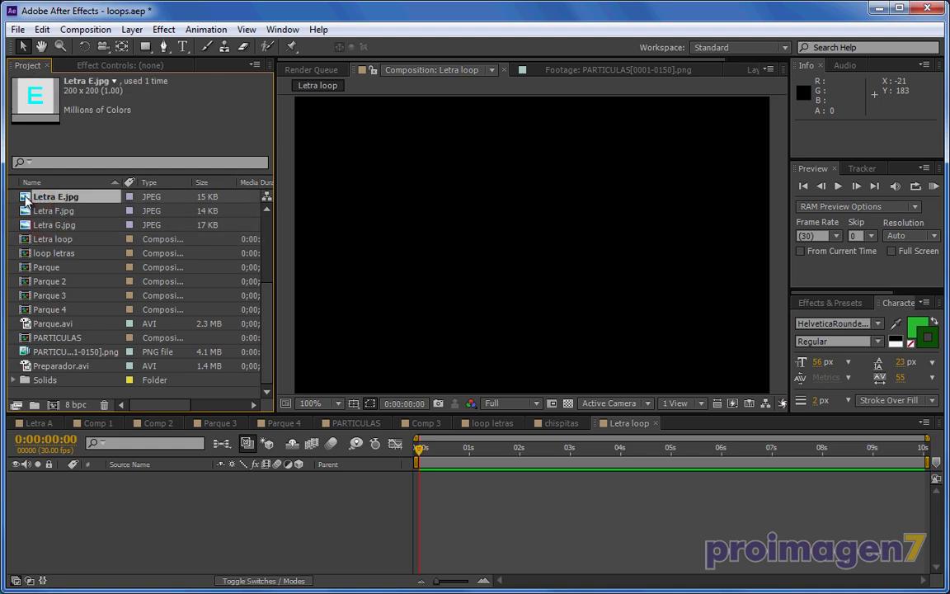
{"action": "left_click_drag", "start_coordinate": [24, 198], "coordinate": [128, 483]}
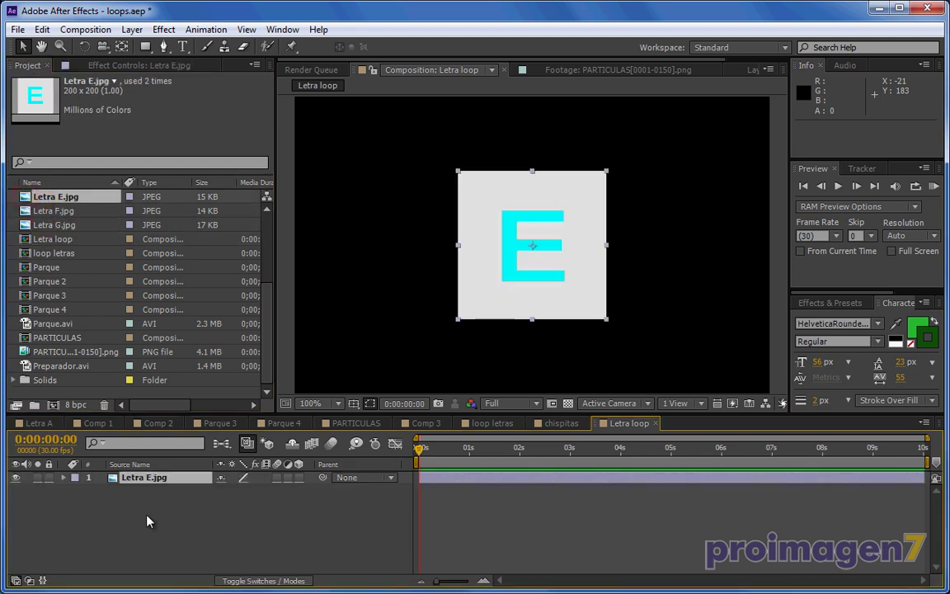
Step: Scale the Letra E.jpg layer to 50% and move it near the left edge
{"action": "key", "text": "s"}
{"action": "left_click", "coordinate": [262, 489]}
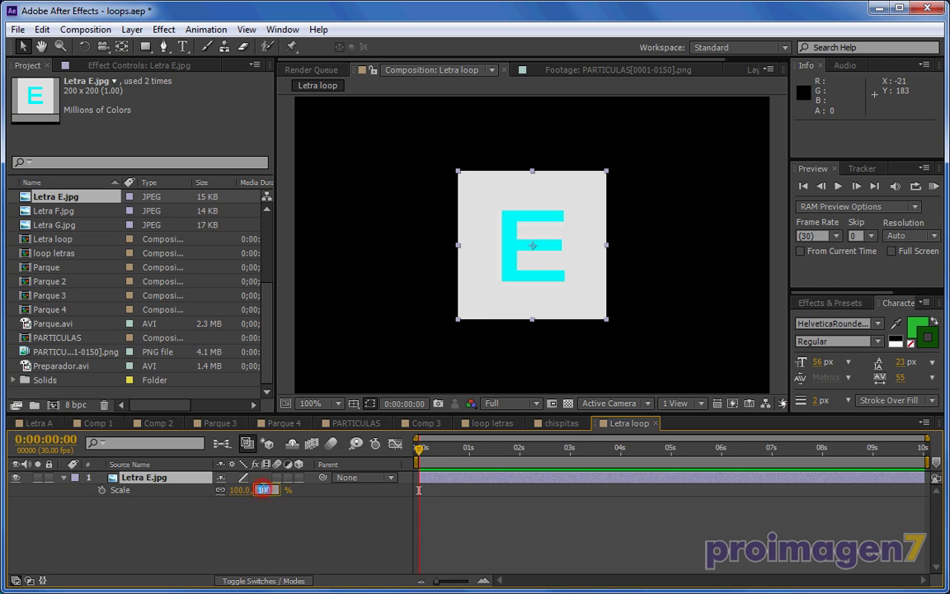
{"action": "left_click", "coordinate": [268, 533]}
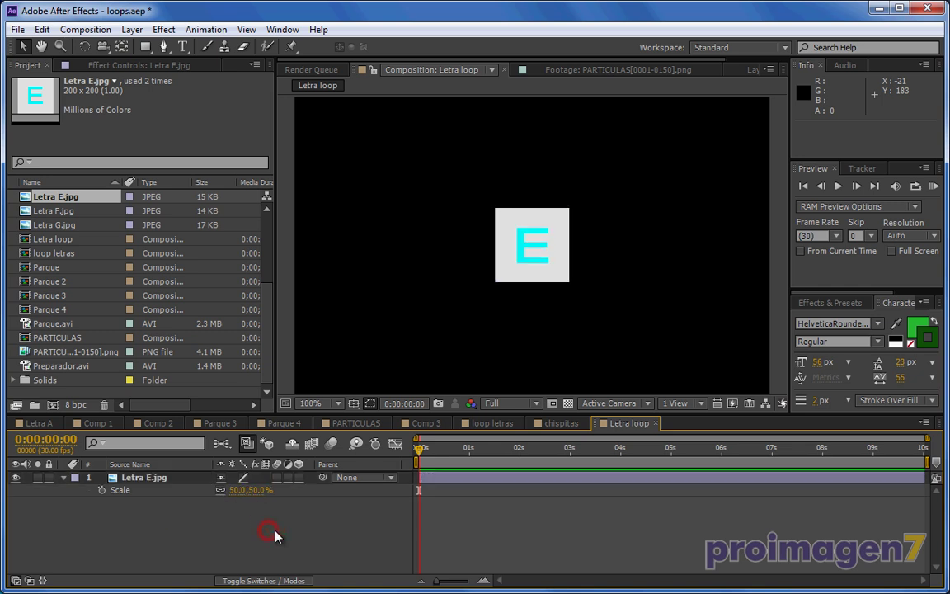
{"action": "left_click", "coordinate": [156, 477]}
{"action": "key", "text": "p"}
{"action": "mouse_move", "coordinate": [225, 490]}
{"action": "left_mouse_down"}
{"action": "mouse_move", "coordinate": [37, 497]}
{"action": "mouse_move", "coordinate": [39, 505]}
{"action": "left_mouse_up"}
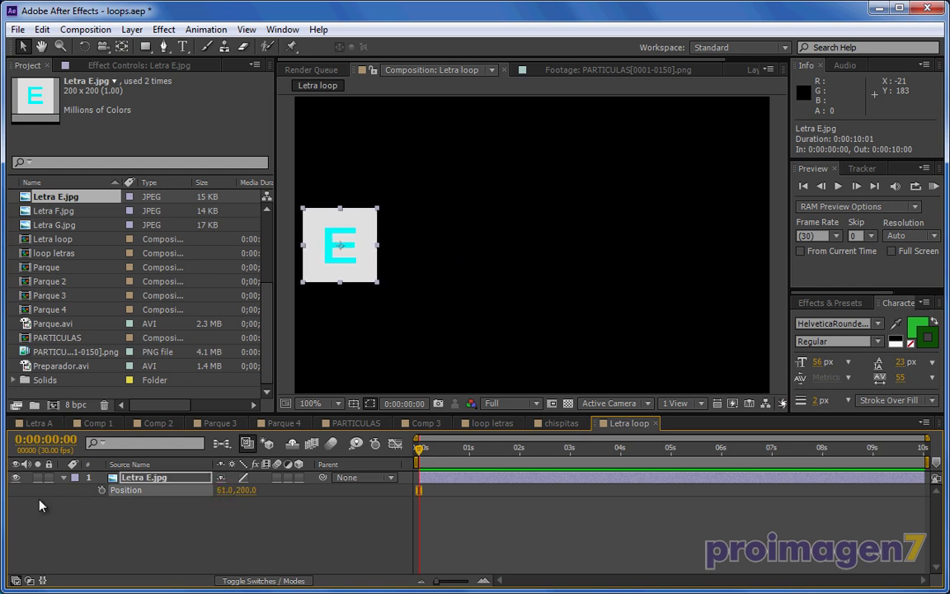
{"action": "key", "text": "r"}
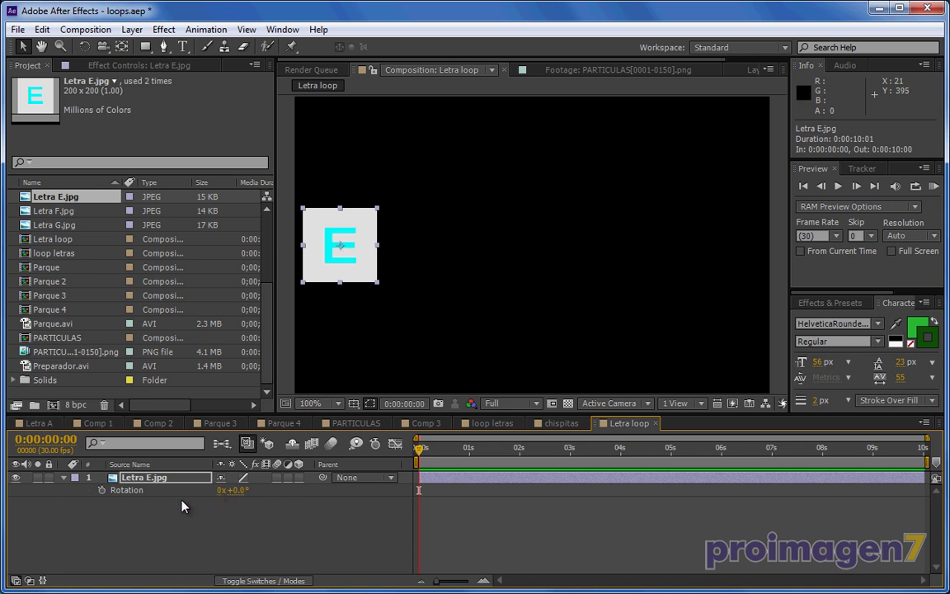
{"action": "left_click", "coordinate": [63, 478]}
Step: Move the E card to Position X 153 and its Anchor Point X to 280
{"action": "left_click", "coordinate": [64, 477]}
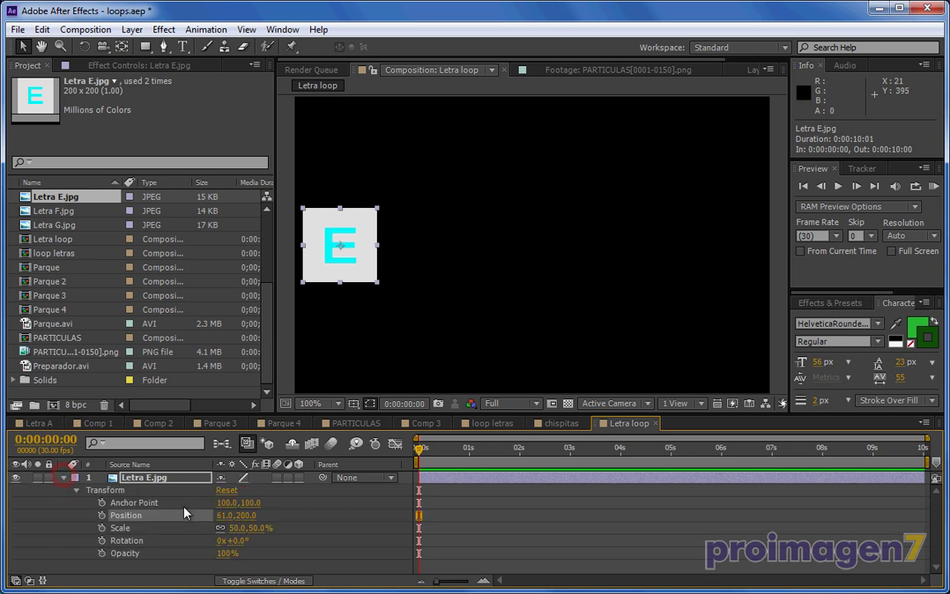
{"action": "left_click_drag", "start_coordinate": [221, 514], "coordinate": [290, 519]}
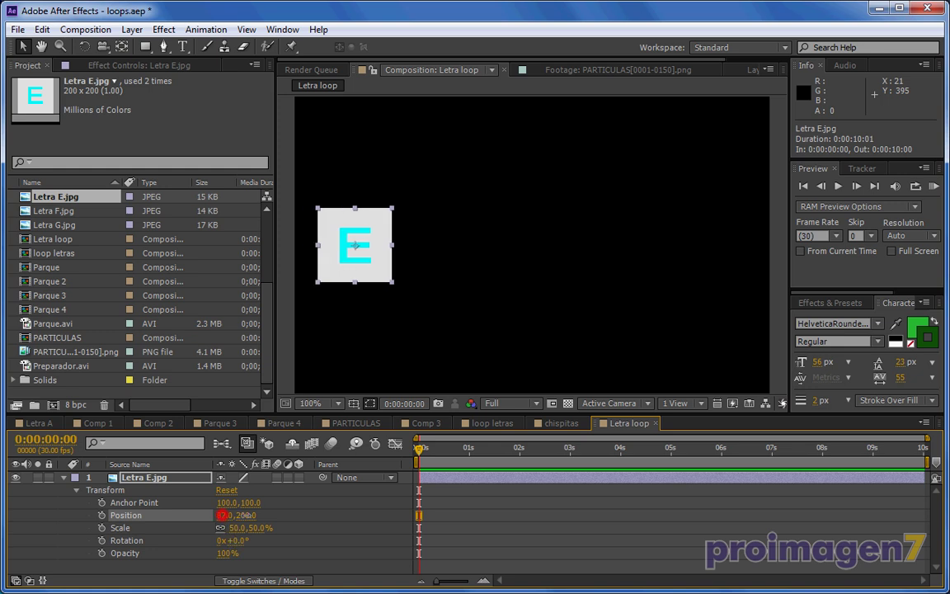
{"action": "left_click_drag", "start_coordinate": [227, 502], "coordinate": [371, 515]}
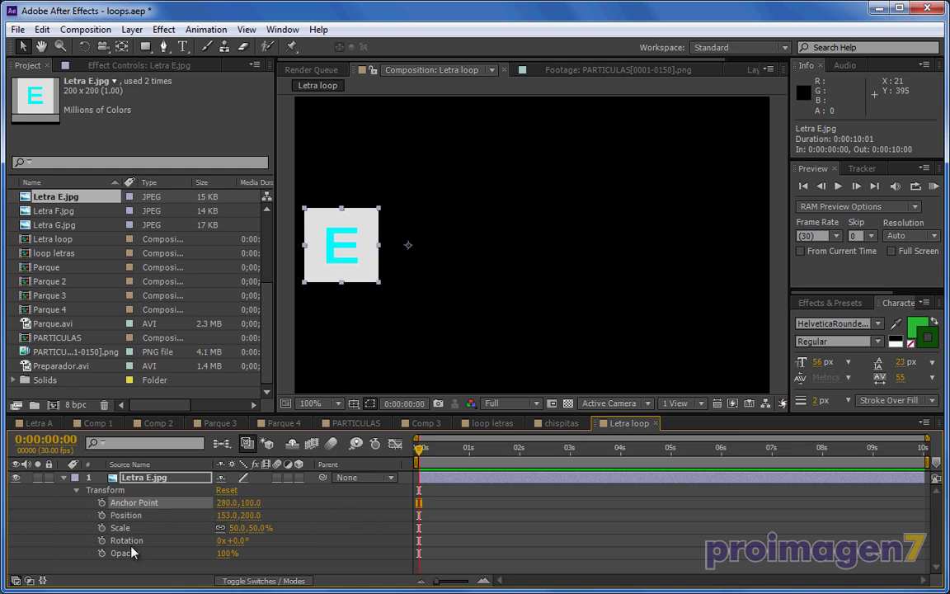
Step: Keyframe Rotation at 0 seconds and set it to 0x+359° at 1 second
{"action": "left_click", "coordinate": [101, 540]}
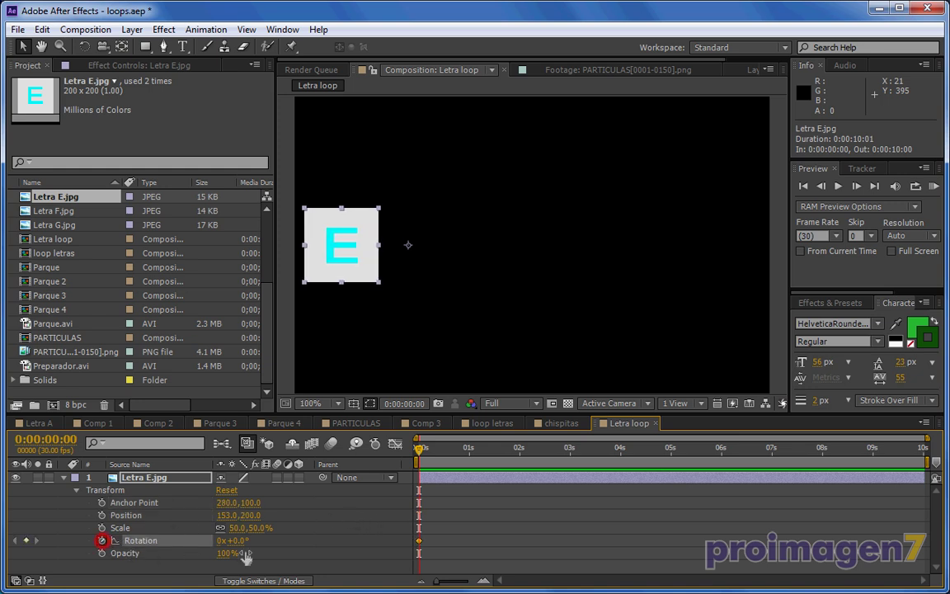
{"action": "left_click", "coordinate": [467, 452]}
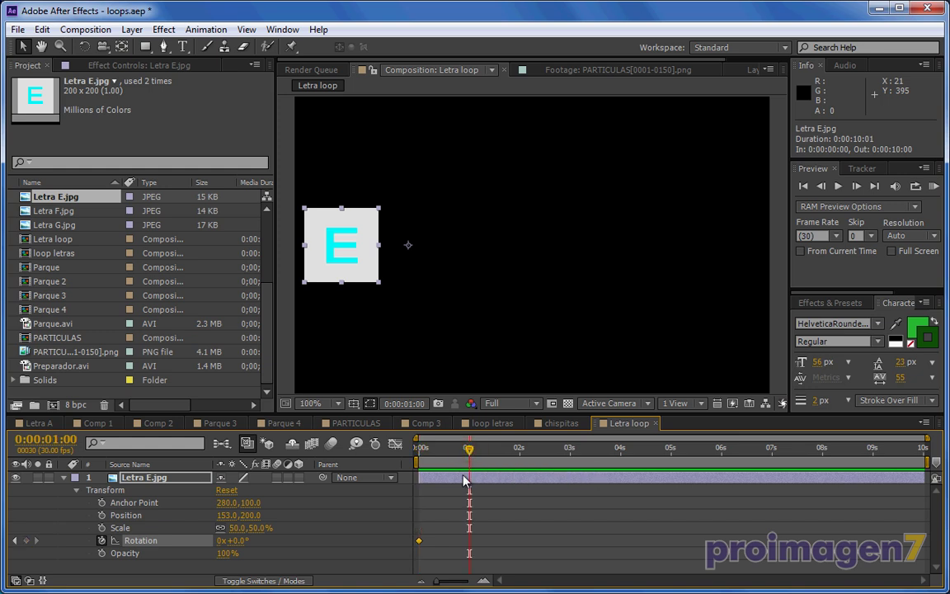
{"action": "left_click", "coordinate": [219, 540]}
{"action": "type", "text": "1"}
{"action": "left_click", "coordinate": [297, 555]}
{"action": "left_click", "coordinate": [236, 541]}
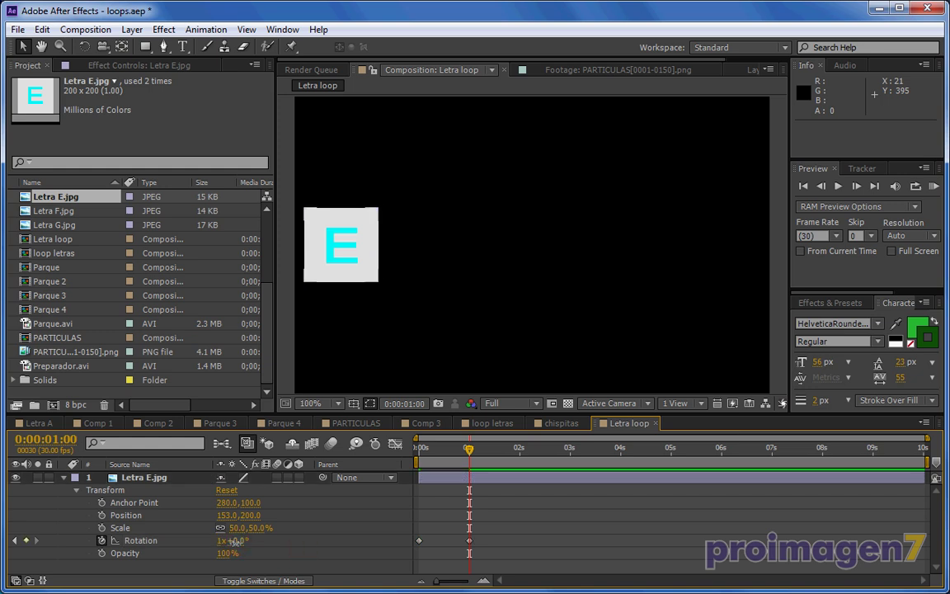
{"action": "left_click_drag", "start_coordinate": [234, 542], "coordinate": [259, 552]}
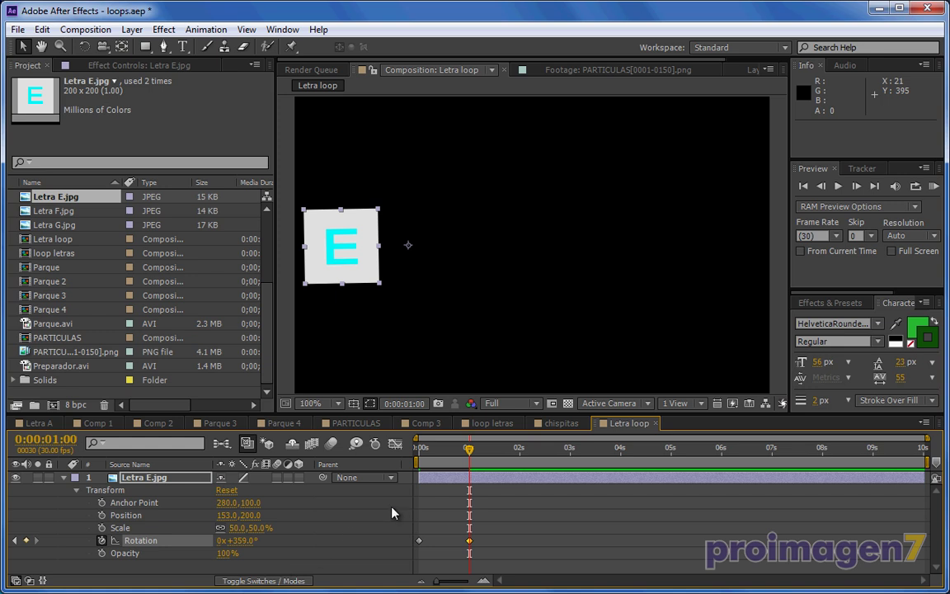
Step: Scrub the first second and step around the 1-second keyframe to check the spin
{"action": "left_click", "coordinate": [421, 452]}
{"action": "left_click_drag", "start_coordinate": [421, 463], "coordinate": [468, 468]}
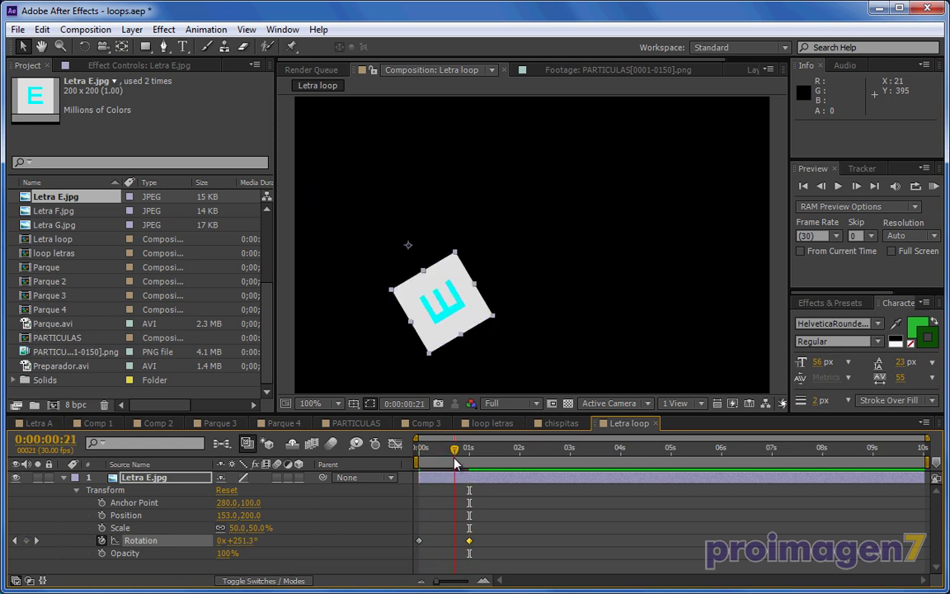
{"action": "left_click", "coordinate": [468, 452]}
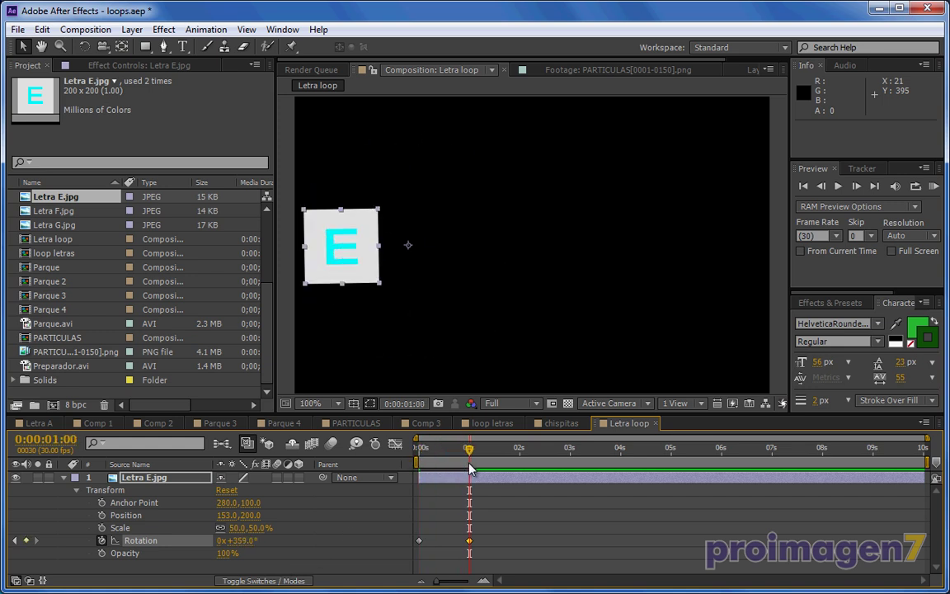
{"action": "key", "text": "Page_Down"}
{"action": "left_click", "coordinate": [419, 449]}
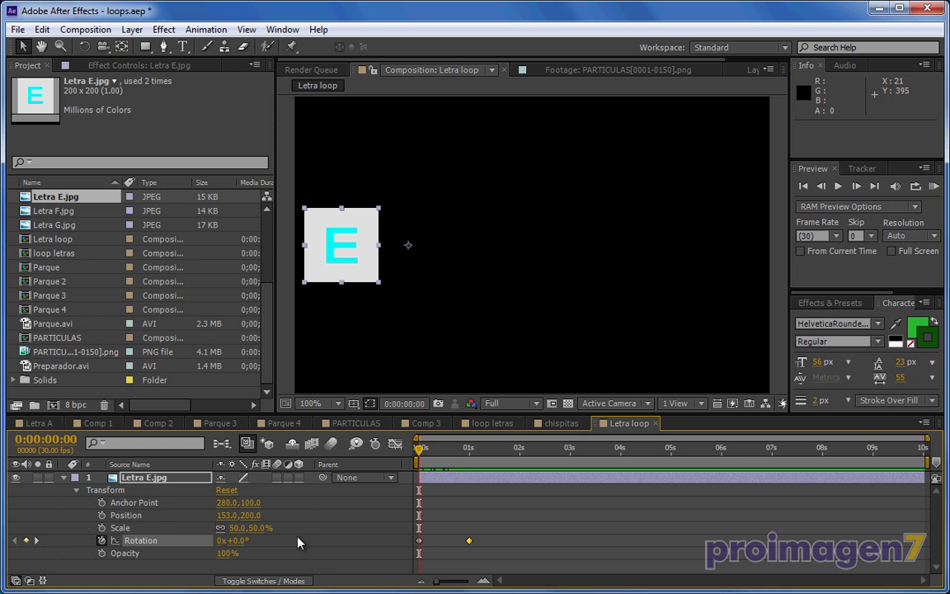
{"action": "left_click", "coordinate": [468, 449]}
{"action": "type", "text": "359"}
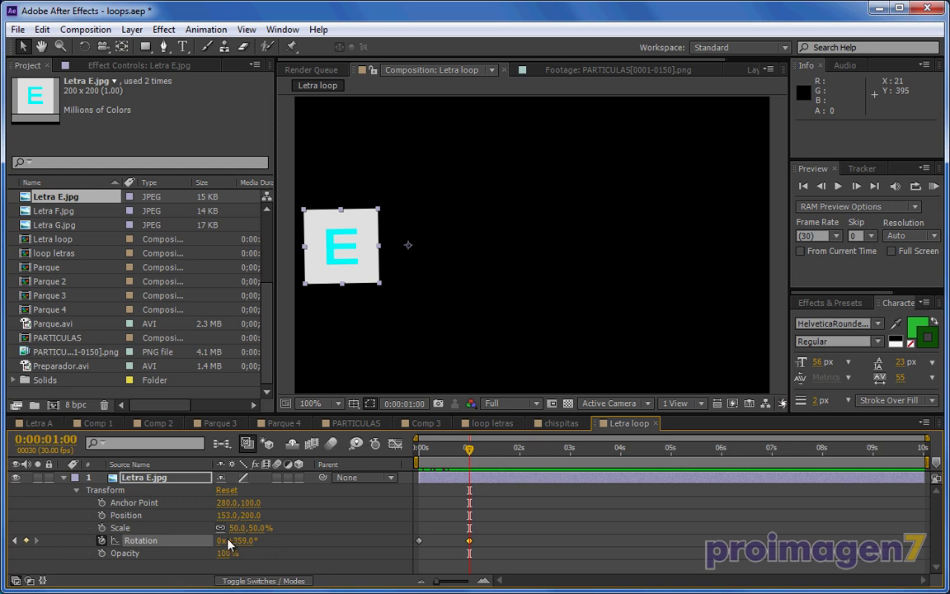
{"action": "mouse_move", "coordinate": [457, 449]}
{"action": "left_mouse_down"}
{"action": "mouse_move", "coordinate": [404, 458]}
{"action": "mouse_move", "coordinate": [470, 459]}
{"action": "left_mouse_up"}
{"action": "key", "text": "Page_Down"}
{"action": "left_click", "coordinate": [418, 452]}
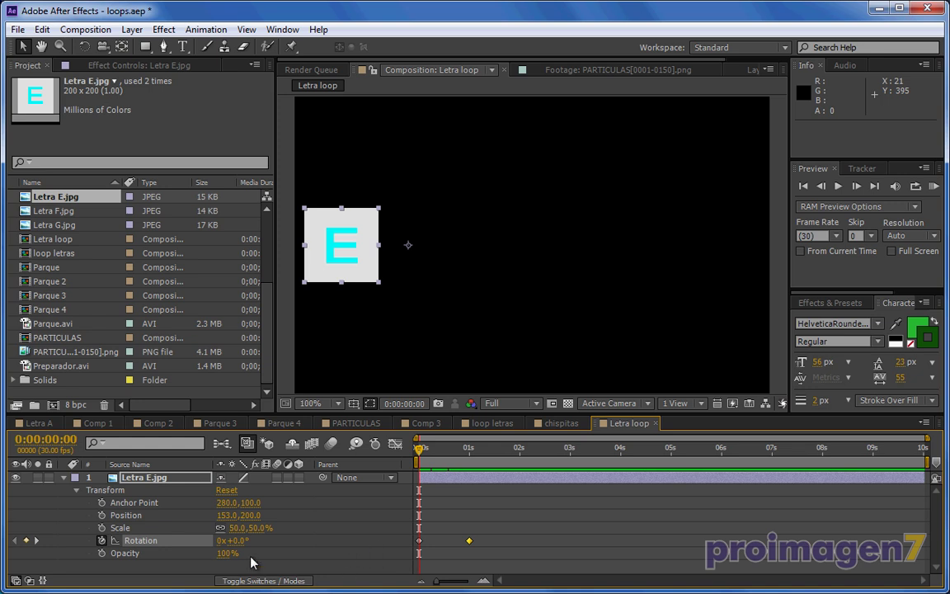
{"action": "left_click_drag", "start_coordinate": [421, 453], "coordinate": [537, 472]}
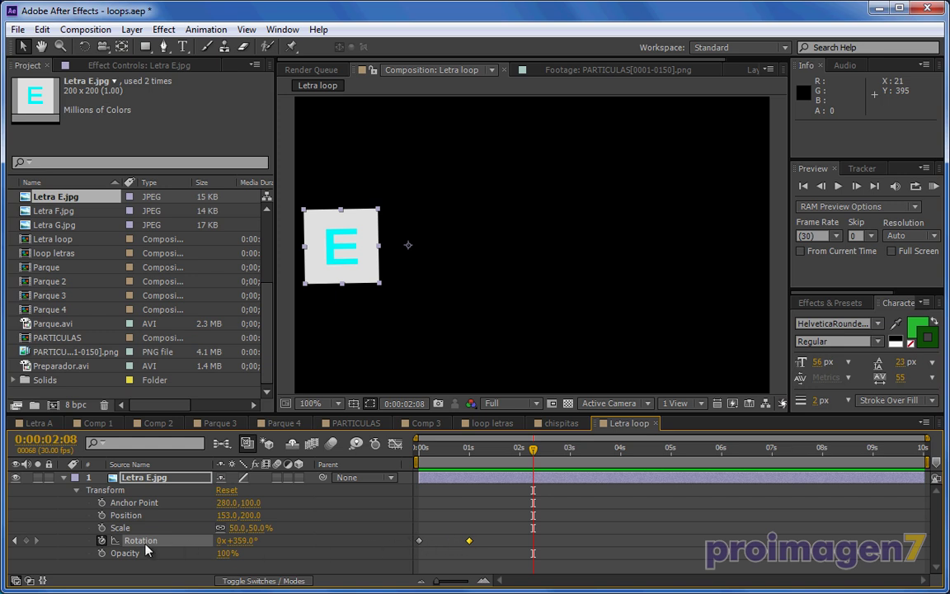
Step: Add a loopOut(type = "cycle") expression to the E's Rotation and scrub past 1 second to confirm
{"action": "left_click", "coordinate": [102, 540], "text": "alt"}
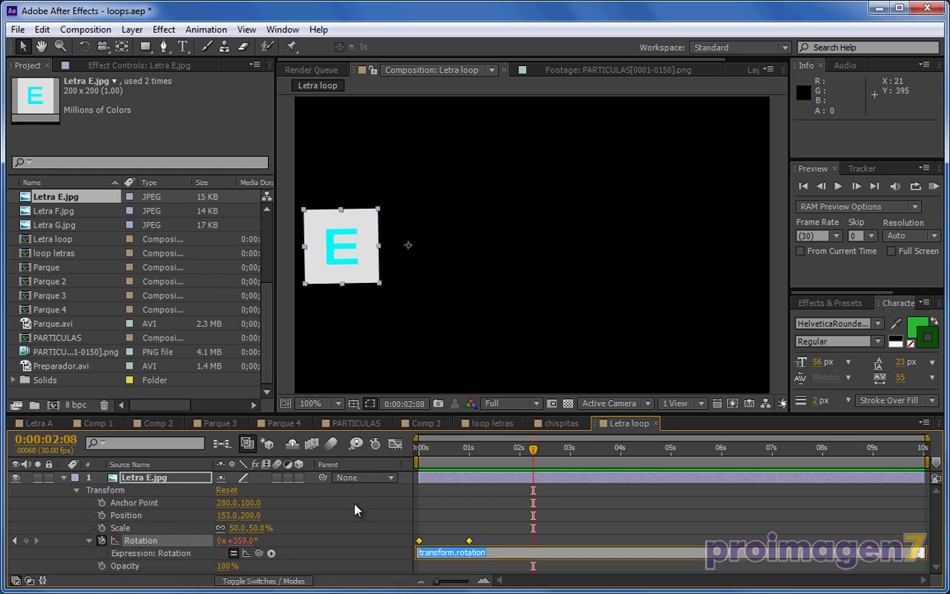
{"action": "left_click", "coordinate": [272, 554]}
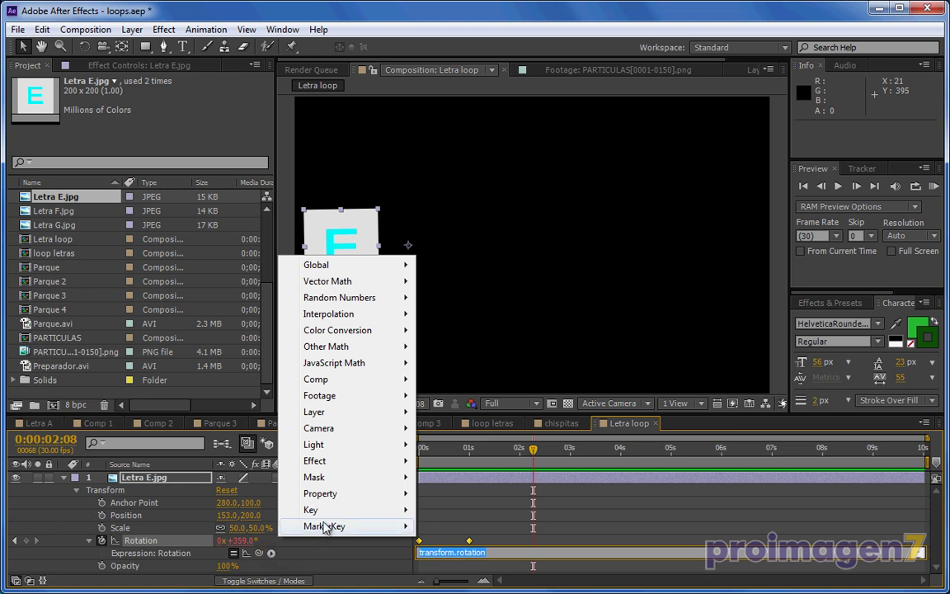
{"action": "mouse_move", "coordinate": [322, 494]}
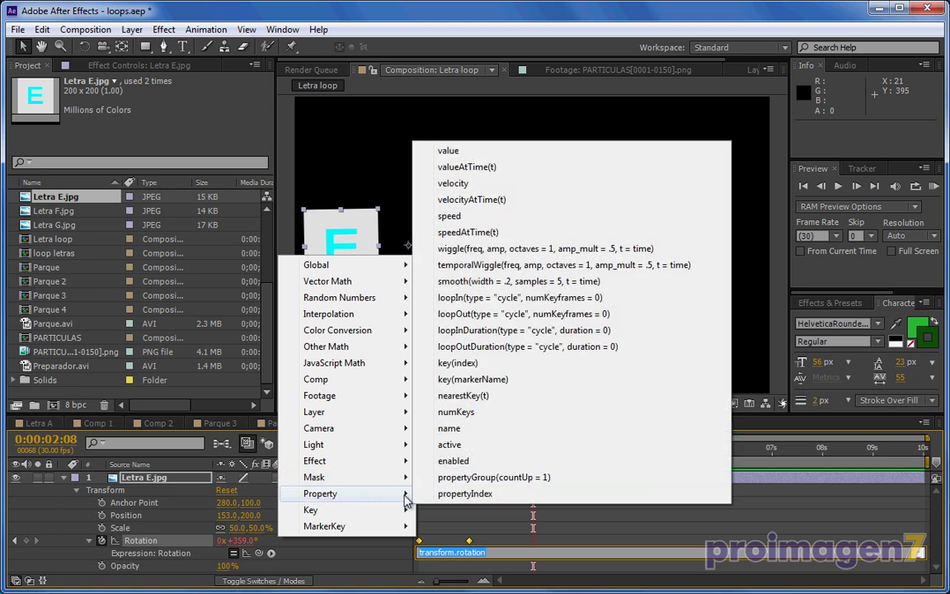
{"action": "left_click", "coordinate": [470, 316]}
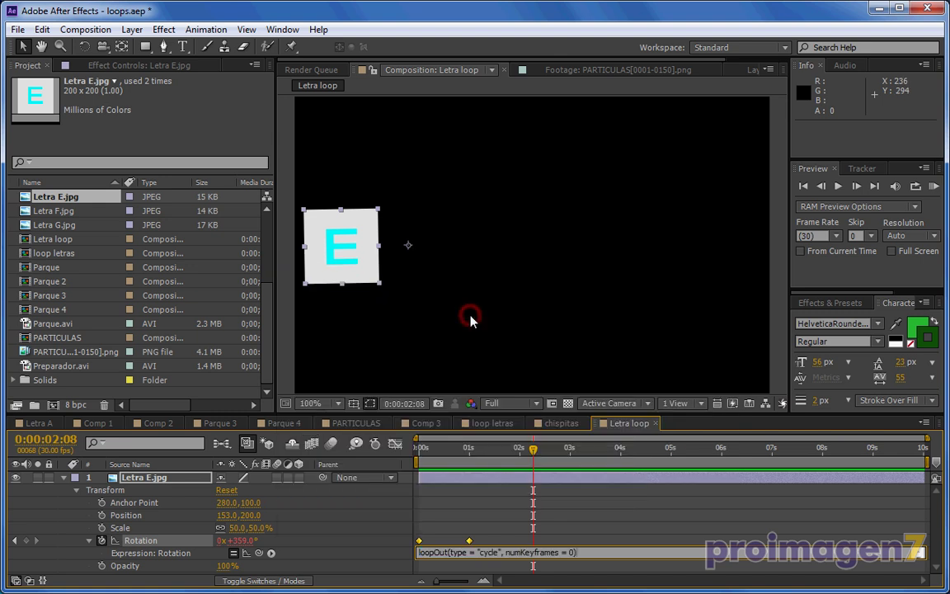
{"action": "left_click", "coordinate": [498, 514]}
{"action": "left_click_drag", "start_coordinate": [532, 450], "coordinate": [418, 450]}
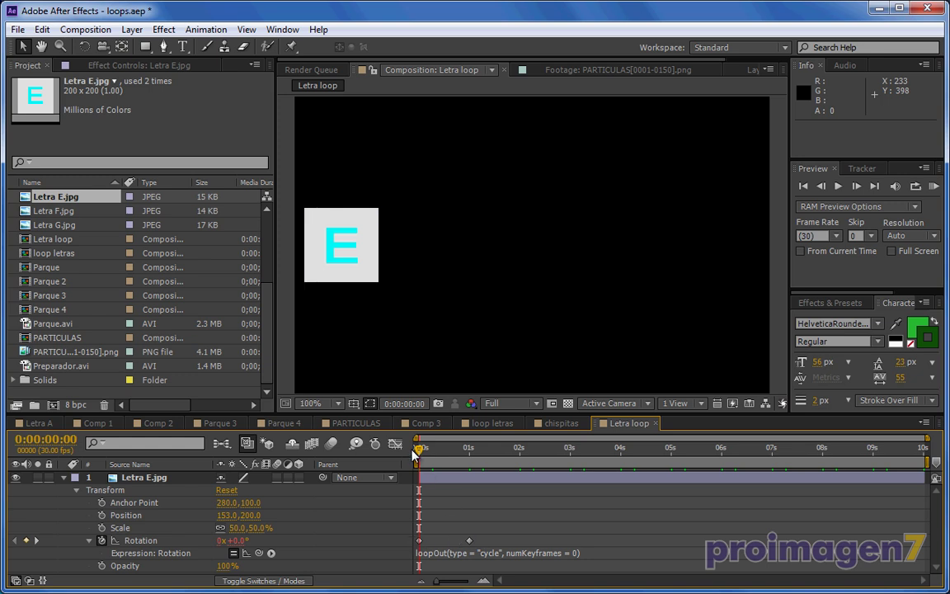
{"action": "left_click_drag", "start_coordinate": [419, 454], "coordinate": [654, 463]}
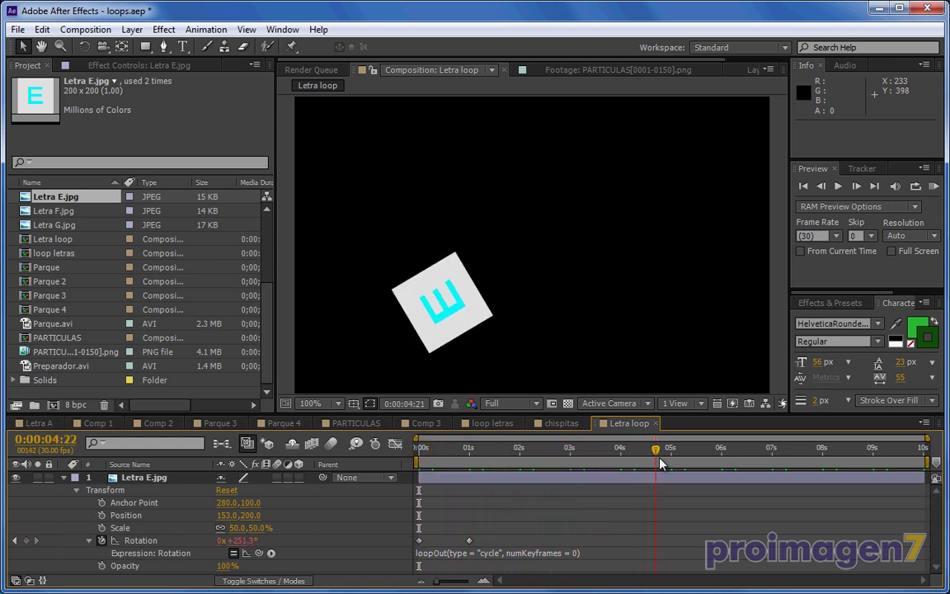
Step: Enable layer and comp motion blur, then keyframe the E sliding right from 0 to about 7 seconds
{"action": "left_click", "coordinate": [276, 478]}
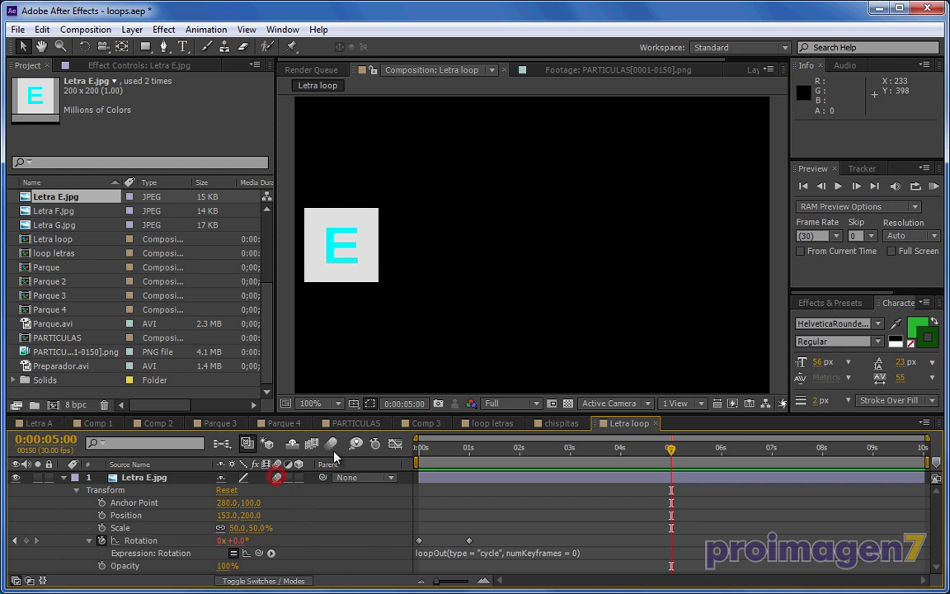
{"action": "left_click", "coordinate": [330, 442]}
{"action": "mouse_move", "coordinate": [437, 452]}
{"action": "left_mouse_down"}
{"action": "mouse_move", "coordinate": [405, 460]}
{"action": "mouse_move", "coordinate": [537, 463]}
{"action": "mouse_move", "coordinate": [469, 452]}
{"action": "mouse_move", "coordinate": [386, 471]}
{"action": "left_mouse_up"}
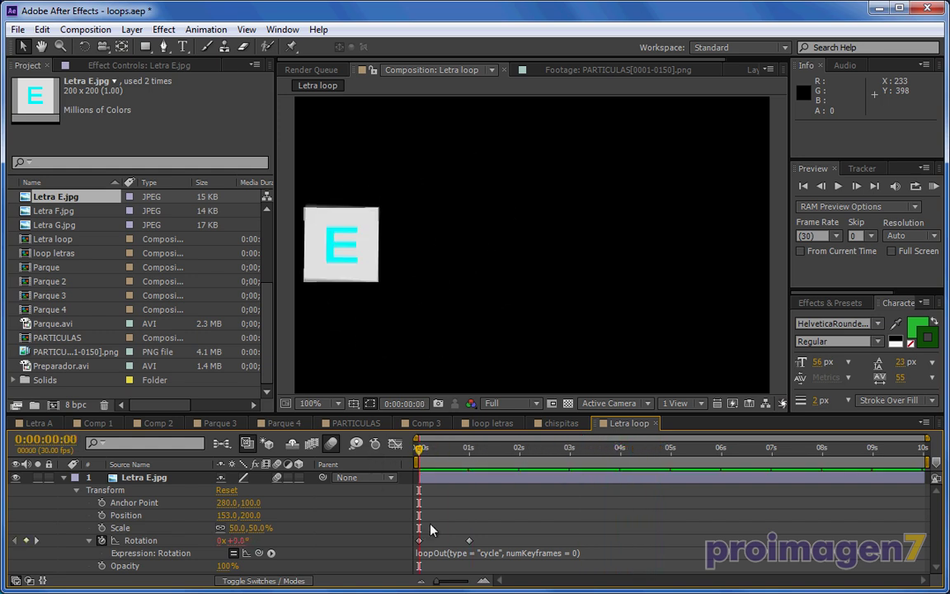
{"action": "left_click", "coordinate": [101, 515]}
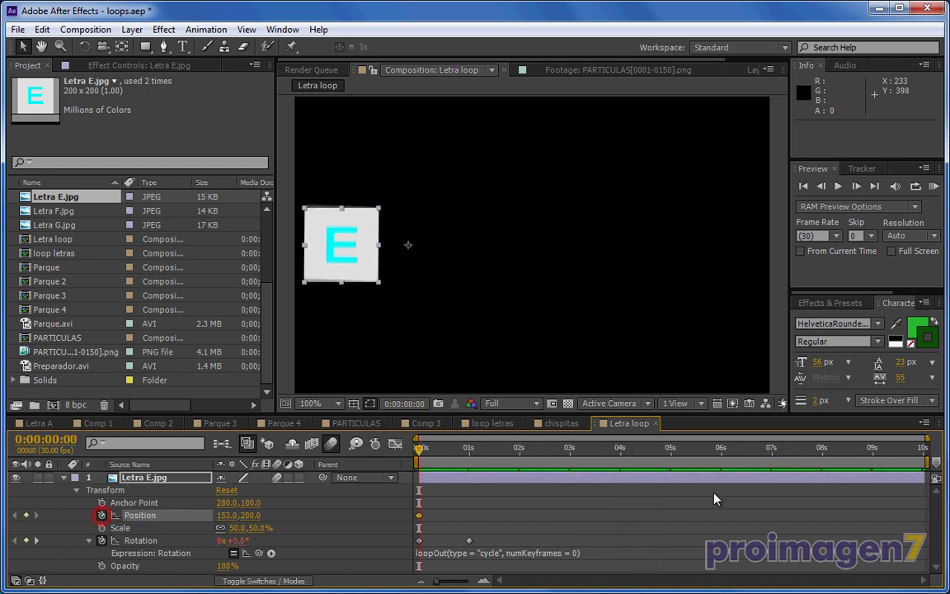
{"action": "left_click", "coordinate": [770, 447]}
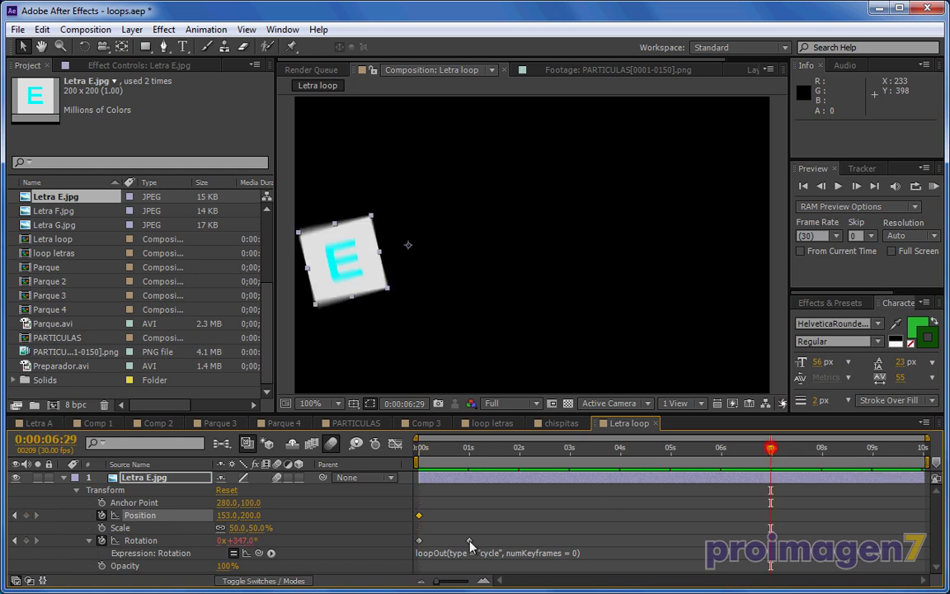
{"action": "mouse_move", "coordinate": [221, 515]}
{"action": "left_mouse_down"}
{"action": "mouse_move", "coordinate": [436, 472]}
{"action": "mouse_move", "coordinate": [645, 450]}
{"action": "mouse_move", "coordinate": [643, 463]}
{"action": "mouse_move", "coordinate": [493, 476]}
{"action": "mouse_move", "coordinate": [703, 484]}
{"action": "mouse_move", "coordinate": [421, 478]}
{"action": "left_mouse_up"}
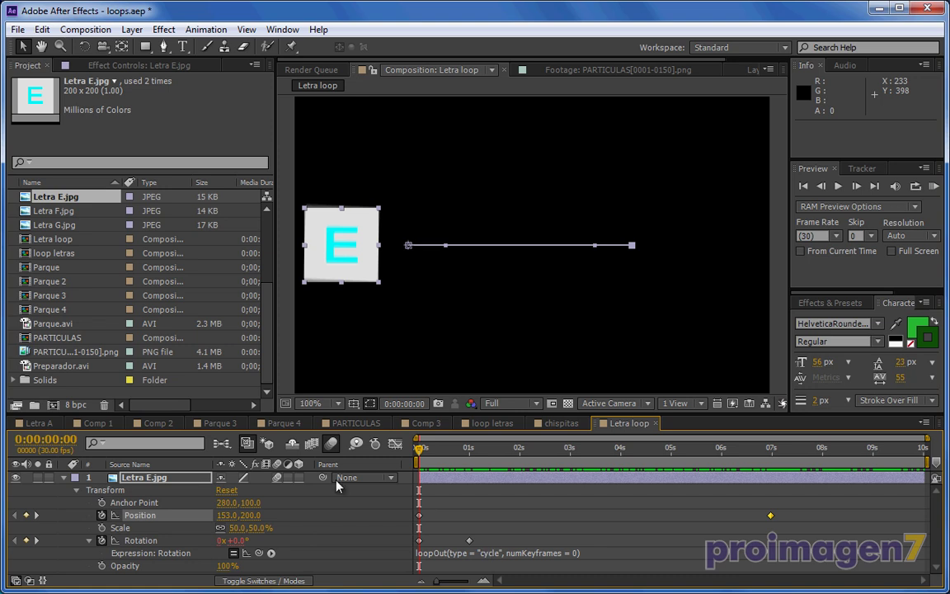
Step: Check Parque 3 near eight seconds, then start a new 640x400 composition from Letra loop
{"action": "left_click", "coordinate": [220, 423]}
{"action": "mouse_move", "coordinate": [427, 450]}
{"action": "left_mouse_down"}
{"action": "mouse_move", "coordinate": [533, 453]}
{"action": "mouse_move", "coordinate": [266, 493]}
{"action": "left_mouse_up"}
{"action": "left_click", "coordinate": [607, 426]}
{"action": "left_click", "coordinate": [84, 29]}
{"action": "left_click", "coordinate": [92, 48]}
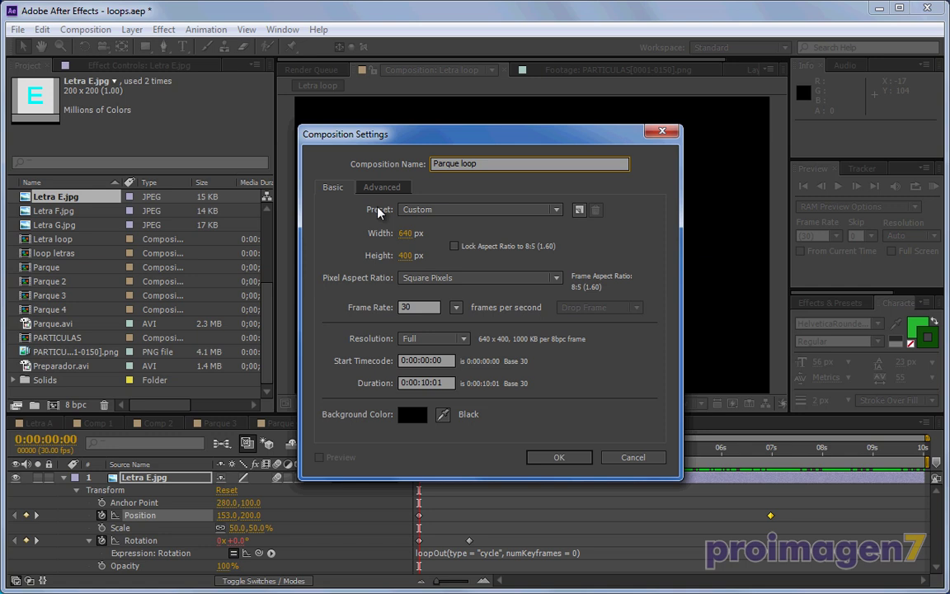
Step: Confirm the Parque loop comp, drop Parque 2 into its timeline, and scrub through the park footage
{"action": "left_click", "coordinate": [560, 457]}
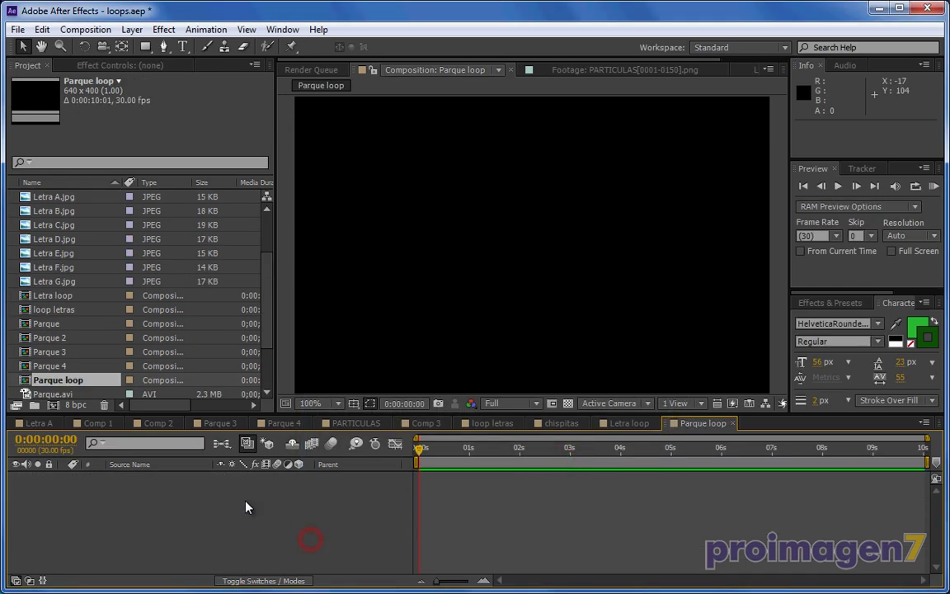
{"action": "left_click_drag", "start_coordinate": [23, 337], "coordinate": [109, 492]}
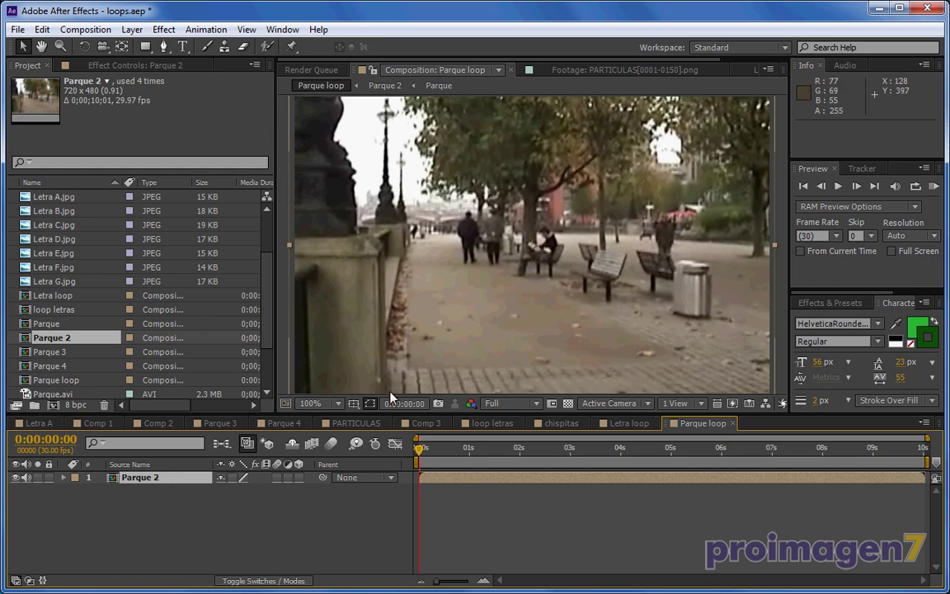
{"action": "left_click_drag", "start_coordinate": [422, 450], "coordinate": [851, 484]}
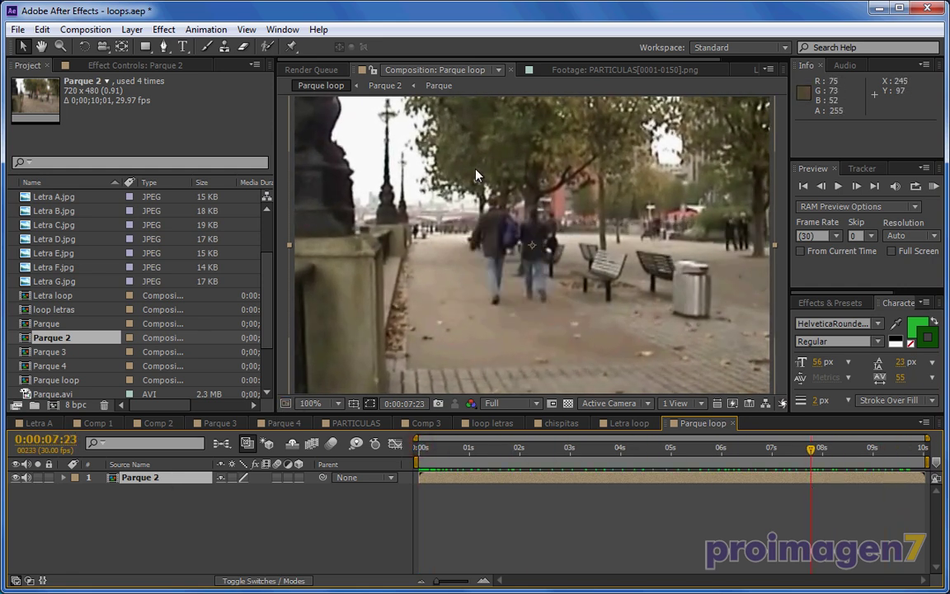
{"action": "left_click", "coordinate": [627, 449]}
{"action": "left_click_drag", "start_coordinate": [635, 450], "coordinate": [361, 470]}
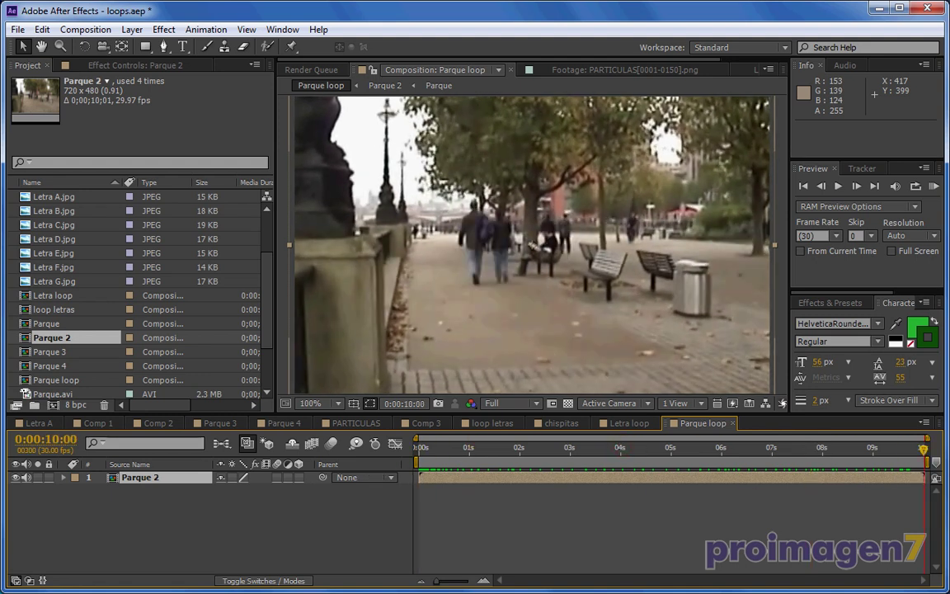
{"action": "mouse_move", "coordinate": [361, 470]}
{"action": "left_mouse_down"}
{"action": "mouse_move", "coordinate": [660, 482]}
{"action": "mouse_move", "coordinate": [415, 482]}
{"action": "mouse_move", "coordinate": [762, 480]}
{"action": "mouse_move", "coordinate": [391, 474]}
{"action": "mouse_move", "coordinate": [740, 481]}
{"action": "mouse_move", "coordinate": [664, 478]}
{"action": "left_mouse_up"}
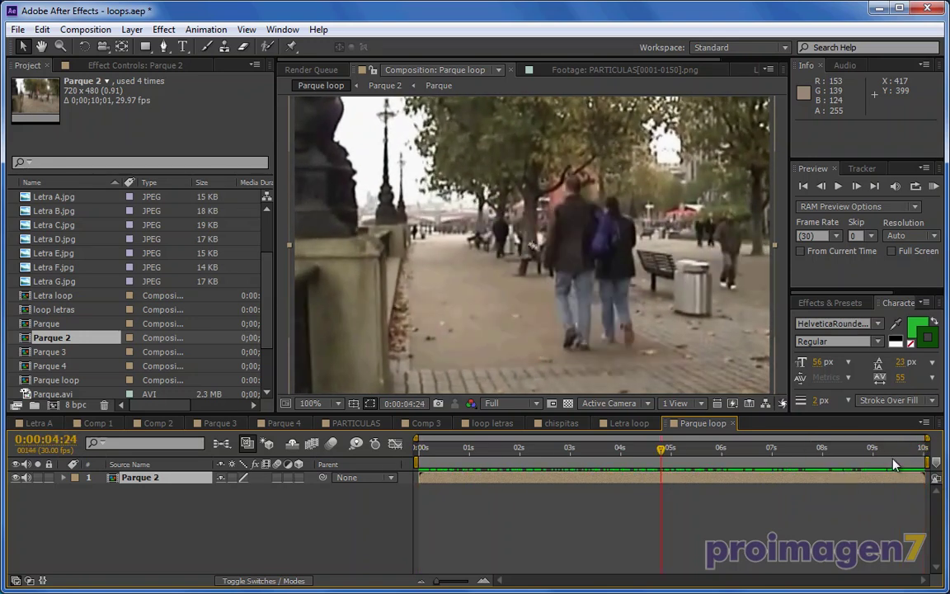
{"action": "scroll", "coordinate": [525, 282], "scroll_direction": "down", "scroll_amount": 2}
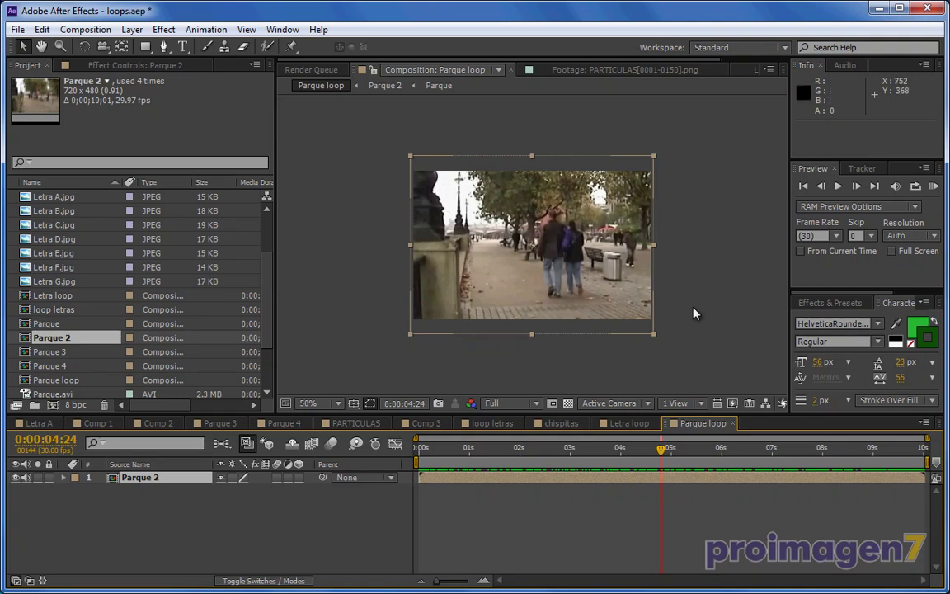
{"action": "mouse_move", "coordinate": [418, 451]}
{"action": "left_mouse_down"}
{"action": "mouse_move", "coordinate": [554, 457]}
{"action": "mouse_move", "coordinate": [431, 453]}
{"action": "left_mouse_up"}
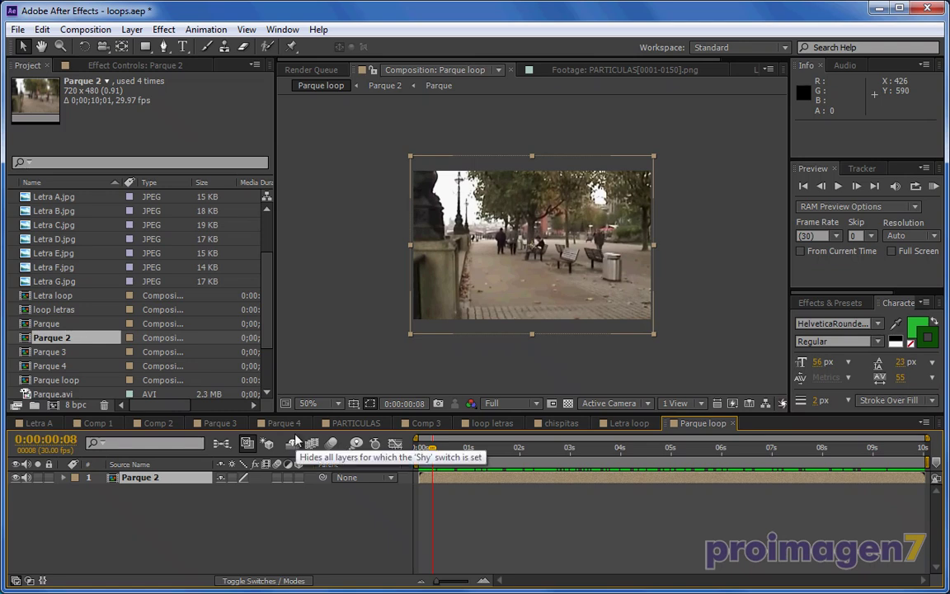
Step: Close Parque loop, create Parque 5 from Parque 2's settings, fit the frame and scrub through it
{"action": "left_click", "coordinate": [733, 424]}
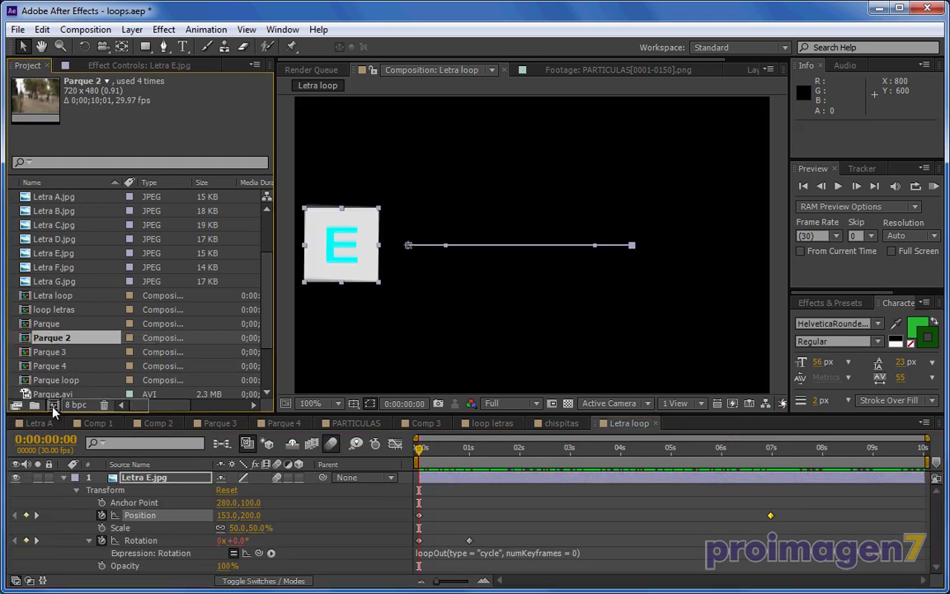
{"action": "left_click_drag", "start_coordinate": [25, 343], "coordinate": [52, 406]}
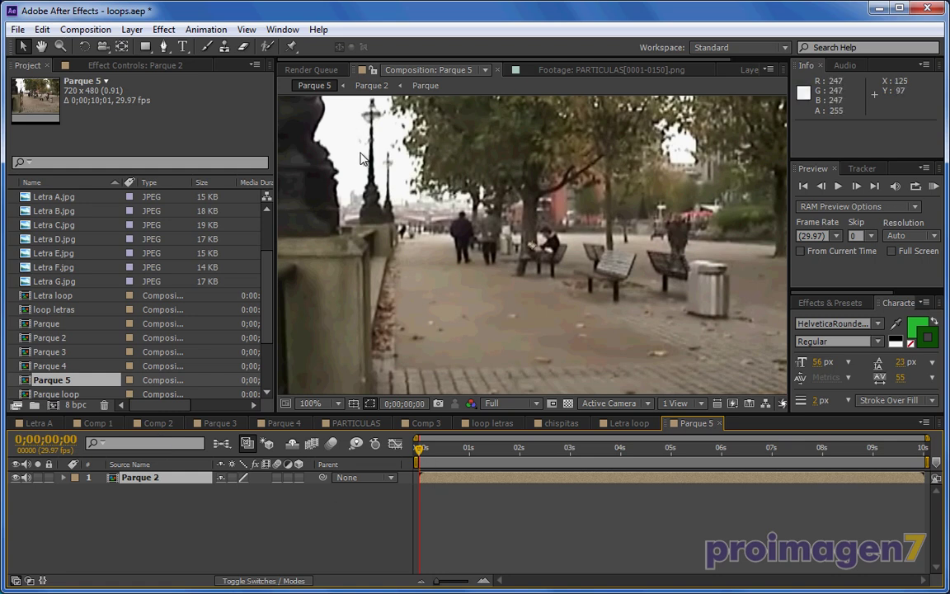
{"action": "key", "text": "comma"}
{"action": "left_click_drag", "start_coordinate": [419, 449], "coordinate": [940, 480]}
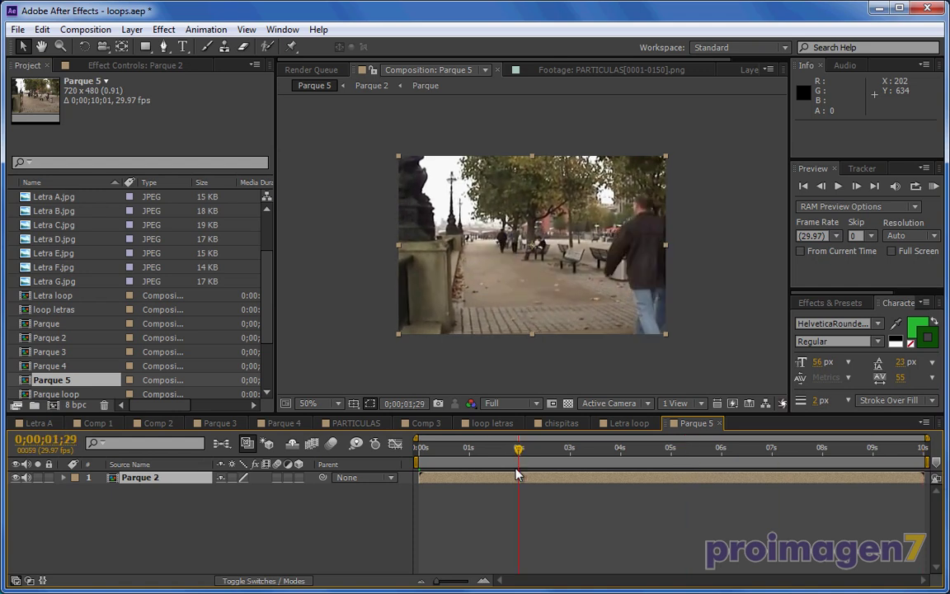
{"action": "left_click_drag", "start_coordinate": [939, 479], "coordinate": [412, 477]}
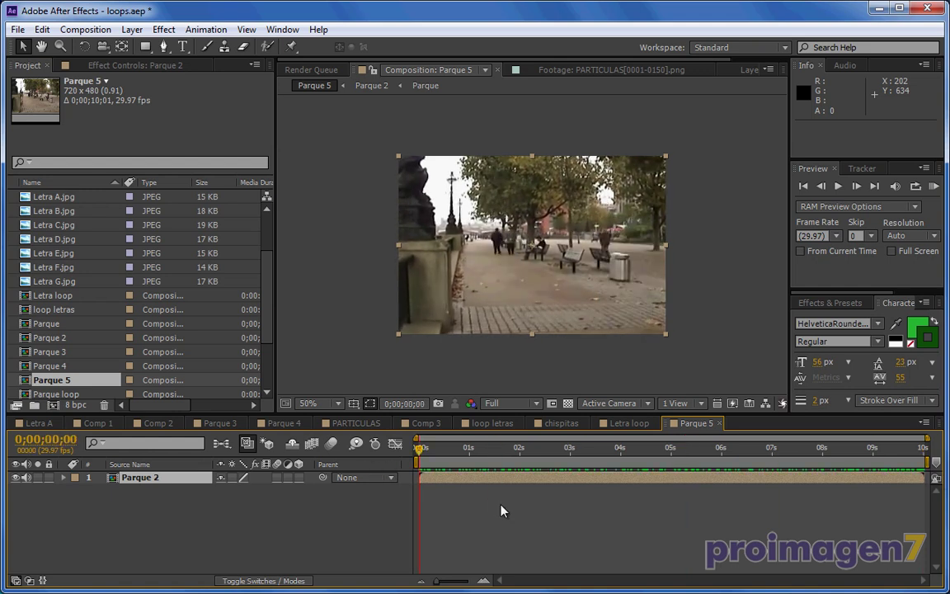
{"action": "left_click_drag", "start_coordinate": [421, 452], "coordinate": [840, 470]}
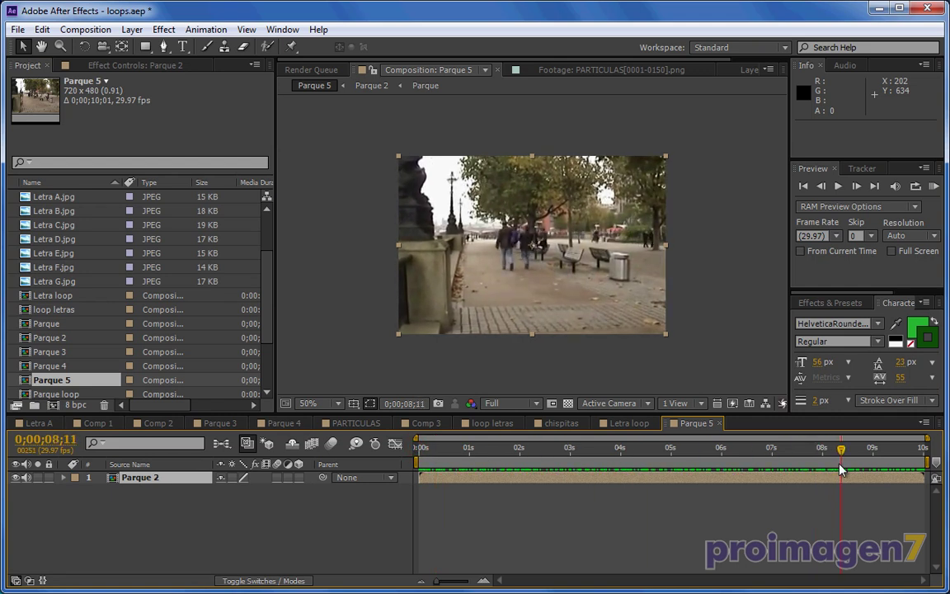
{"action": "mouse_move", "coordinate": [841, 451]}
{"action": "left_mouse_down"}
{"action": "mouse_move", "coordinate": [813, 451]}
{"action": "mouse_move", "coordinate": [852, 449]}
{"action": "mouse_move", "coordinate": [841, 449]}
{"action": "left_mouse_up"}
{"action": "left_click_drag", "start_coordinate": [842, 450], "coordinate": [874, 459]}
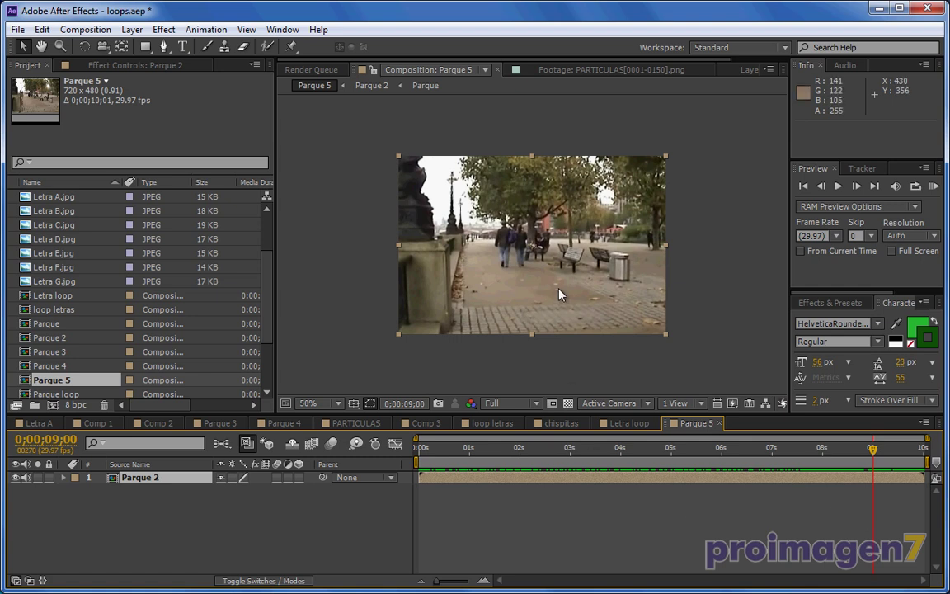
Step: Fade Parque 2 out with Opacity keyframes at nine seconds and 0% at the comp's end
{"action": "left_click", "coordinate": [141, 481]}
{"action": "key", "text": "t"}
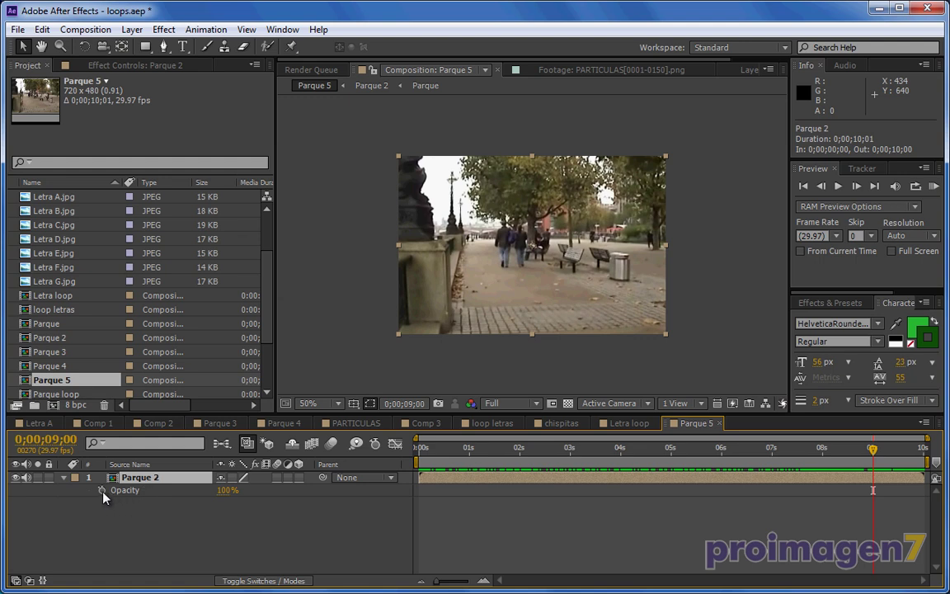
{"action": "left_click", "coordinate": [101, 490]}
{"action": "left_click_drag", "start_coordinate": [875, 449], "coordinate": [923, 449]}
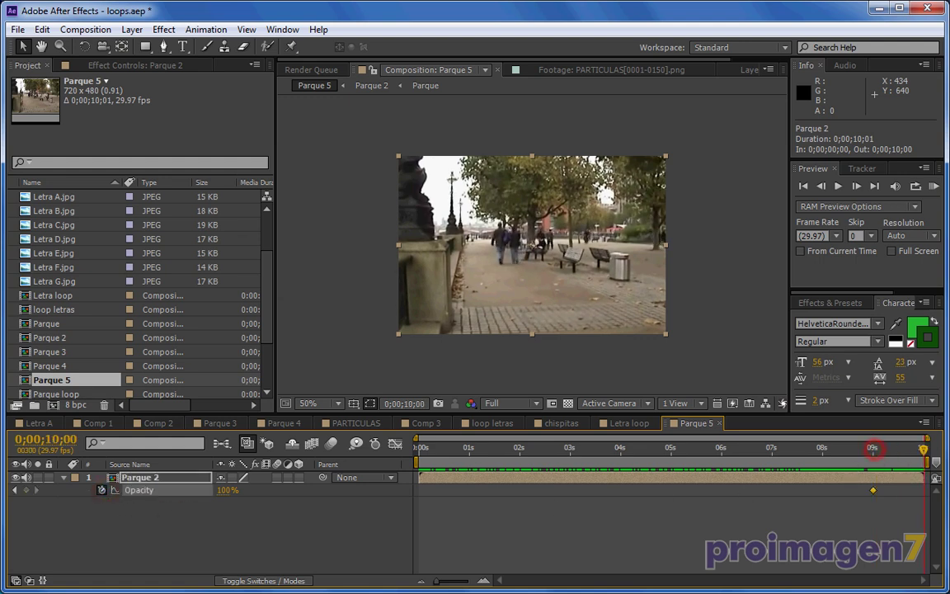
{"action": "left_click", "coordinate": [226, 489]}
{"action": "type", "text": "0"}
{"action": "left_click", "coordinate": [240, 541]}
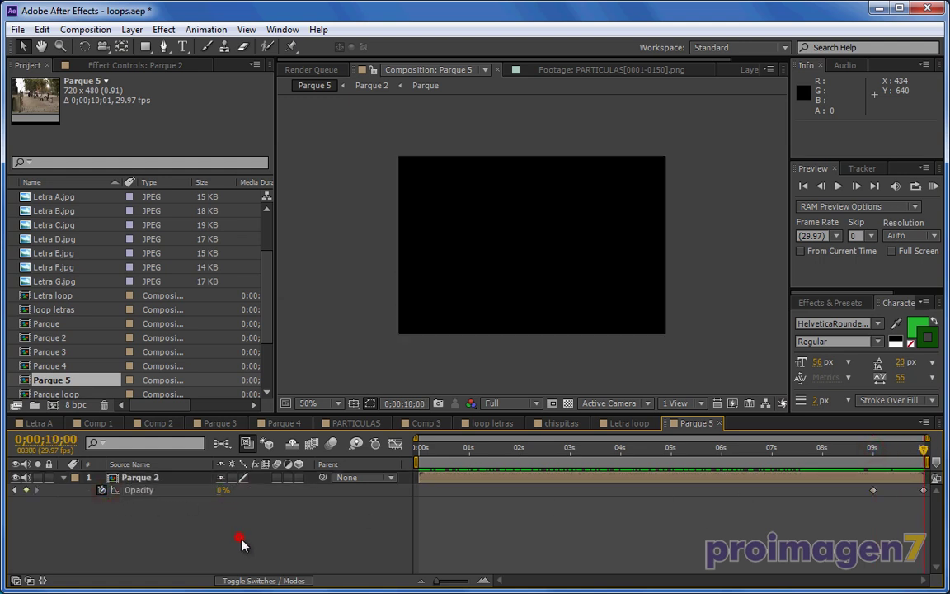
{"action": "left_click", "coordinate": [140, 477]}
{"action": "left_click_drag", "start_coordinate": [923, 450], "coordinate": [885, 454]}
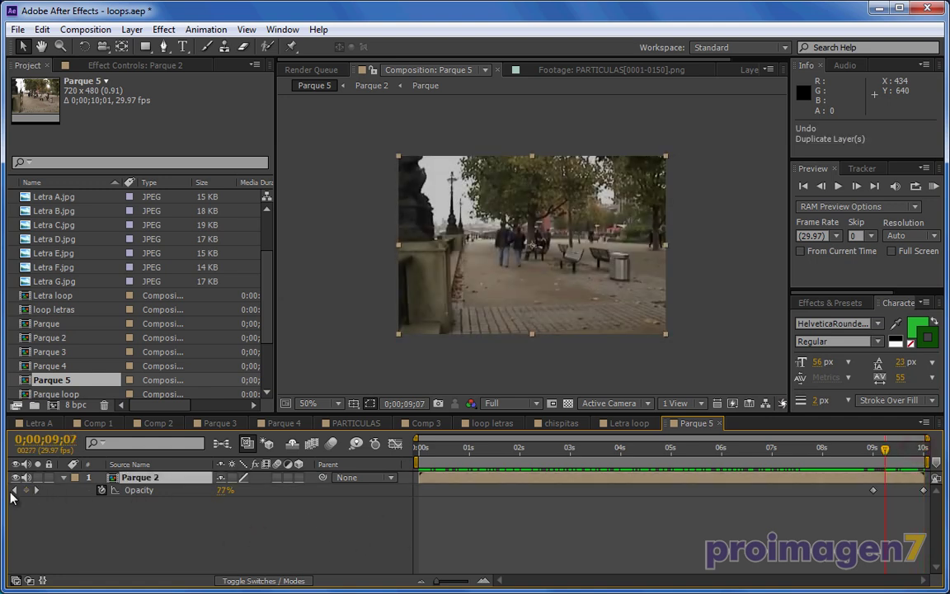
{"action": "left_click", "coordinate": [14, 490]}
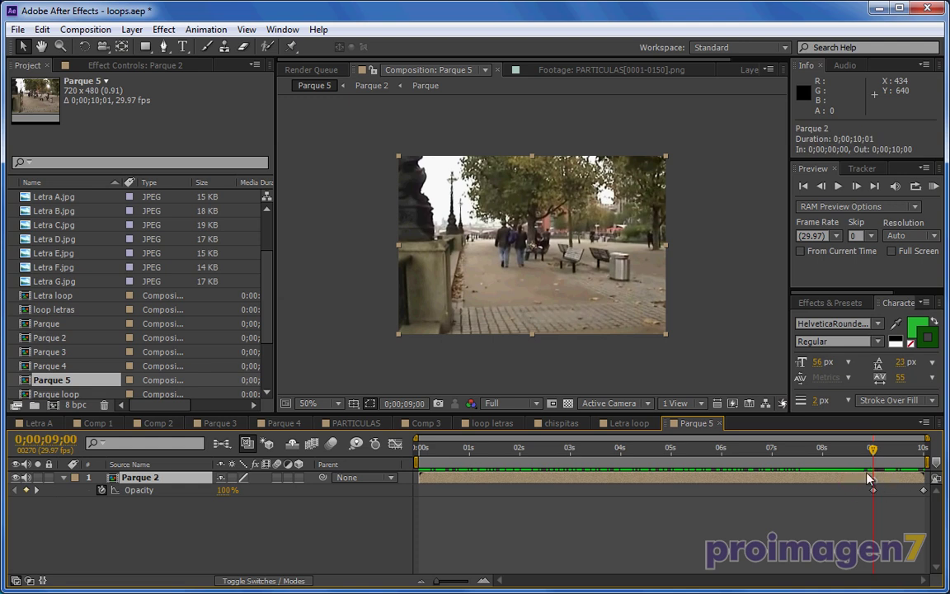
Step: Duplicate the Parque 2 layer and slide the copy earlier in time
{"action": "key", "text": "ctrl+d"}
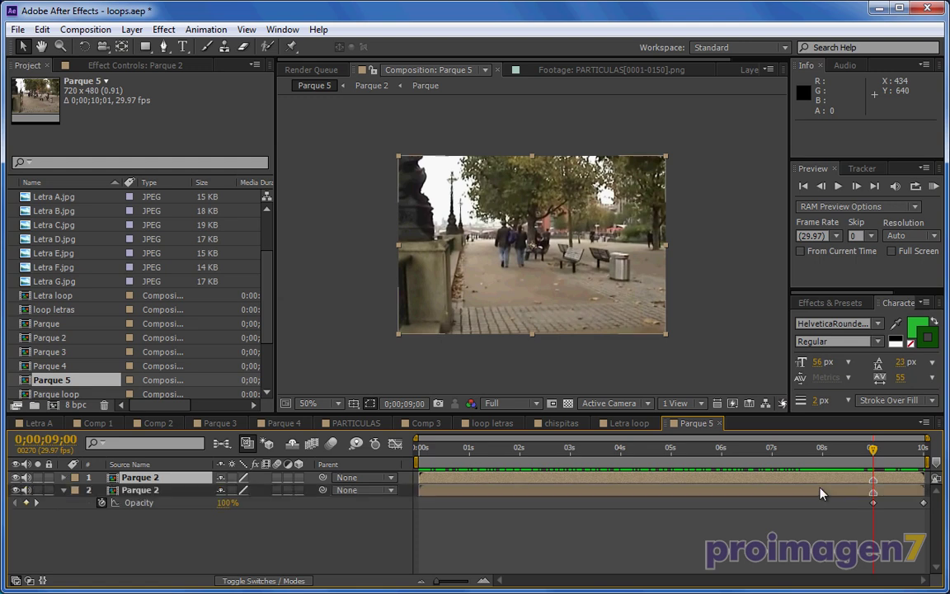
{"action": "mouse_move", "coordinate": [891, 476]}
{"action": "left_mouse_down"}
{"action": "mouse_move", "coordinate": [411, 490]}
{"action": "mouse_move", "coordinate": [442, 484]}
{"action": "left_mouse_up"}
{"action": "key", "text": "Home"}
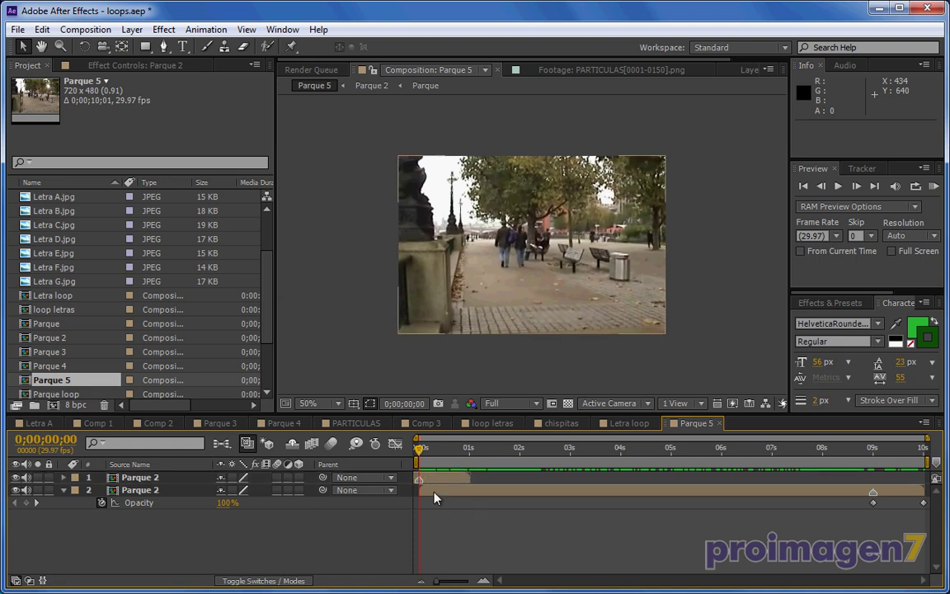
{"action": "mouse_move", "coordinate": [419, 449]}
{"action": "left_mouse_down"}
{"action": "mouse_move", "coordinate": [498, 467]}
{"action": "mouse_move", "coordinate": [824, 474]}
{"action": "mouse_move", "coordinate": [871, 507]}
{"action": "left_mouse_up"}
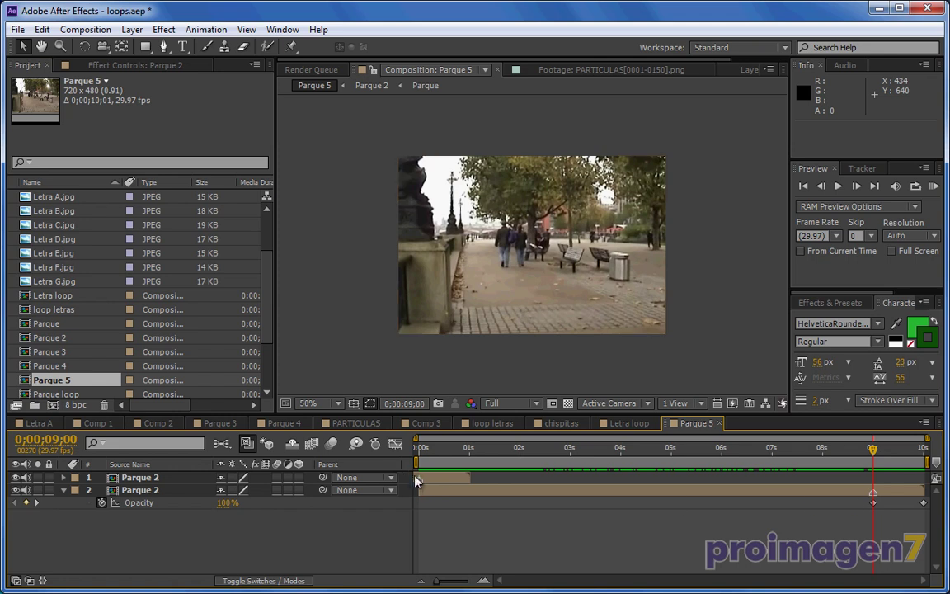
Step: End the work area at 9 seconds and preview Parque 5
{"action": "left_click", "coordinate": [814, 451]}
{"action": "left_click_drag", "start_coordinate": [814, 453], "coordinate": [836, 454]}
{"action": "left_click_drag", "start_coordinate": [926, 462], "coordinate": [873, 453]}
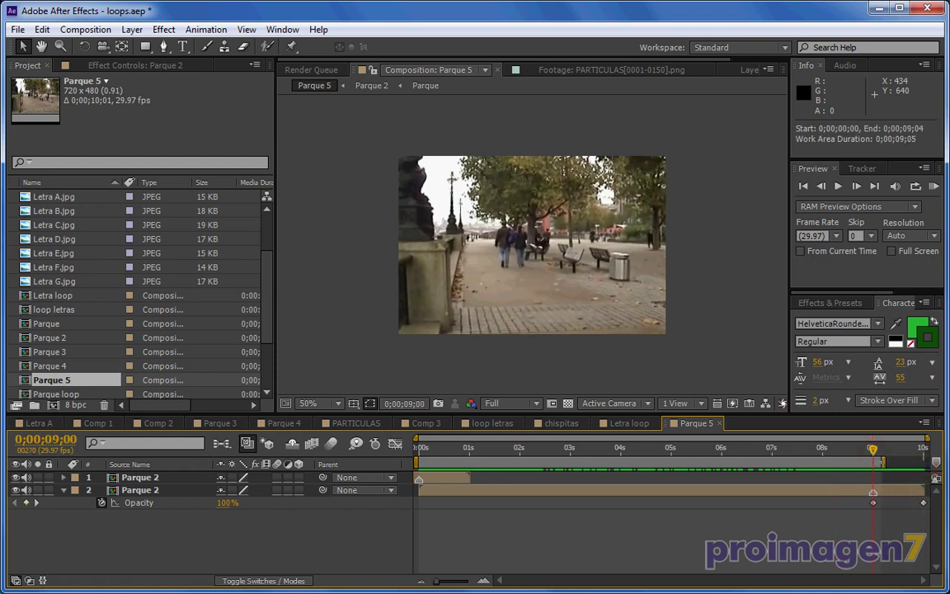
{"action": "left_click_drag", "start_coordinate": [882, 461], "coordinate": [877, 463]}
{"action": "key", "text": "space"}
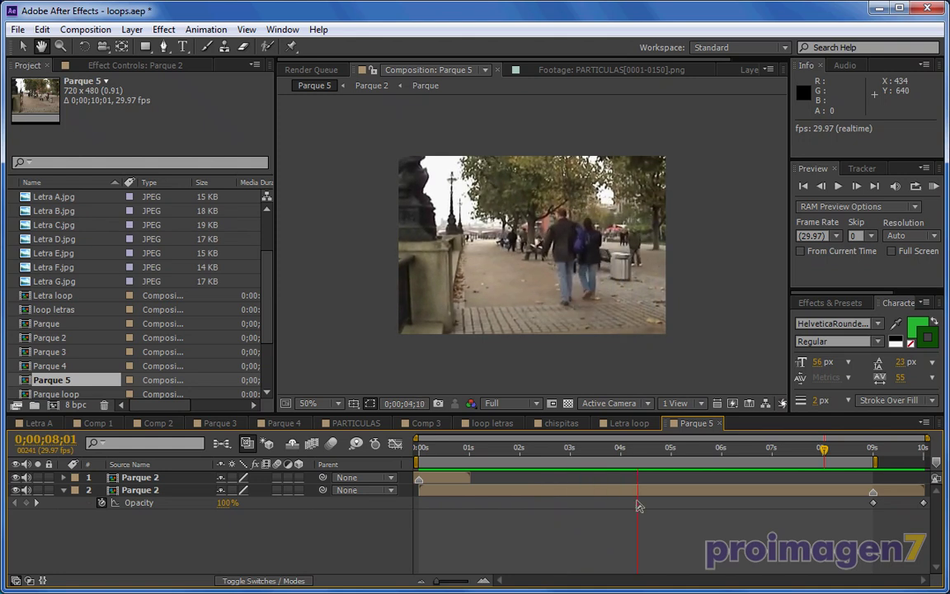
{"action": "key", "text": "space"}
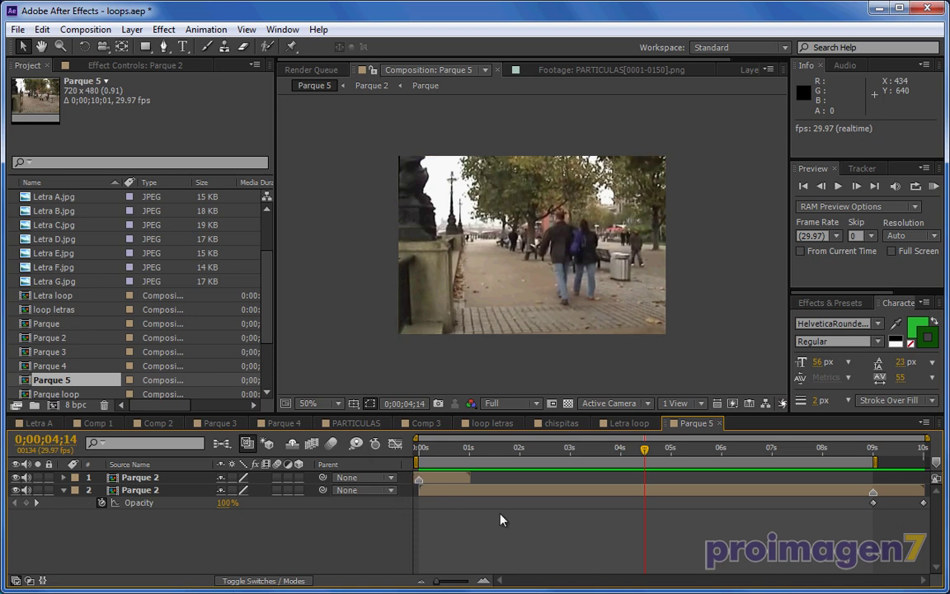
Step: Create the Parque 6 composition from the Parque 2 footage
{"action": "left_click", "coordinate": [25, 340]}
{"action": "left_click_drag", "start_coordinate": [24, 346], "coordinate": [55, 408]}
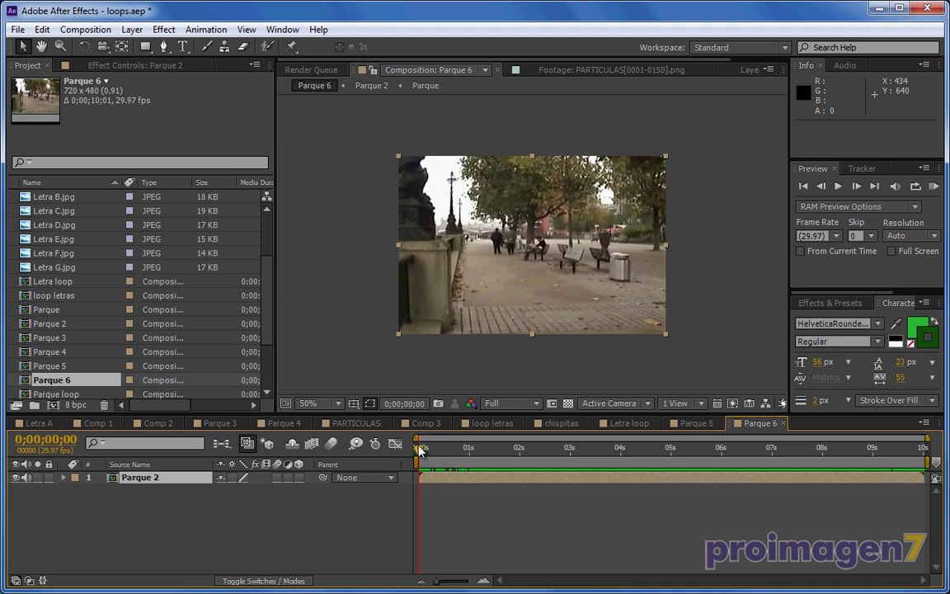
{"action": "left_click_drag", "start_coordinate": [419, 448], "coordinate": [406, 461]}
Step: Set Parque 6's duration to 0;00;30;01 and show the full 30-second timeline
{"action": "left_click", "coordinate": [85, 29]}
{"action": "left_click", "coordinate": [102, 70]}
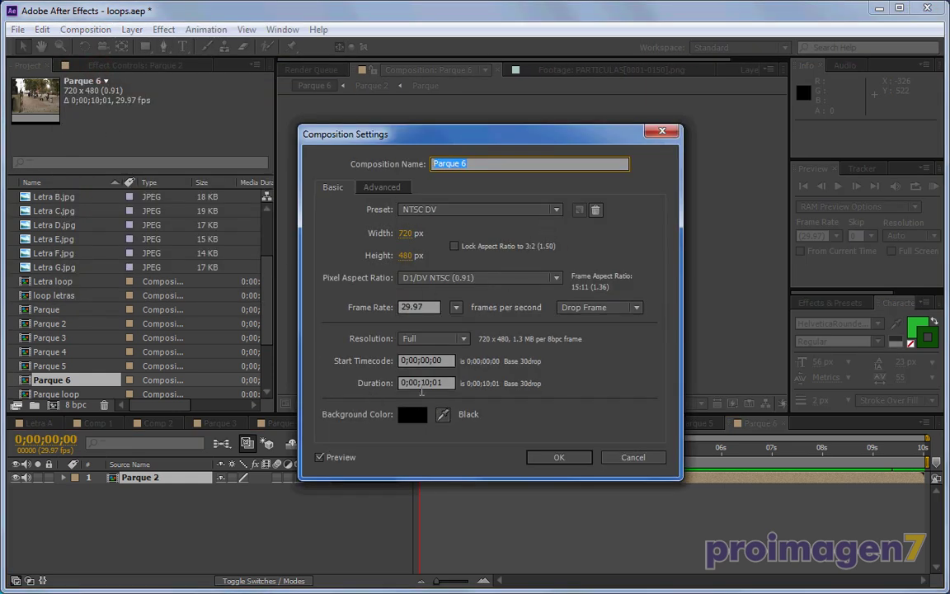
{"action": "left_click", "coordinate": [423, 383]}
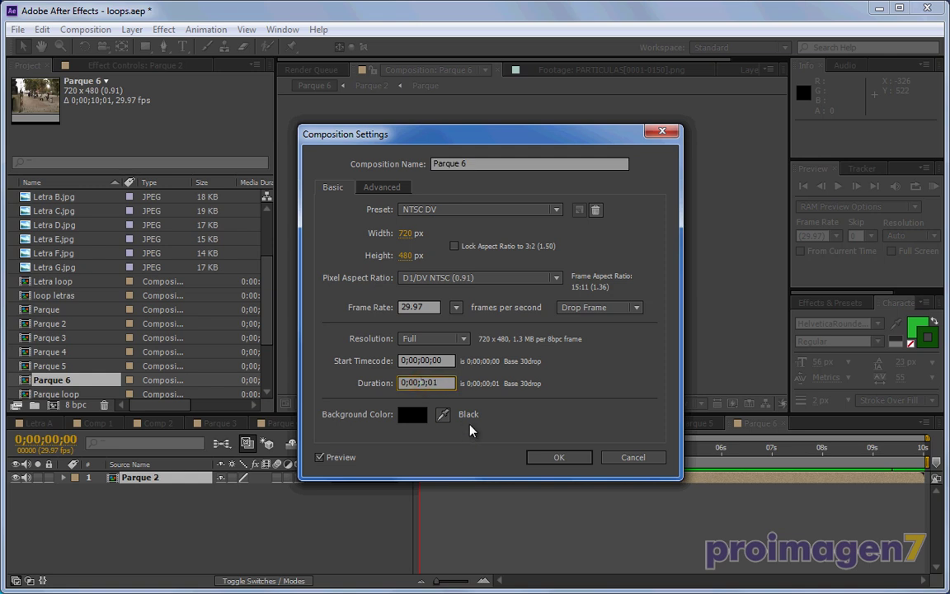
{"action": "left_click", "coordinate": [567, 457]}
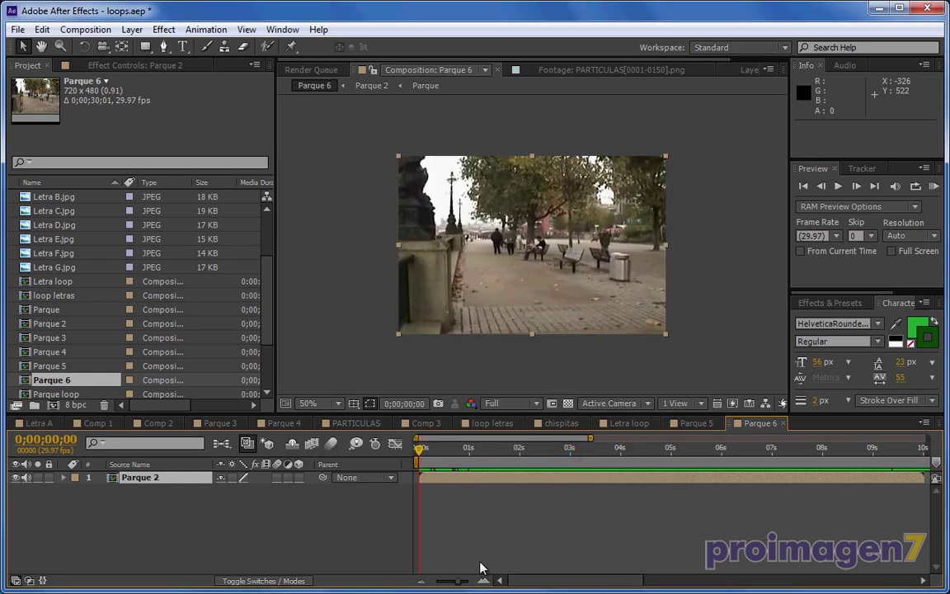
{"action": "left_click_drag", "start_coordinate": [456, 580], "coordinate": [363, 584]}
{"action": "left_click_drag", "start_coordinate": [437, 449], "coordinate": [492, 449]}
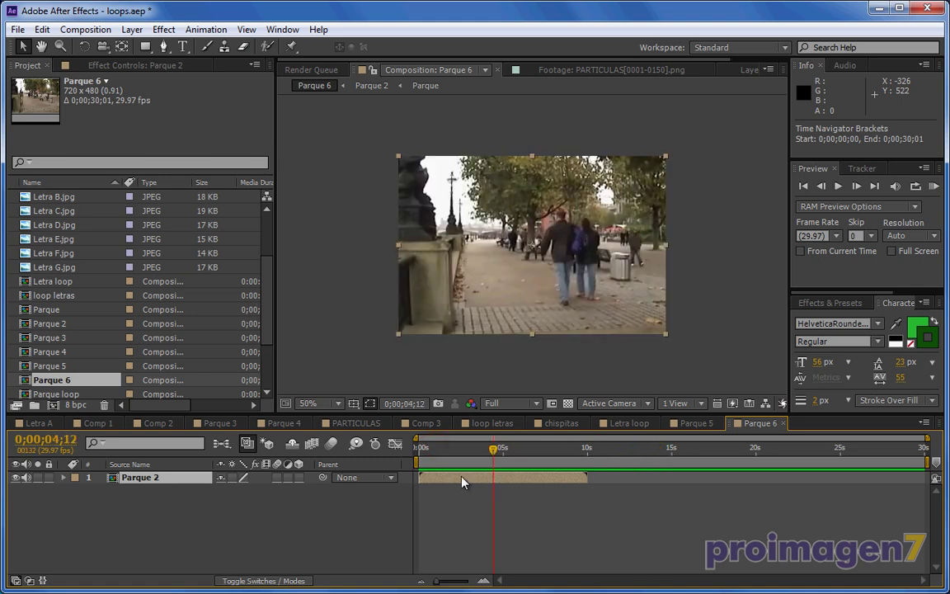
Step: Enable Time Remapping on Parque 2 and stretch its out point to the end of the 30-second comp
{"action": "right_click", "coordinate": [461, 482]}
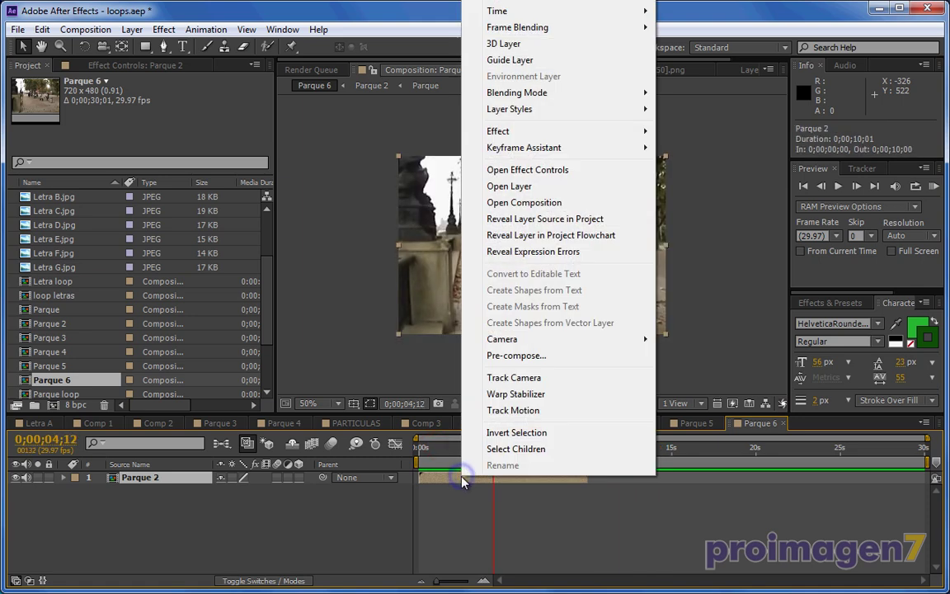
{"action": "mouse_move", "coordinate": [494, 14]}
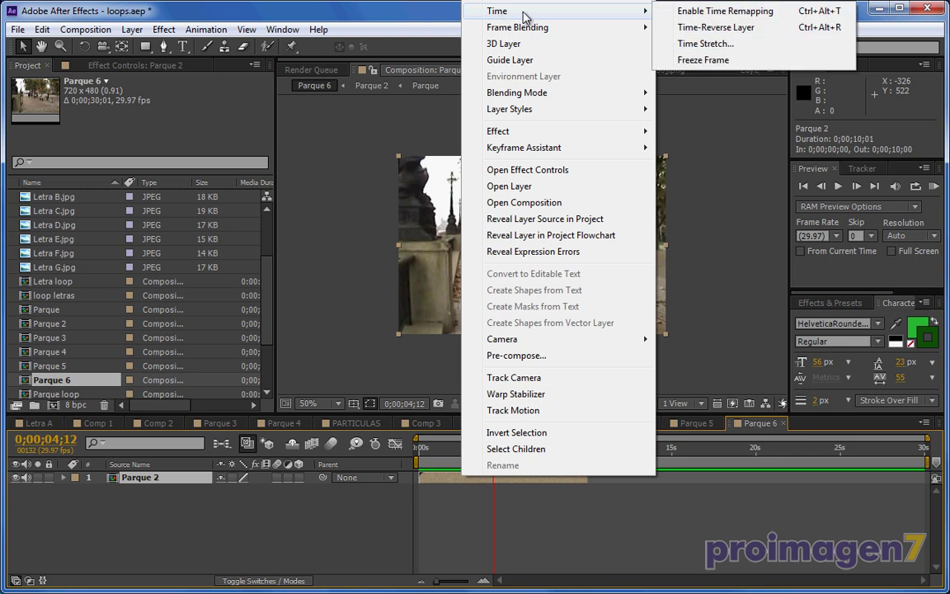
{"action": "left_click", "coordinate": [695, 13]}
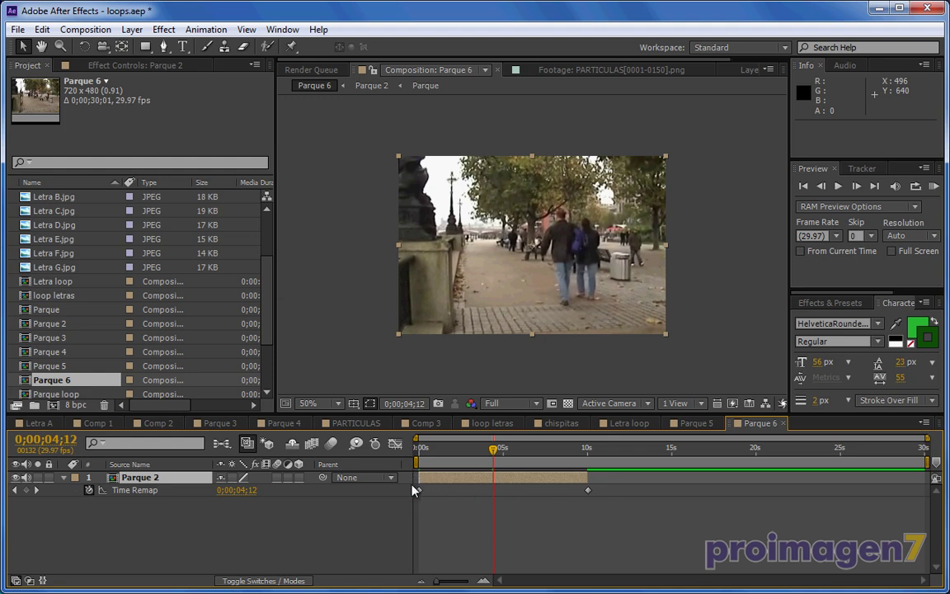
{"action": "left_click_drag", "start_coordinate": [589, 478], "coordinate": [917, 490]}
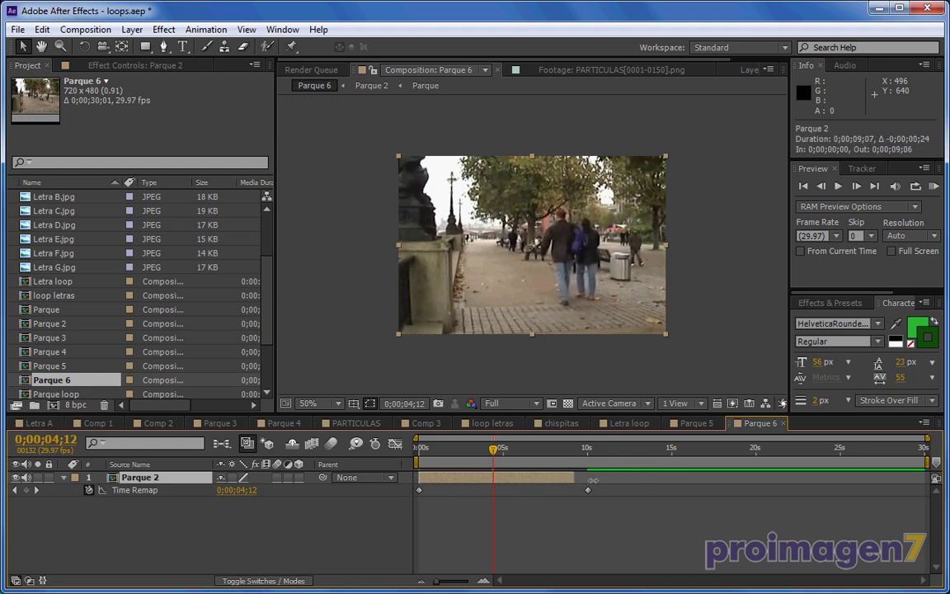
{"action": "left_click", "coordinate": [929, 489]}
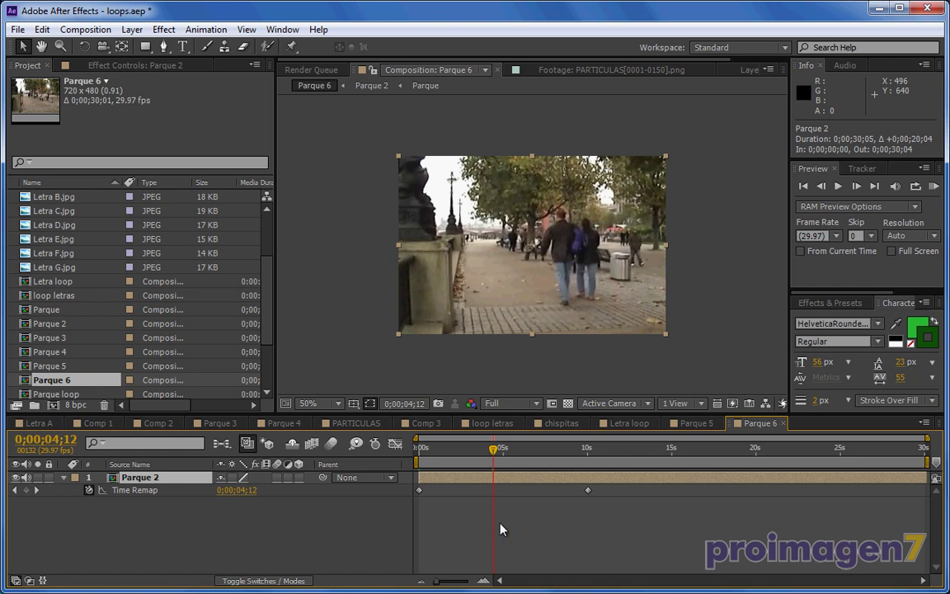
Step: Check the Letra loop example, then add loopOut(type = "cycle", numKeyframes = 0) to Parque 2's Time Remap
{"action": "left_click", "coordinate": [626, 424]}
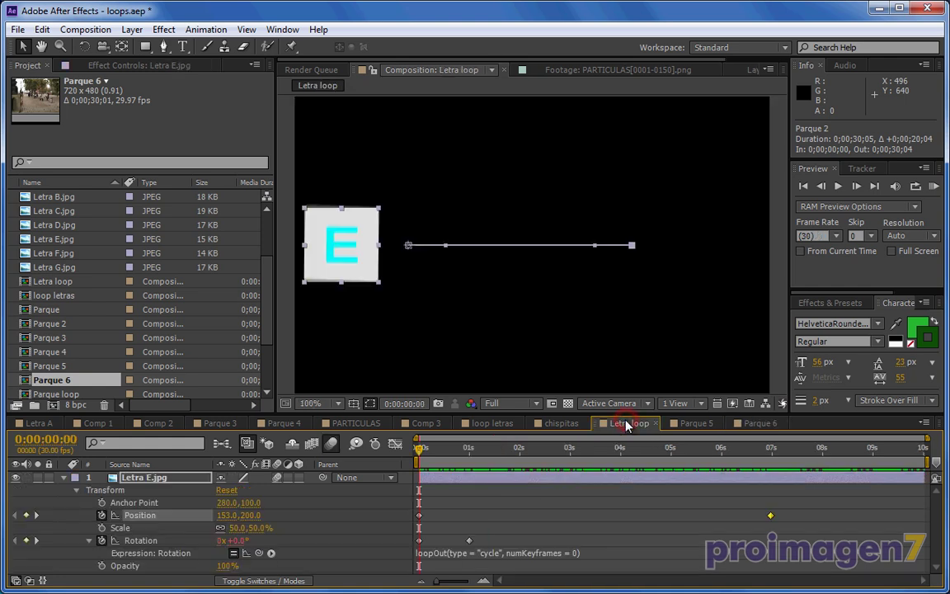
{"action": "left_click", "coordinate": [743, 424]}
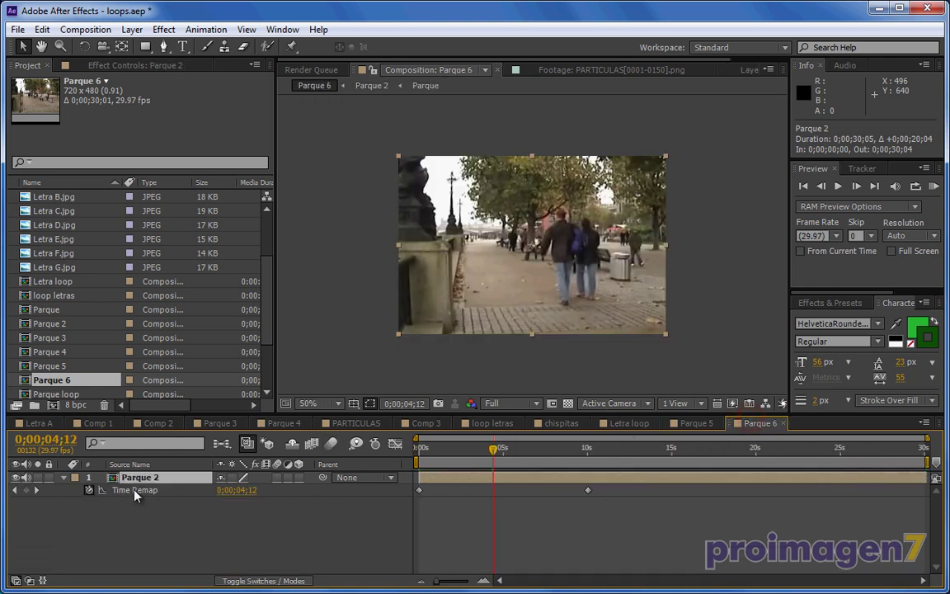
{"action": "left_click", "coordinate": [90, 491], "text": "alt"}
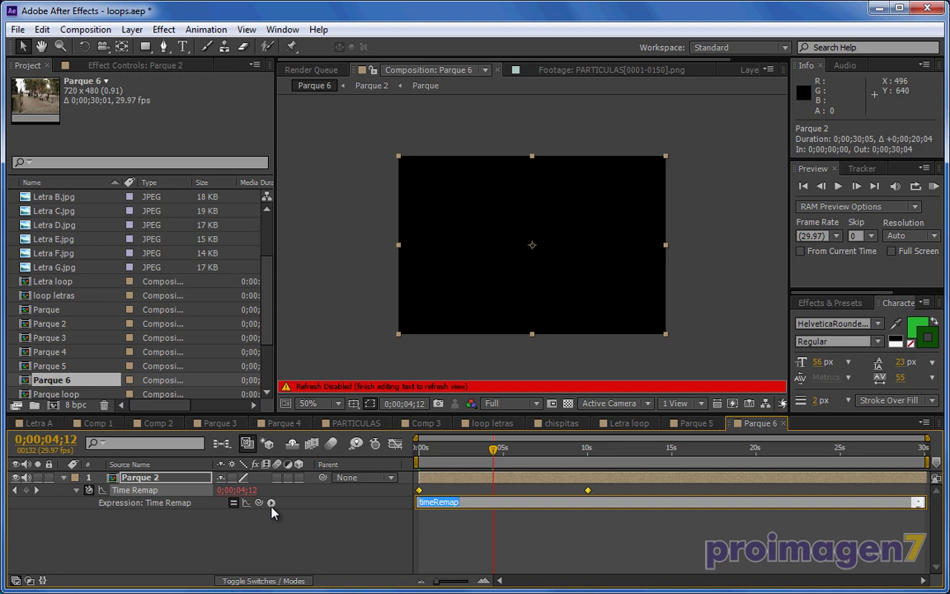
{"action": "left_click", "coordinate": [271, 503]}
{"action": "mouse_move", "coordinate": [329, 443]}
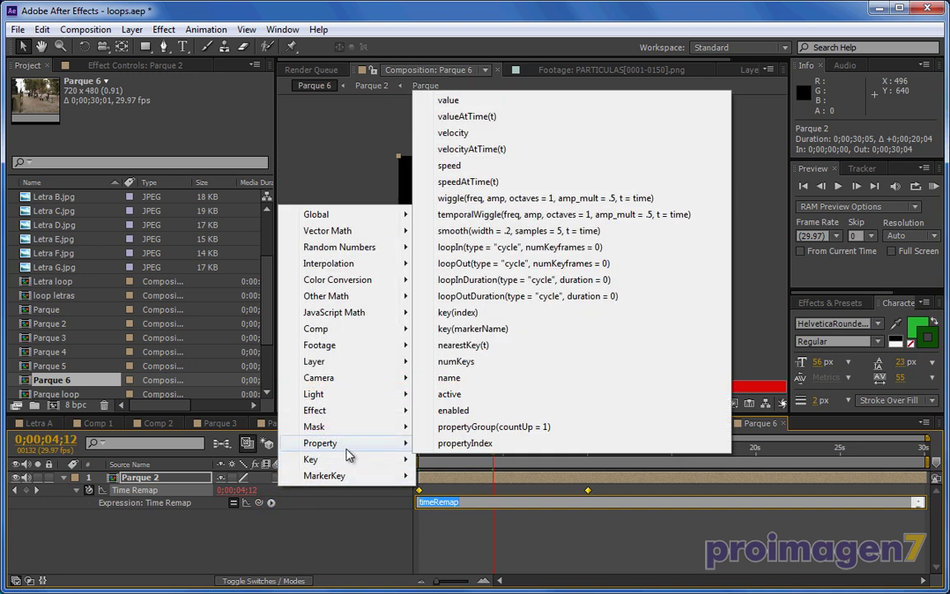
{"action": "left_click", "coordinate": [487, 265]}
{"action": "left_click", "coordinate": [576, 553]}
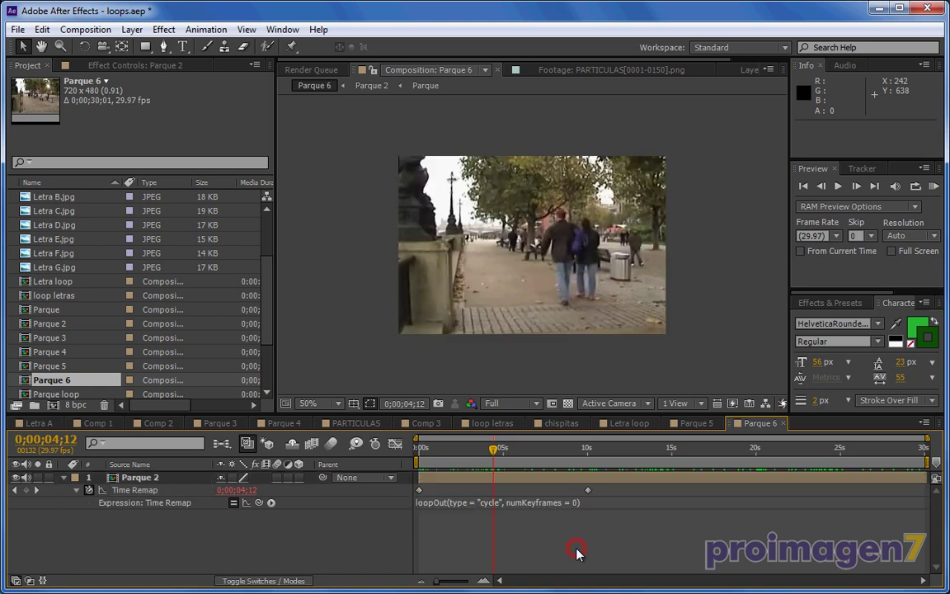
{"action": "left_click", "coordinate": [470, 450]}
Step: Preview Parque 6 from the start to watch the clip repeat
{"action": "left_click_drag", "start_coordinate": [470, 451], "coordinate": [328, 405]}
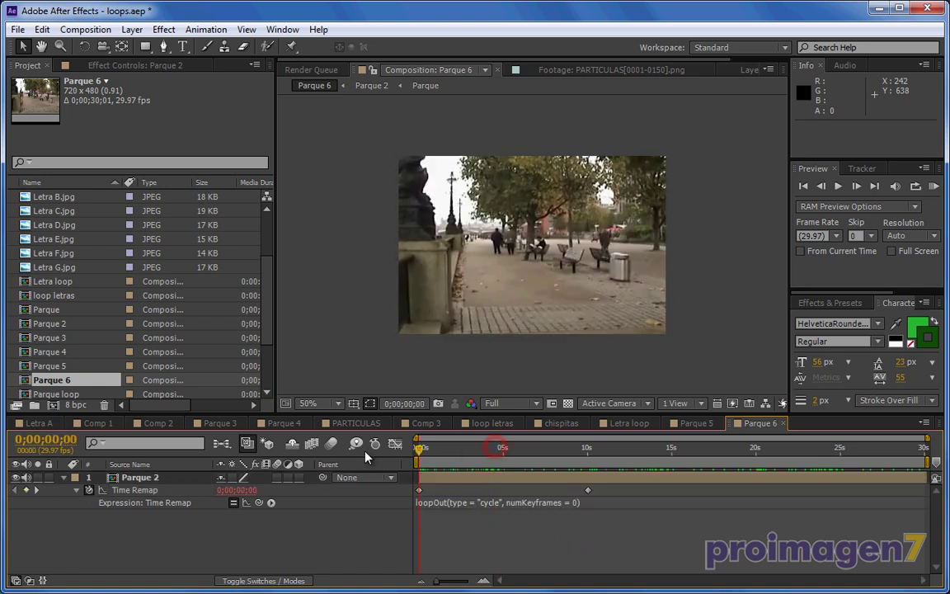
{"action": "key", "text": "space"}
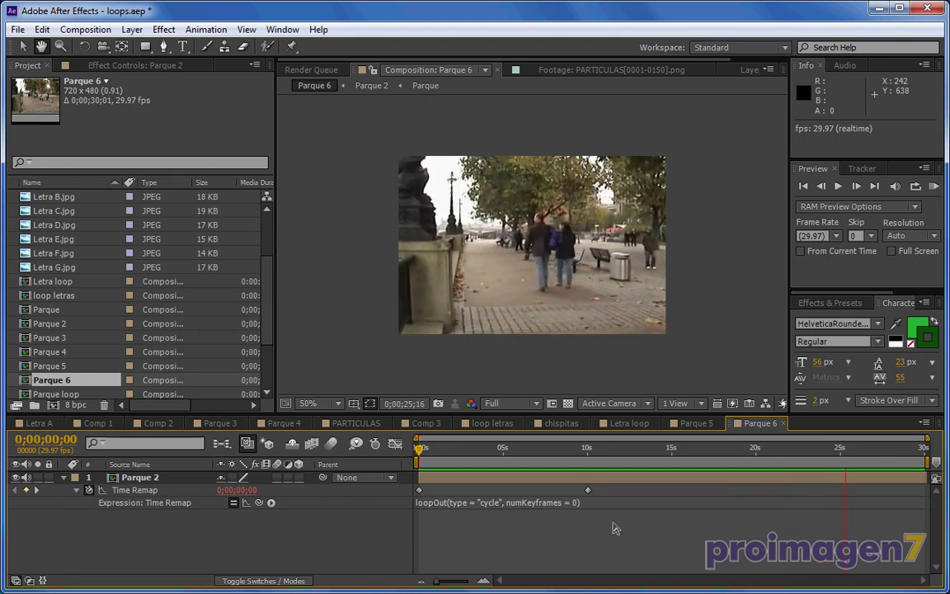
{"action": "left_click", "coordinate": [614, 539]}
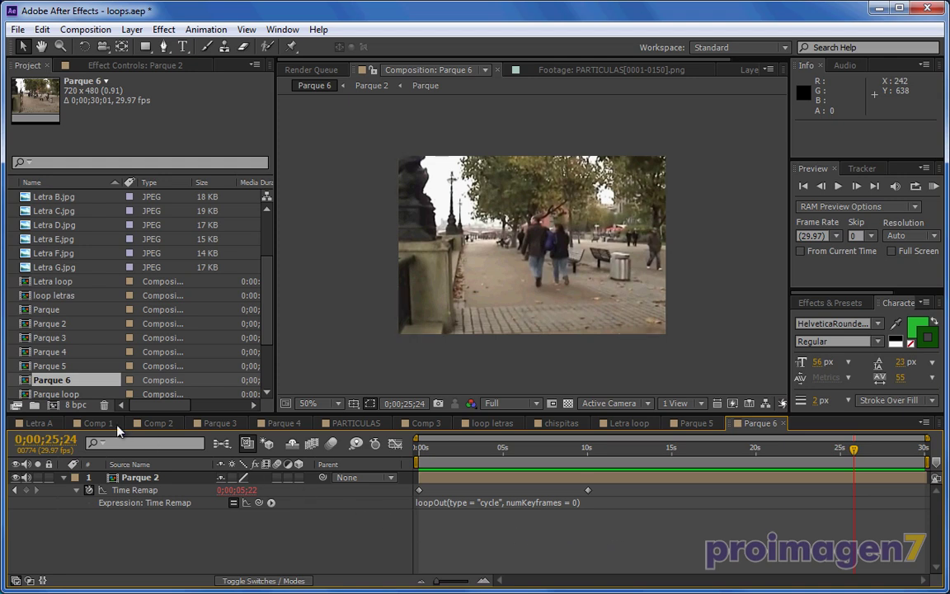
Step: Open PARTICULAS[0001-0150].png in the Footage panel, scrub its frames, then return to the PARTICULAS comp
{"action": "right_click", "coordinate": [29, 381]}
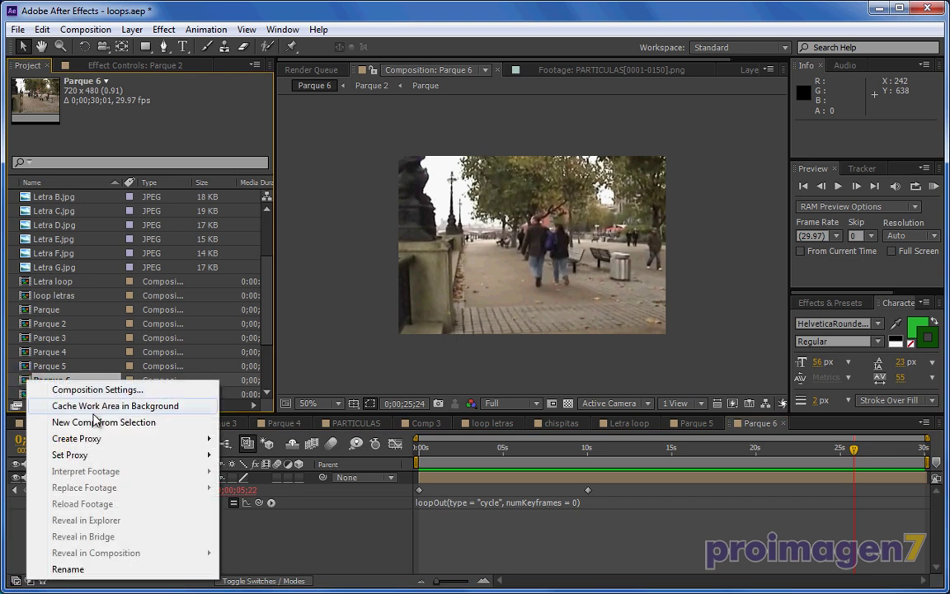
{"action": "left_click", "coordinate": [360, 557]}
{"action": "left_click_drag", "start_coordinate": [268, 330], "coordinate": [272, 380]}
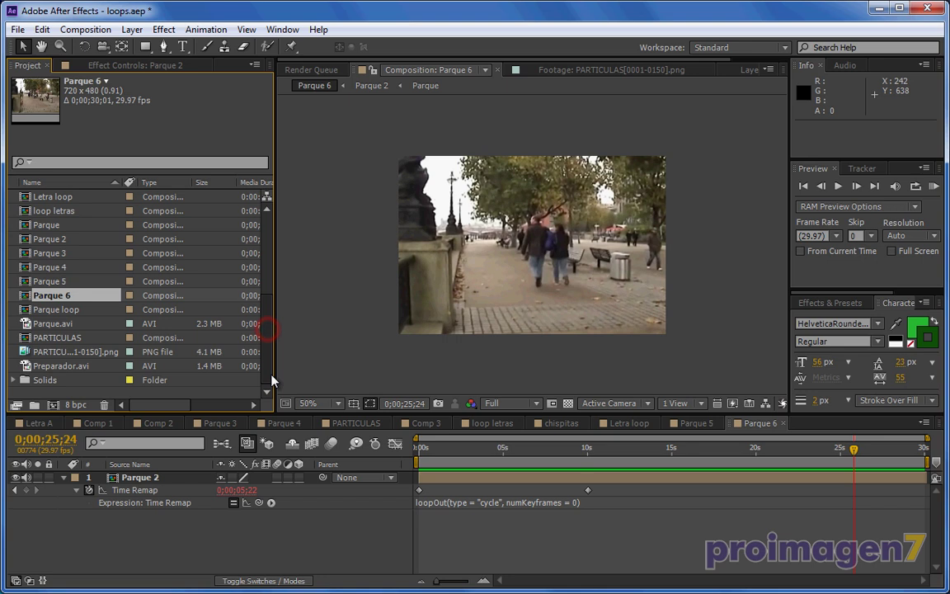
{"action": "left_click", "coordinate": [51, 353]}
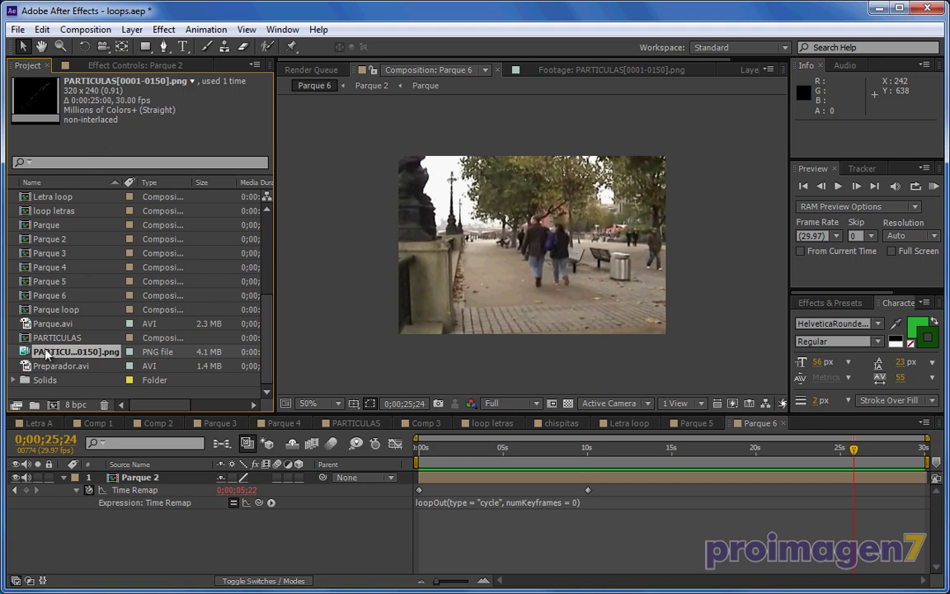
{"action": "double_click", "coordinate": [47, 353]}
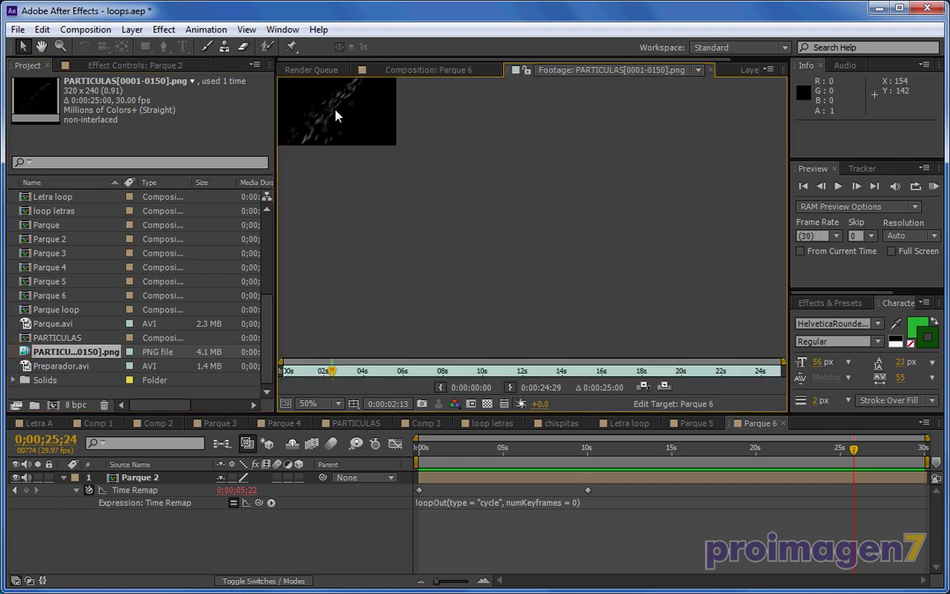
{"action": "left_click_drag", "start_coordinate": [390, 182], "coordinate": [564, 335]}
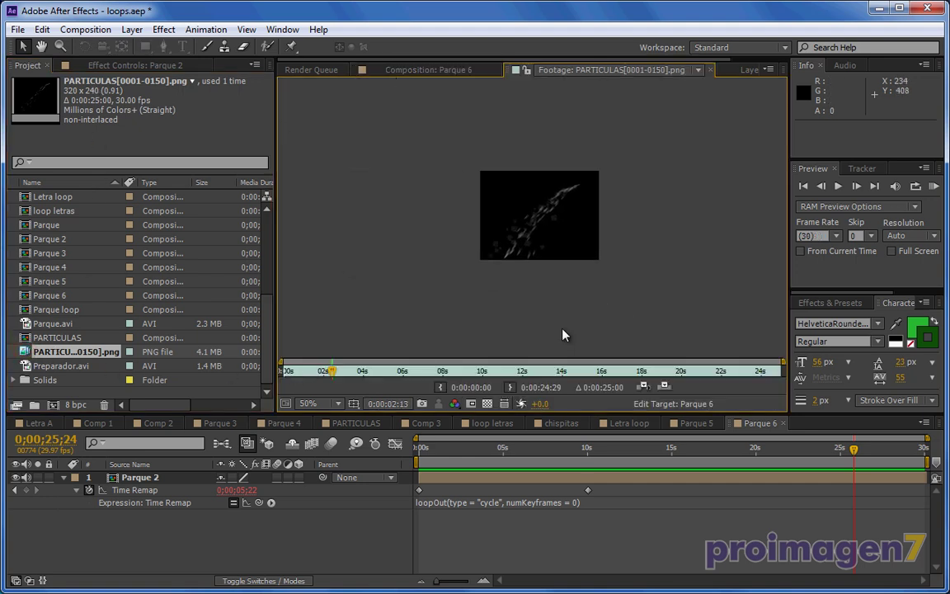
{"action": "mouse_move", "coordinate": [333, 370]}
{"action": "left_mouse_down"}
{"action": "mouse_move", "coordinate": [521, 371]}
{"action": "mouse_move", "coordinate": [246, 388]}
{"action": "left_mouse_up"}
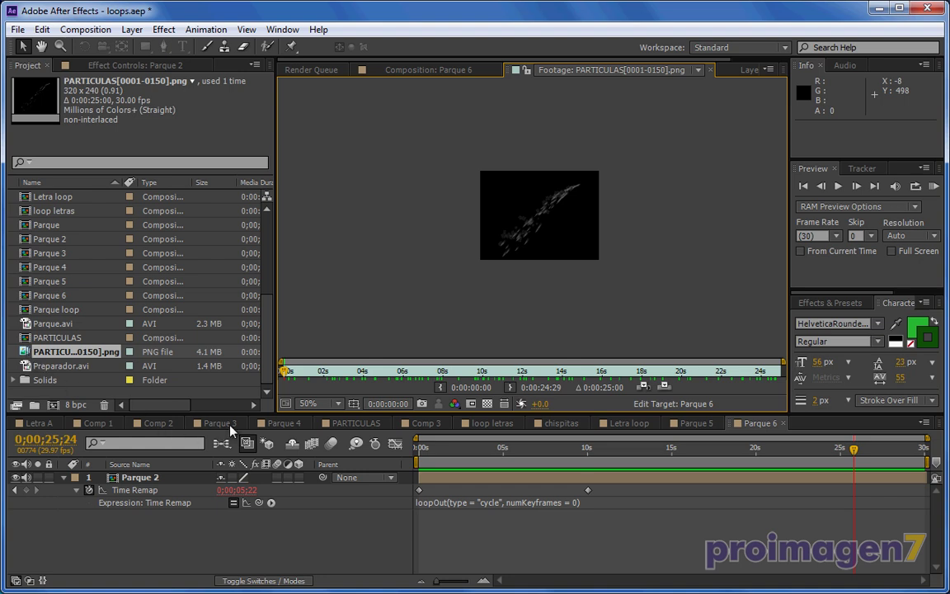
{"action": "left_click", "coordinate": [351, 423]}
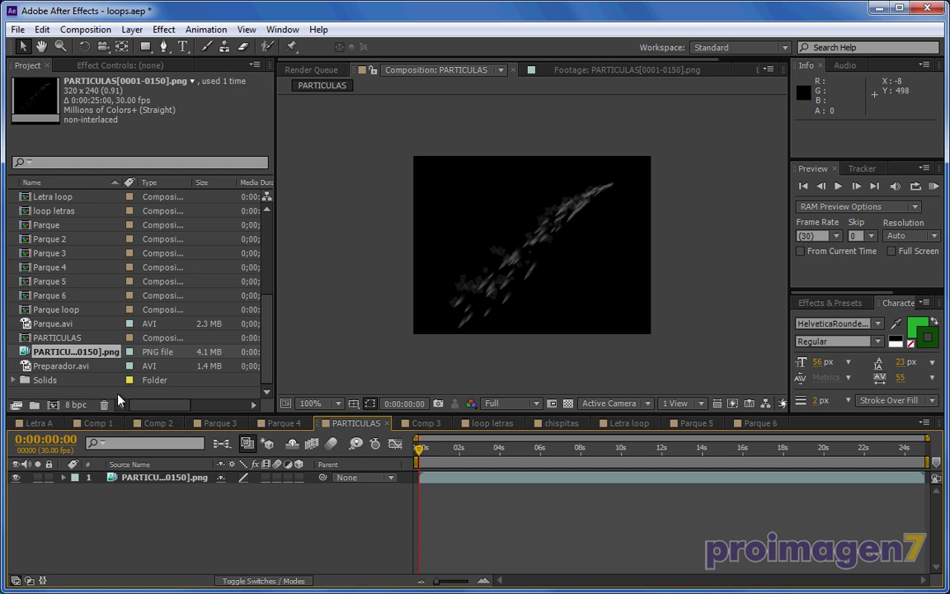
Step: Interpret the PARTICULAS[0001-0150].png footage to loop 10 times, stretching it from 5 to 50 seconds
{"action": "right_click", "coordinate": [31, 354]}
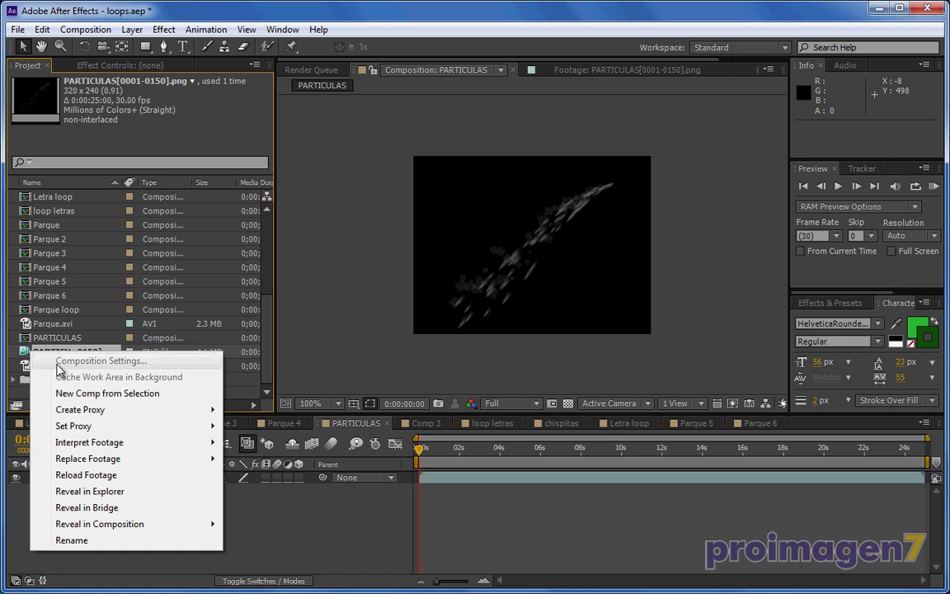
{"action": "mouse_move", "coordinate": [159, 449]}
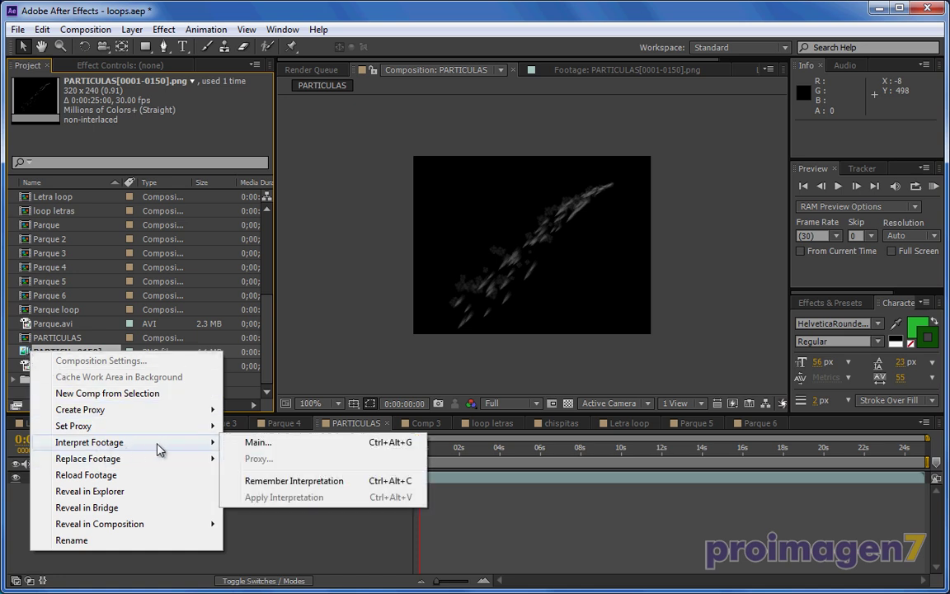
{"action": "left_click", "coordinate": [257, 443]}
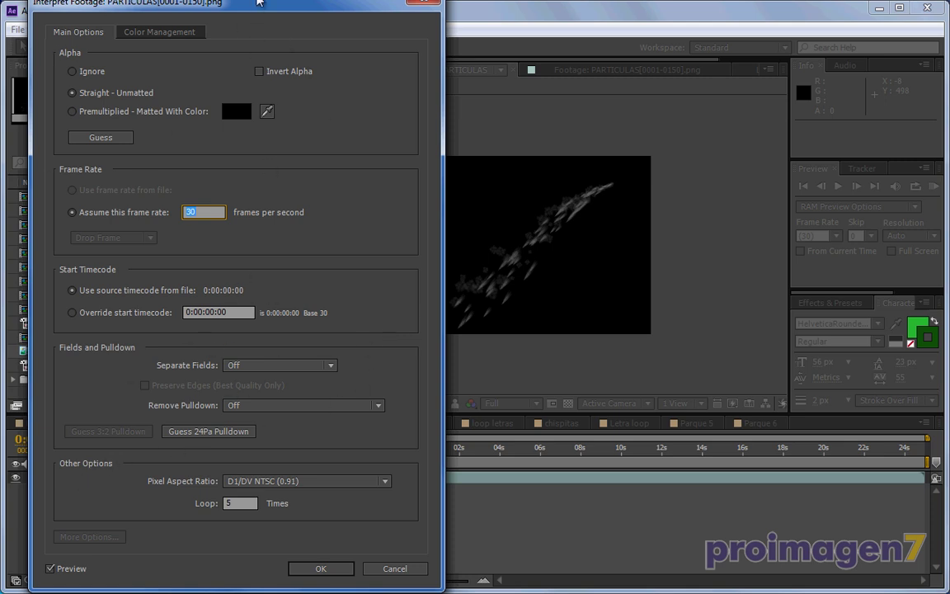
{"action": "mouse_move", "coordinate": [277, 9]}
{"action": "left_mouse_down"}
{"action": "mouse_move", "coordinate": [328, 21]}
{"action": "mouse_move", "coordinate": [507, 19]}
{"action": "left_mouse_up"}
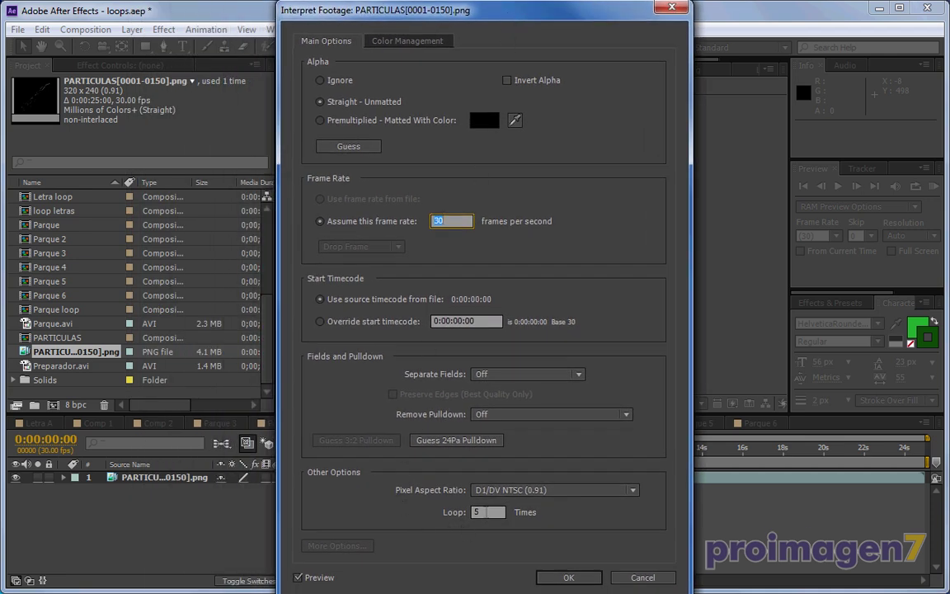
{"action": "key", "text": "Tab"}
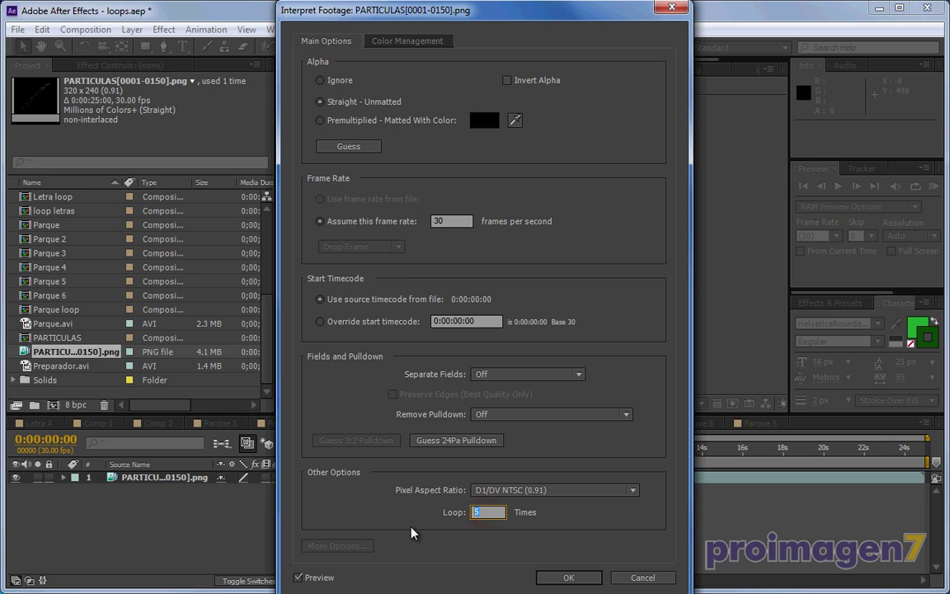
{"action": "type", "text": "10"}
{"action": "left_click", "coordinate": [568, 523]}
{"action": "left_click", "coordinate": [487, 512]}
{"action": "type", "text": "10"}
{"action": "left_click", "coordinate": [569, 577]}
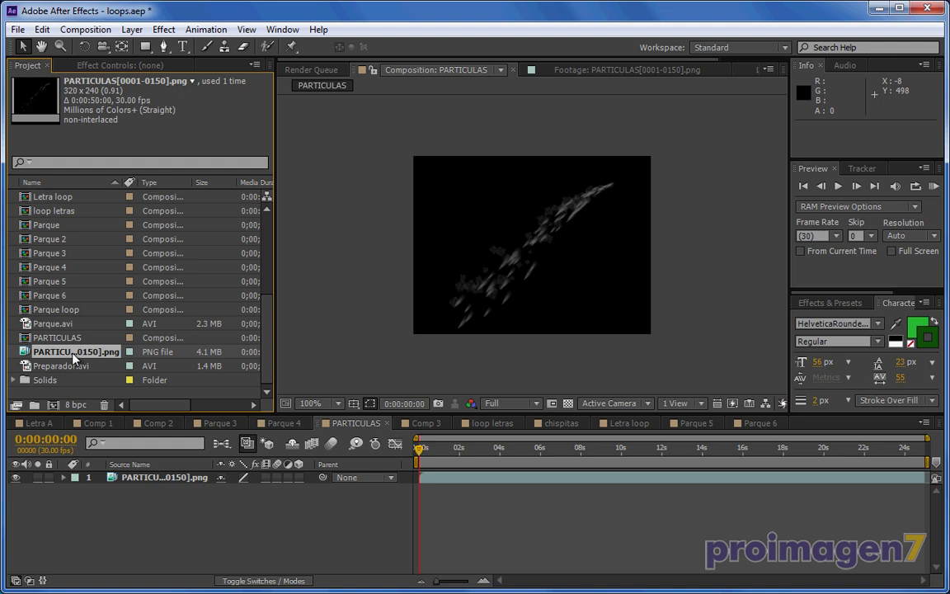
Step: Build the 50-second PARTICULAS 2 composition from the looped sequence and scrub past 5 seconds to check the loop
{"action": "left_click_drag", "start_coordinate": [74, 357], "coordinate": [52, 407]}
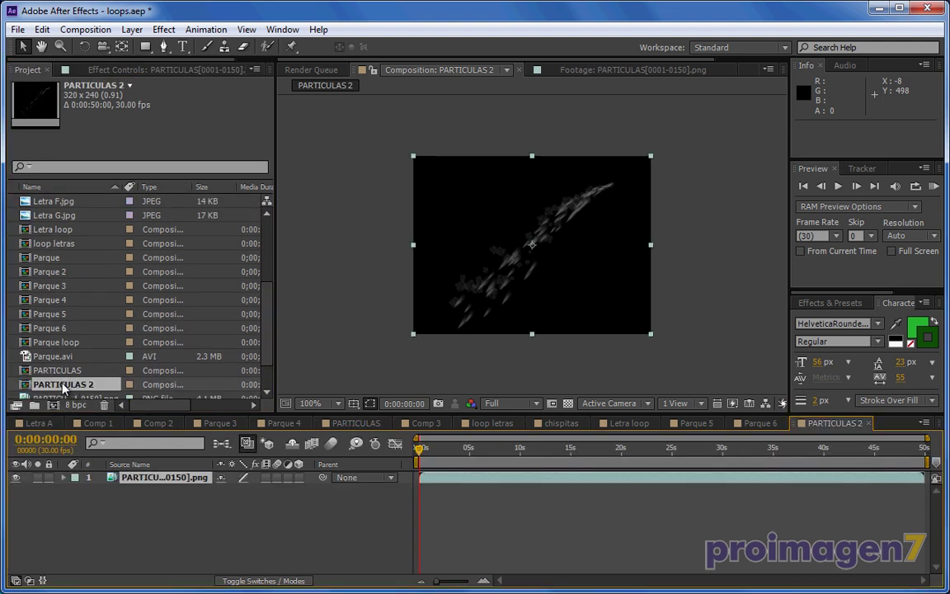
{"action": "left_click_drag", "start_coordinate": [419, 449], "coordinate": [471, 458]}
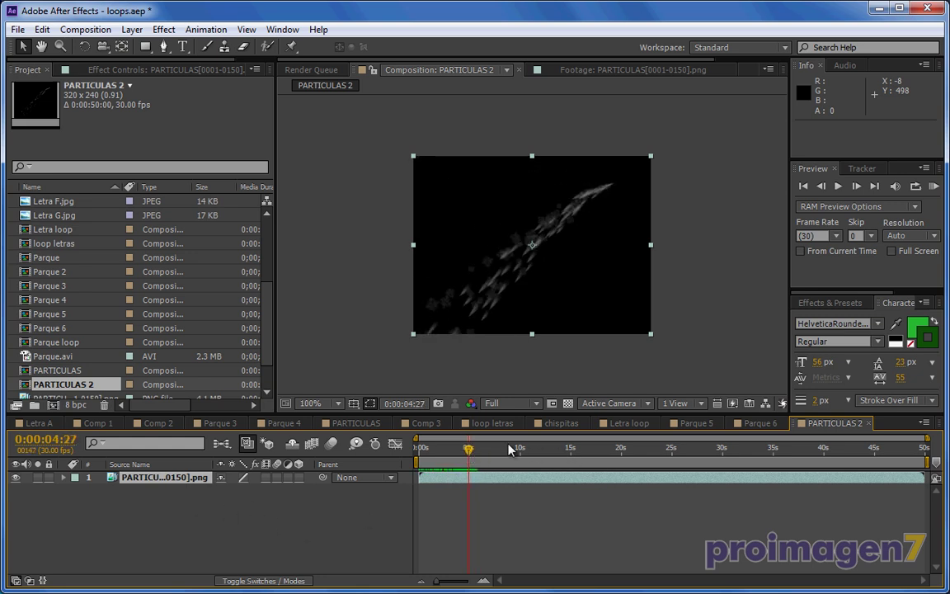
{"action": "left_click_drag", "start_coordinate": [469, 449], "coordinate": [472, 452]}
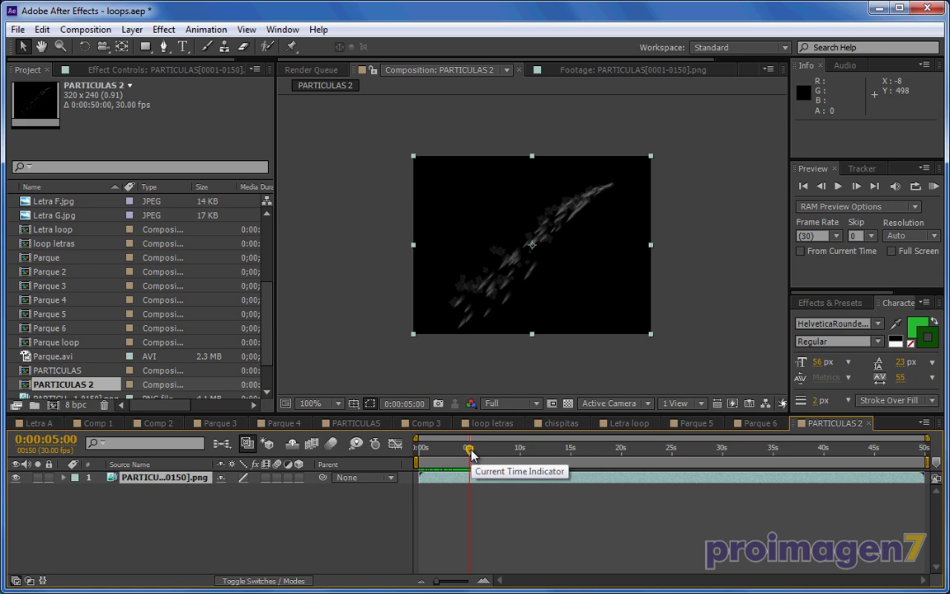
{"action": "mouse_move", "coordinate": [472, 453]}
{"action": "left_mouse_down"}
{"action": "mouse_move", "coordinate": [920, 461]}
{"action": "mouse_move", "coordinate": [369, 466]}
{"action": "left_mouse_up"}
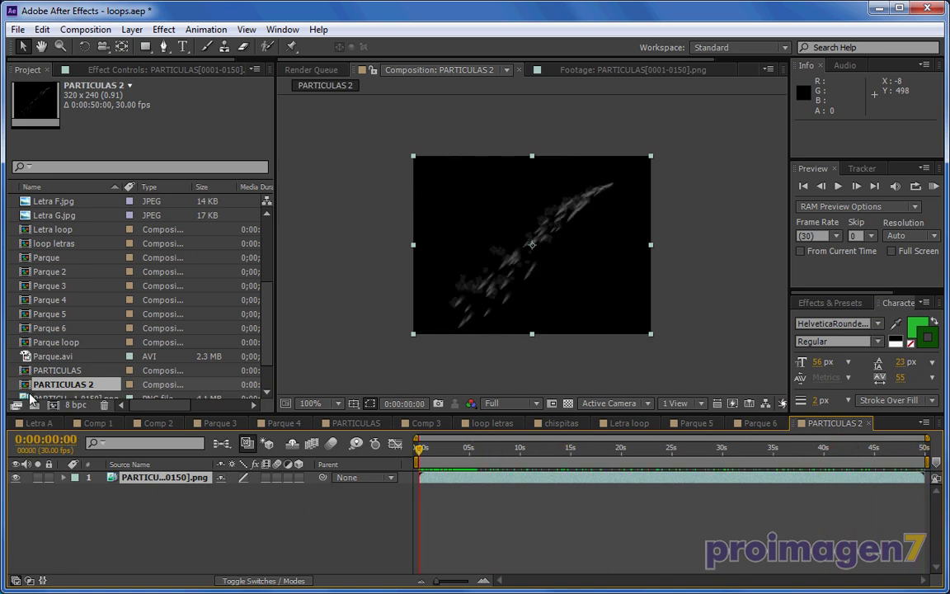
{"action": "left_click", "coordinate": [265, 353]}
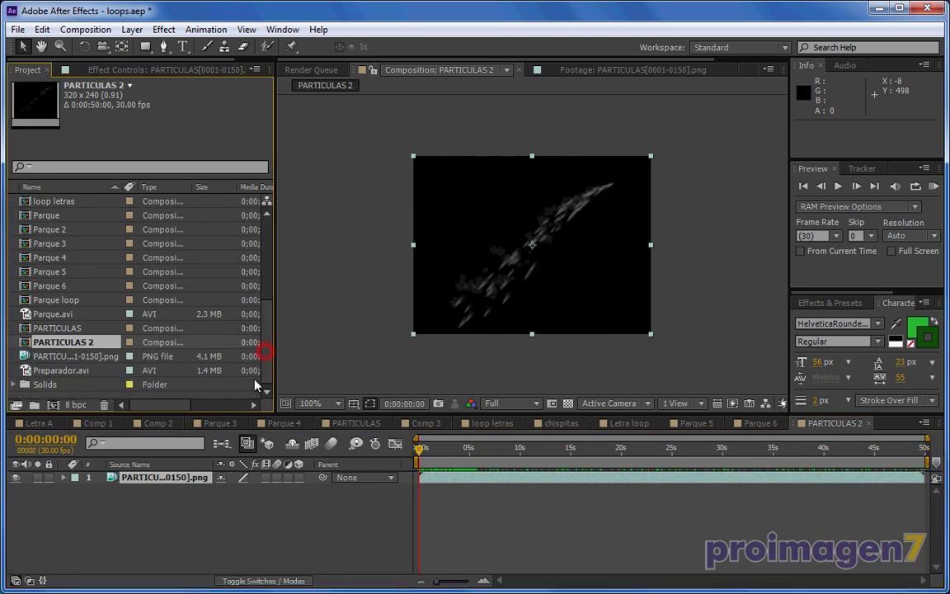
Step: Lower the PARTICULAS sequence's Interpret Footage loop count so it lasts 10 seconds
{"action": "right_click", "coordinate": [29, 356]}
{"action": "mouse_move", "coordinate": [90, 447]}
{"action": "left_click", "coordinate": [249, 448]}
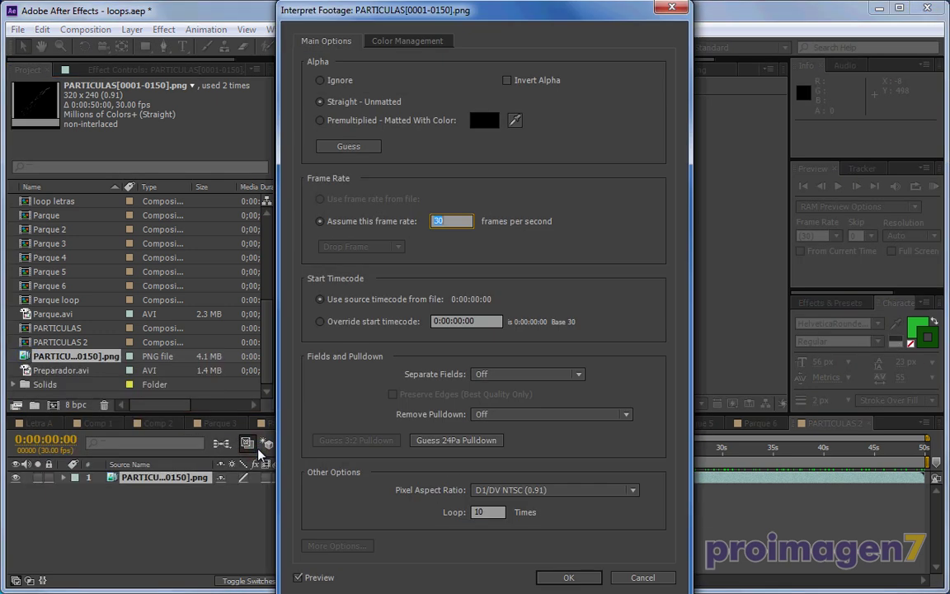
{"action": "left_click", "coordinate": [492, 511]}
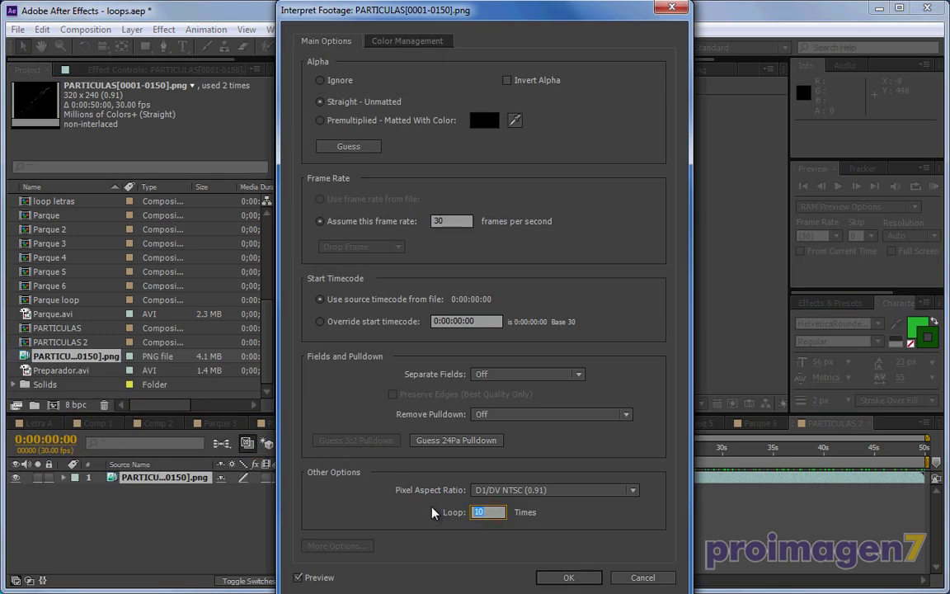
{"action": "type", "text": "2"}
{"action": "left_click", "coordinate": [566, 579]}
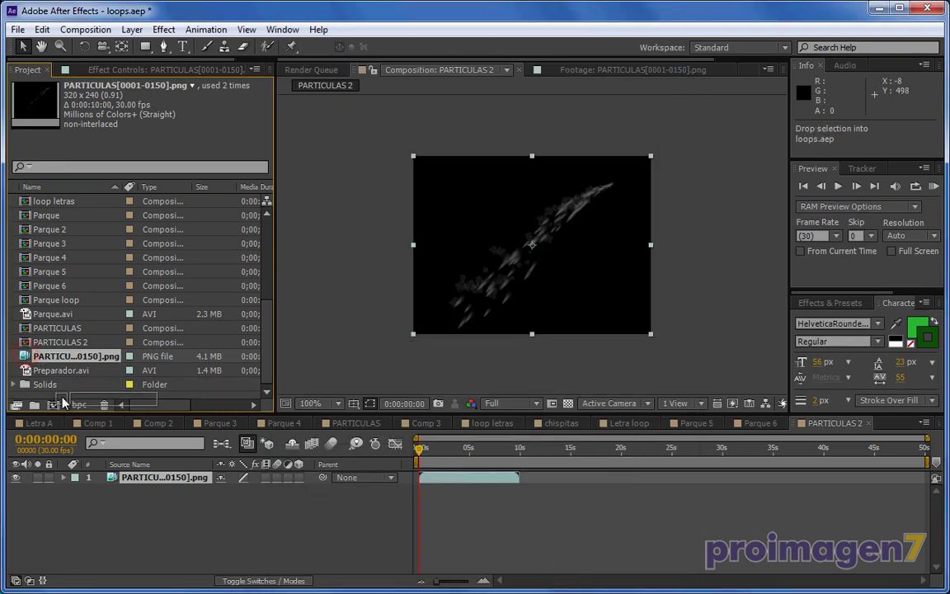
Step: Create the 10-second PARTICULAS 3 composition from the sequence and scrub to around 5 seconds
{"action": "left_click_drag", "start_coordinate": [25, 355], "coordinate": [52, 404]}
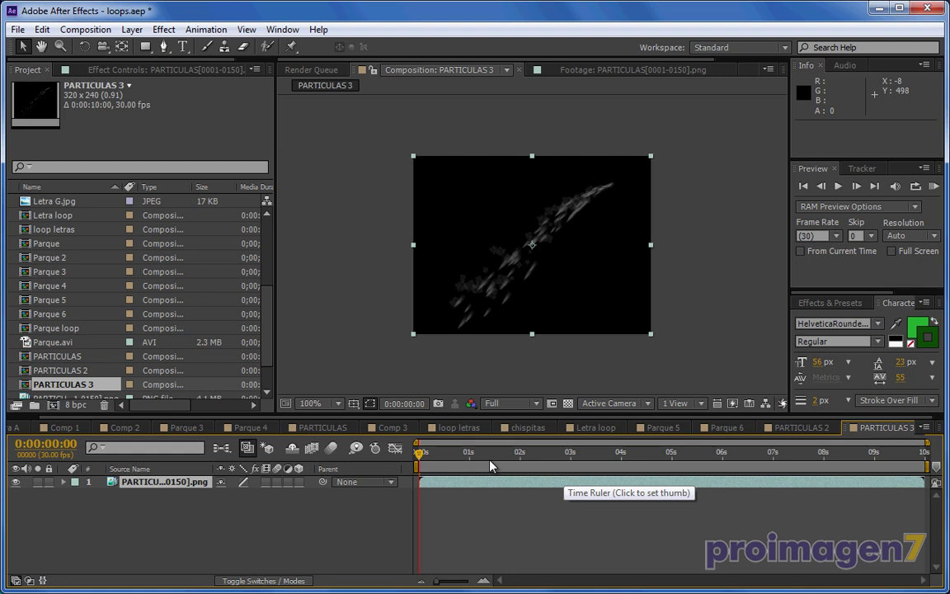
{"action": "mouse_move", "coordinate": [420, 453]}
{"action": "left_mouse_down"}
{"action": "mouse_move", "coordinate": [694, 468]}
{"action": "mouse_move", "coordinate": [412, 461]}
{"action": "left_mouse_up"}
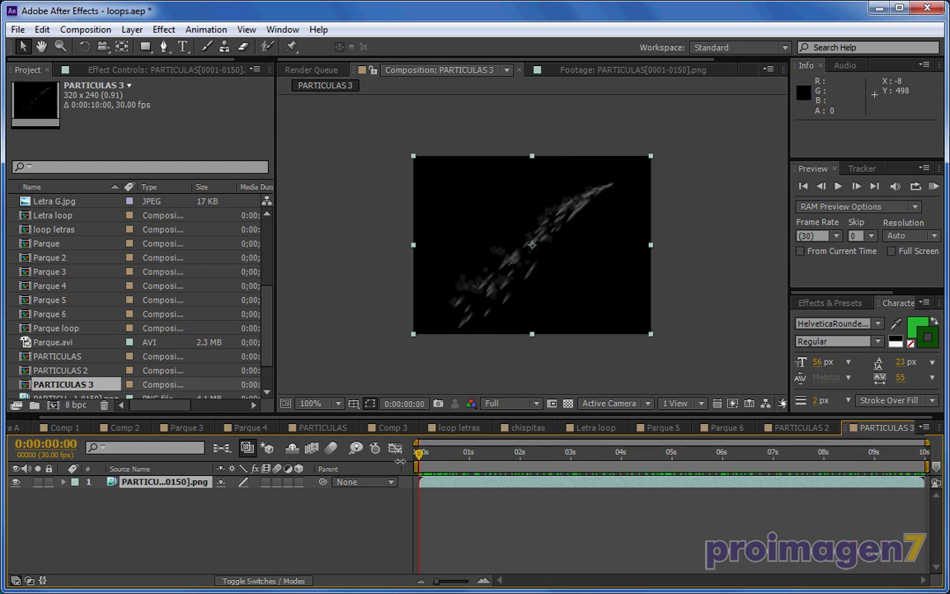
{"action": "mouse_move", "coordinate": [419, 453]}
{"action": "left_mouse_down"}
{"action": "mouse_move", "coordinate": [807, 467]}
{"action": "mouse_move", "coordinate": [392, 460]}
{"action": "left_mouse_up"}
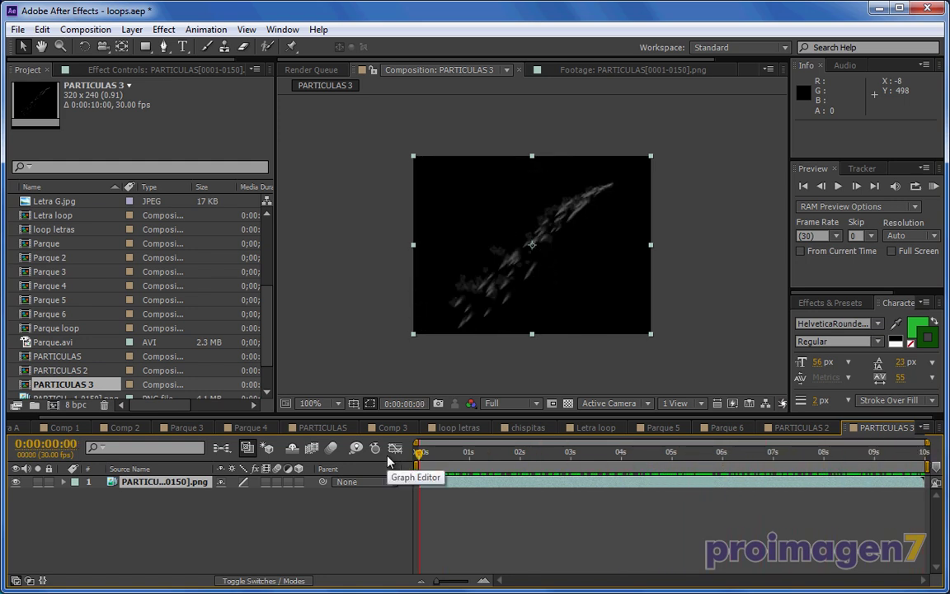
{"action": "left_click", "coordinate": [568, 402]}
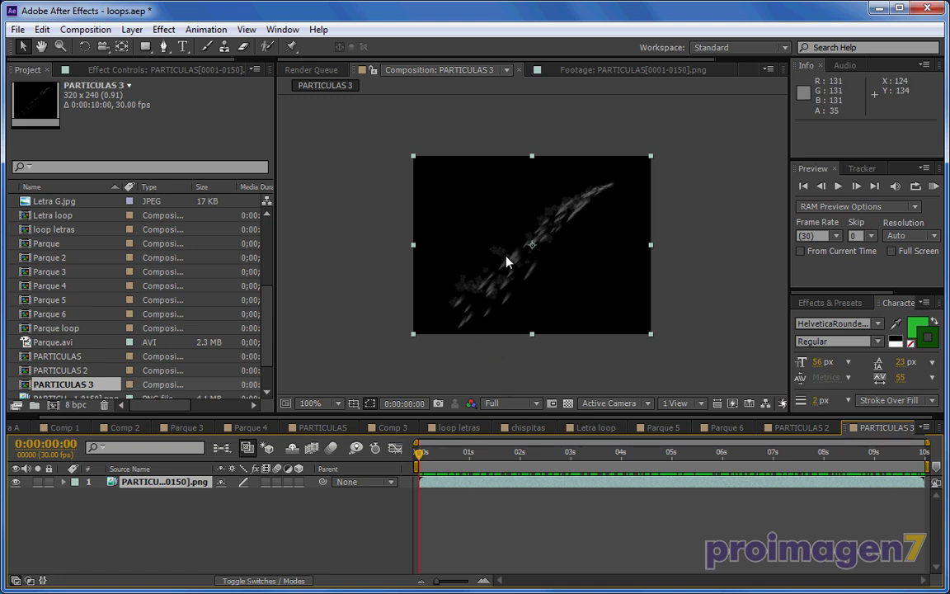
Step: Flip through Comp 3, loop letras (played back), chispitas and Letra loop, then return to PARTICULAS 3
{"action": "left_click", "coordinate": [395, 429]}
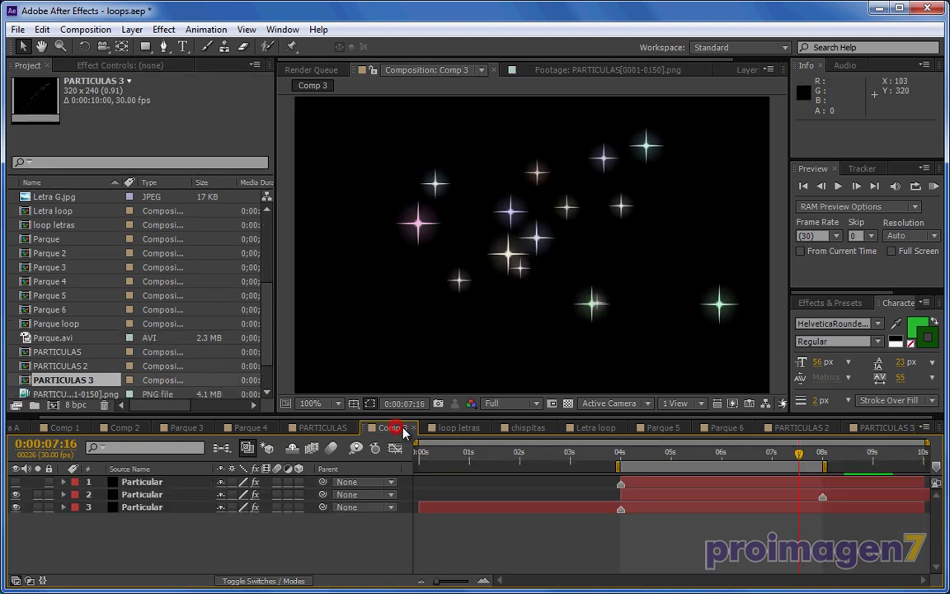
{"action": "left_click", "coordinate": [450, 428]}
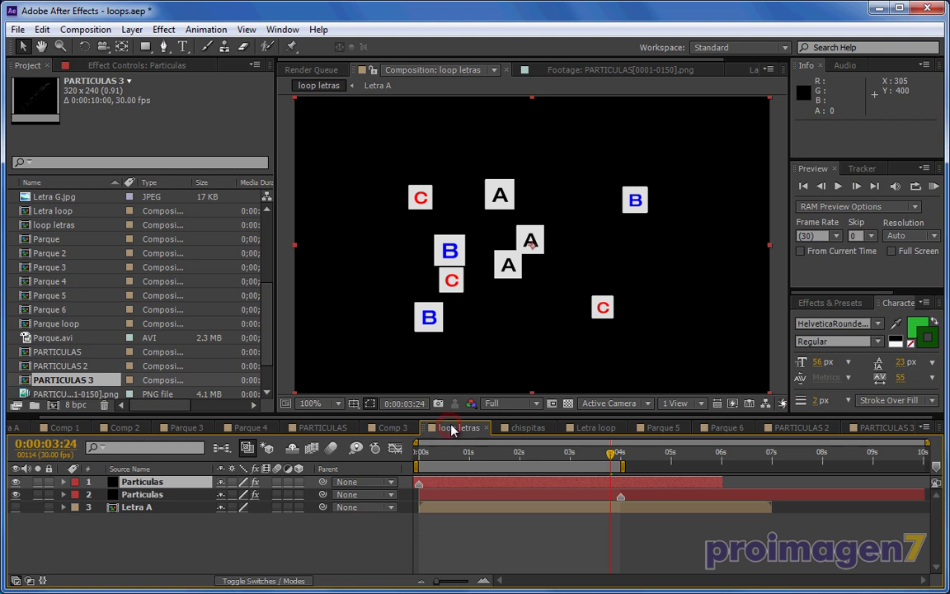
{"action": "key", "text": "space"}
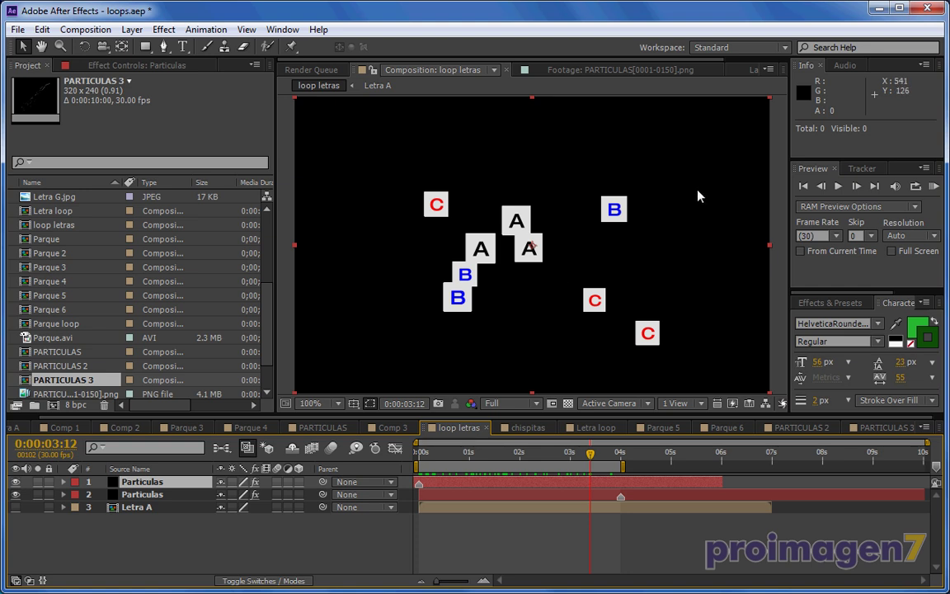
{"action": "left_click", "coordinate": [526, 427]}
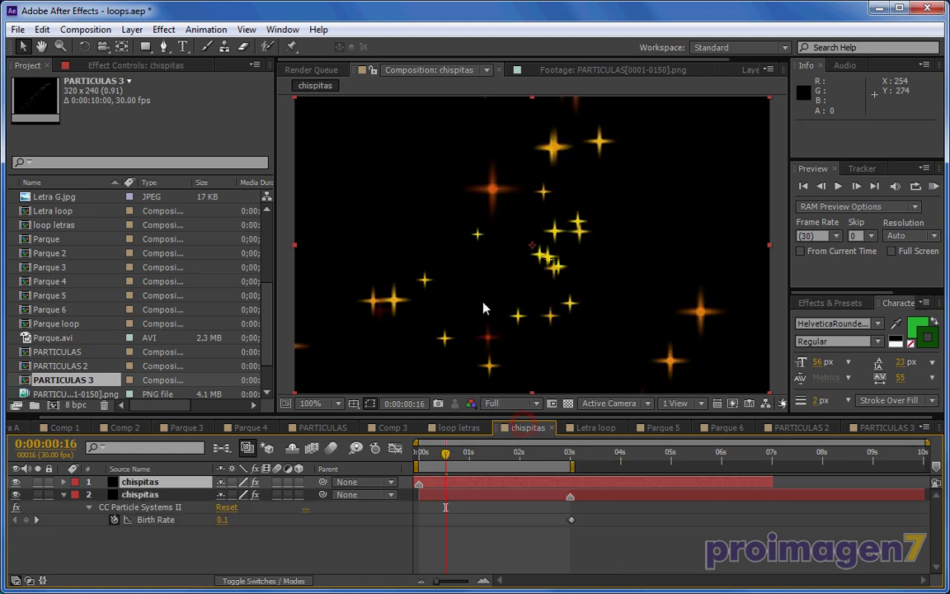
{"action": "left_click", "coordinate": [595, 427]}
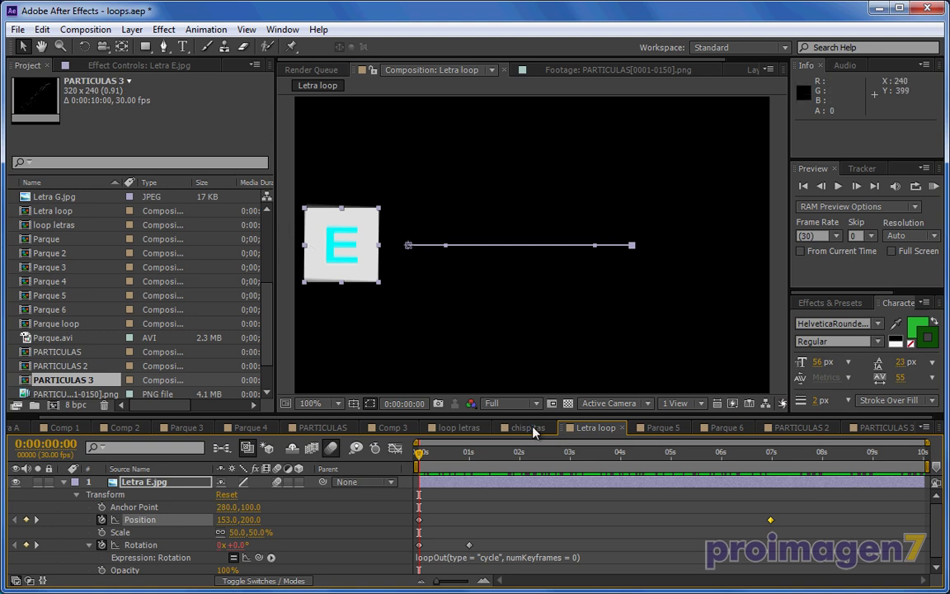
{"action": "left_click", "coordinate": [459, 427]}
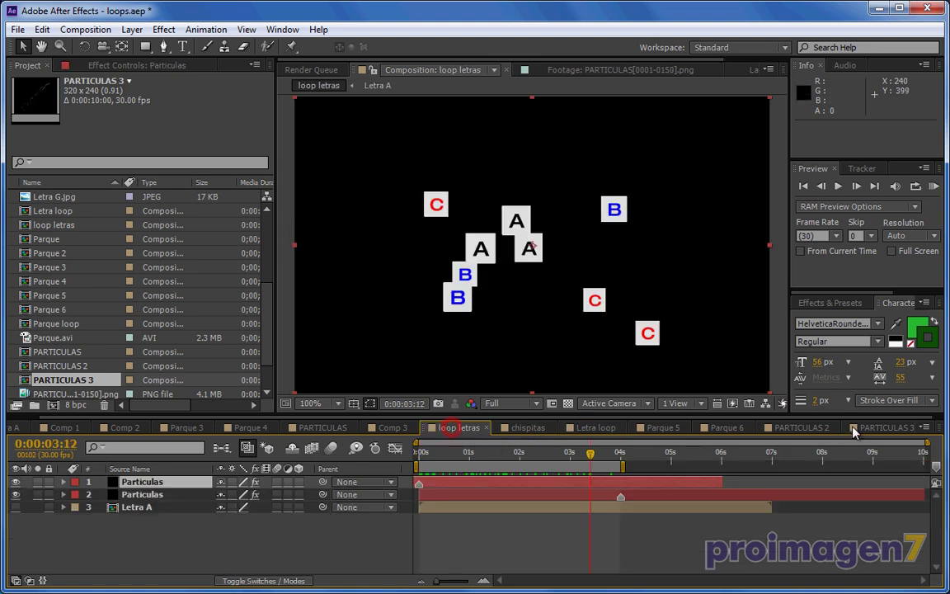
{"action": "left_click", "coordinate": [881, 427]}
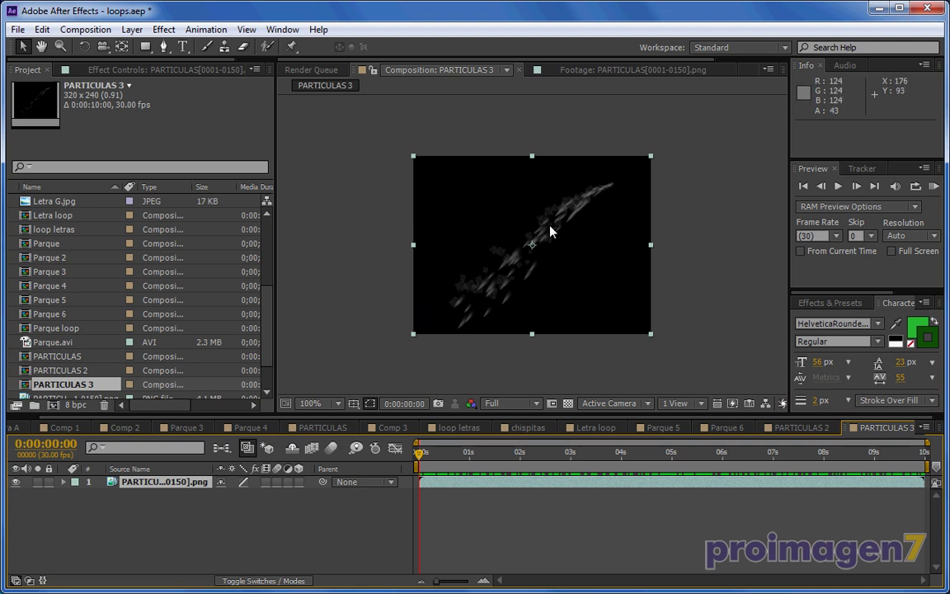
Step: Scrub PARTICULAS 3 back and forth across the 5-second loop point to check the particle loop
{"action": "mouse_move", "coordinate": [506, 451]}
{"action": "left_mouse_down"}
{"action": "mouse_move", "coordinate": [488, 456]}
{"action": "mouse_move", "coordinate": [535, 454]}
{"action": "left_mouse_up"}
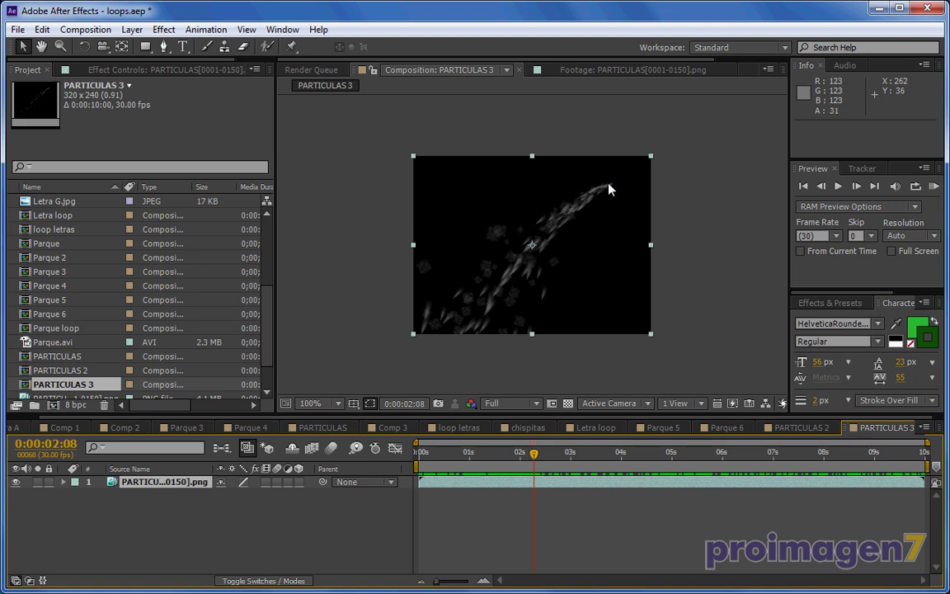
{"action": "left_click_drag", "start_coordinate": [533, 452], "coordinate": [711, 452]}
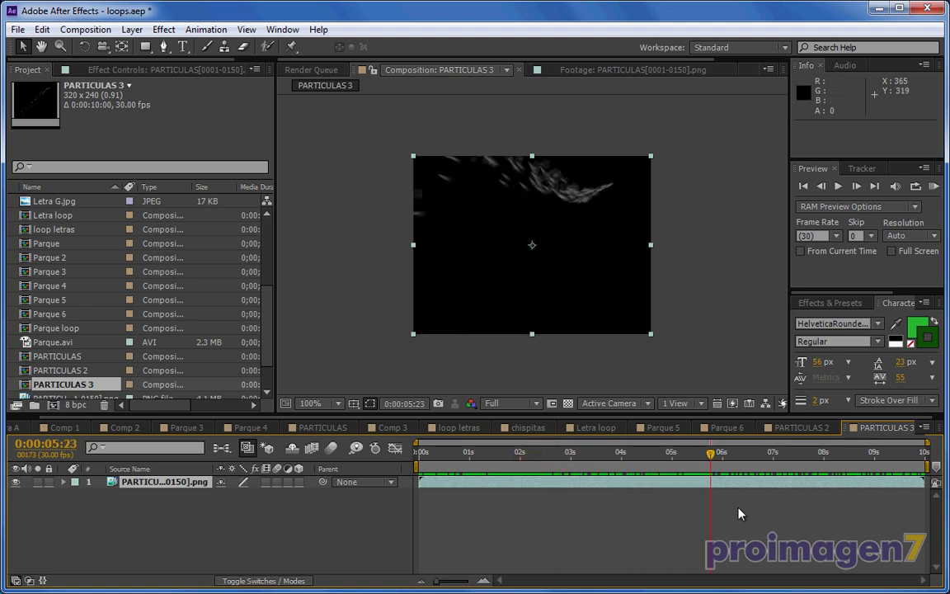
{"action": "mouse_move", "coordinate": [710, 459]}
{"action": "left_mouse_down"}
{"action": "mouse_move", "coordinate": [825, 451]}
{"action": "mouse_move", "coordinate": [549, 454]}
{"action": "left_mouse_up"}
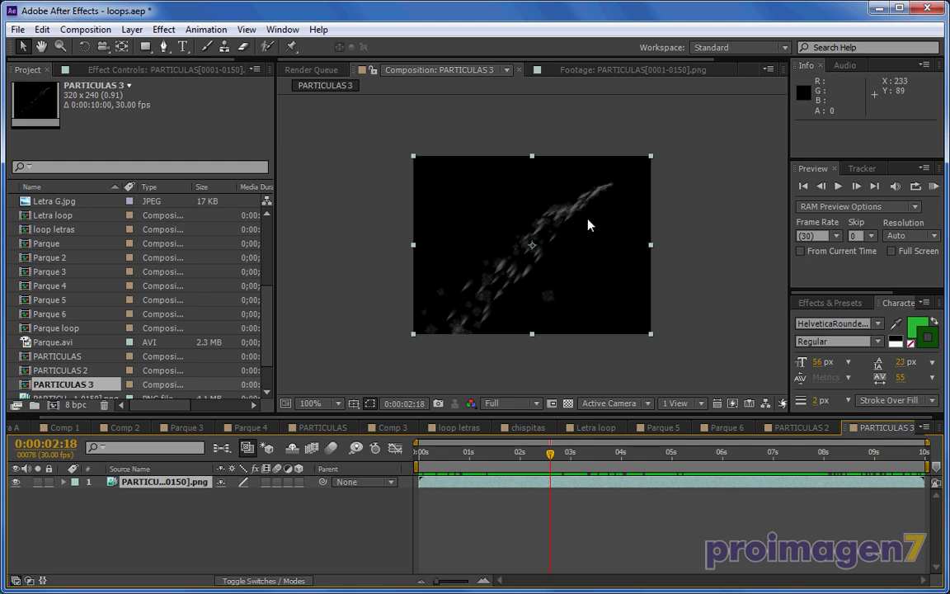
{"action": "left_click_drag", "start_coordinate": [550, 453], "coordinate": [647, 460]}
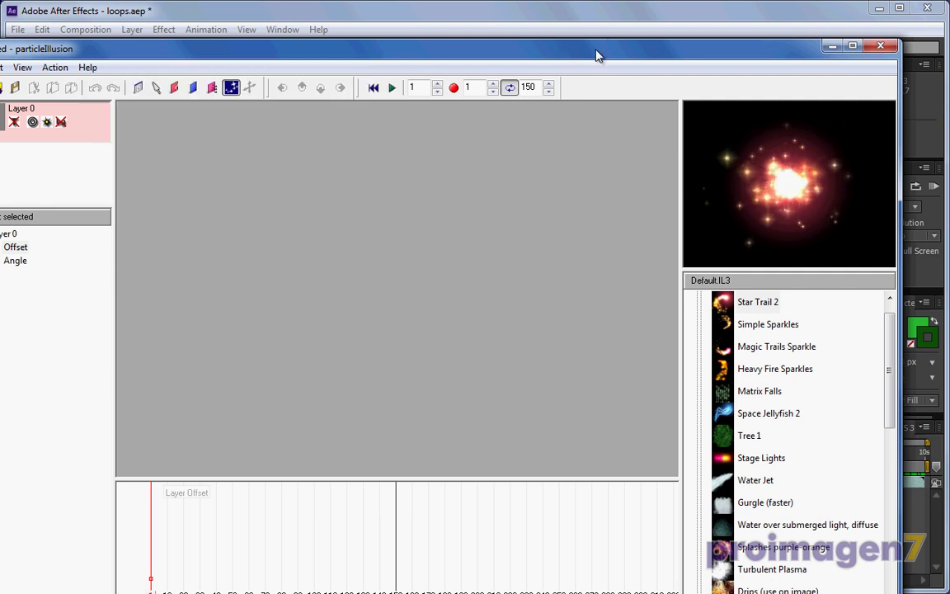
Step: Resize the particleIllusion window and drag the preview emitter to test its sparkle trail
{"action": "double_click", "coordinate": [596, 47]}
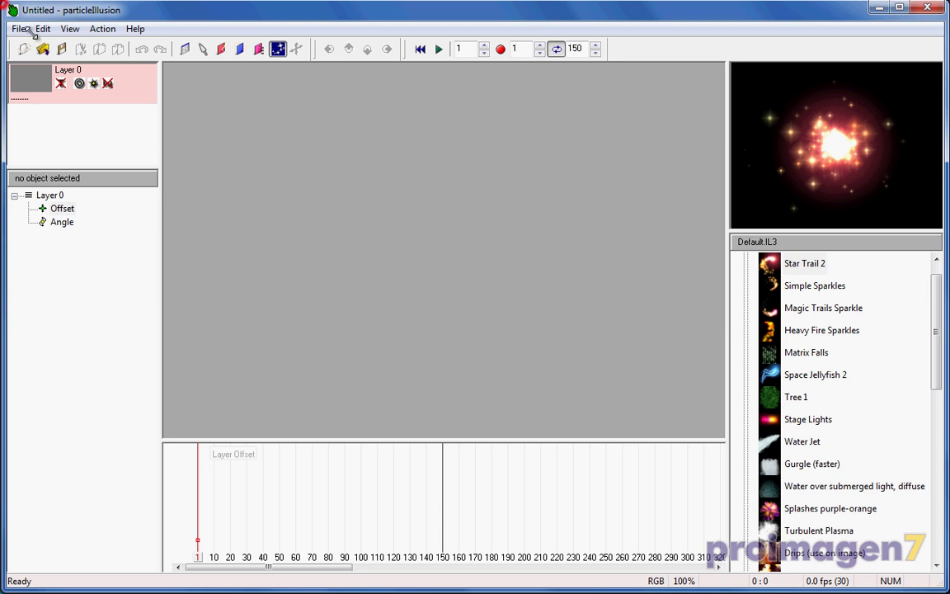
{"action": "left_click_drag", "start_coordinate": [4, 5], "coordinate": [26, 28]}
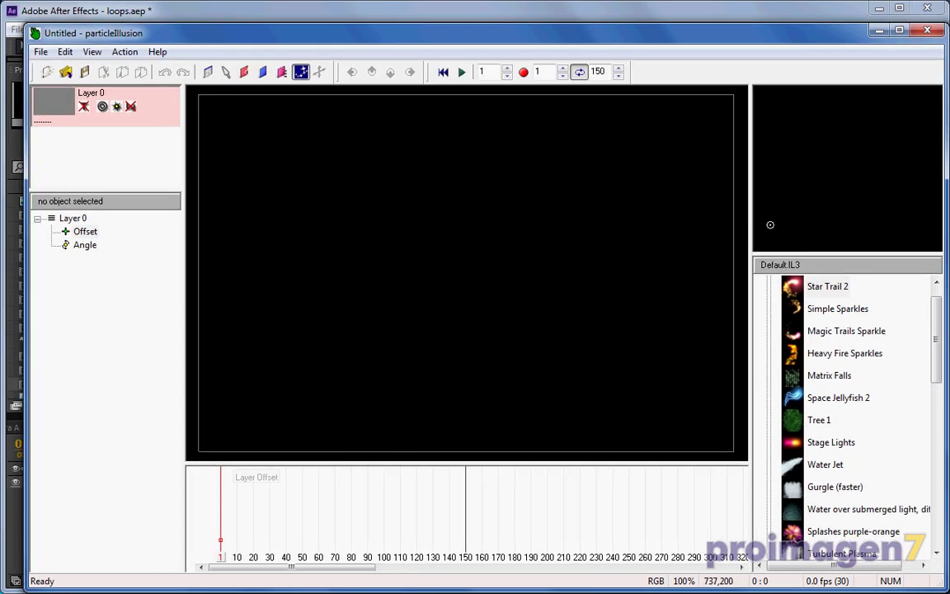
{"action": "mouse_move", "coordinate": [838, 230]}
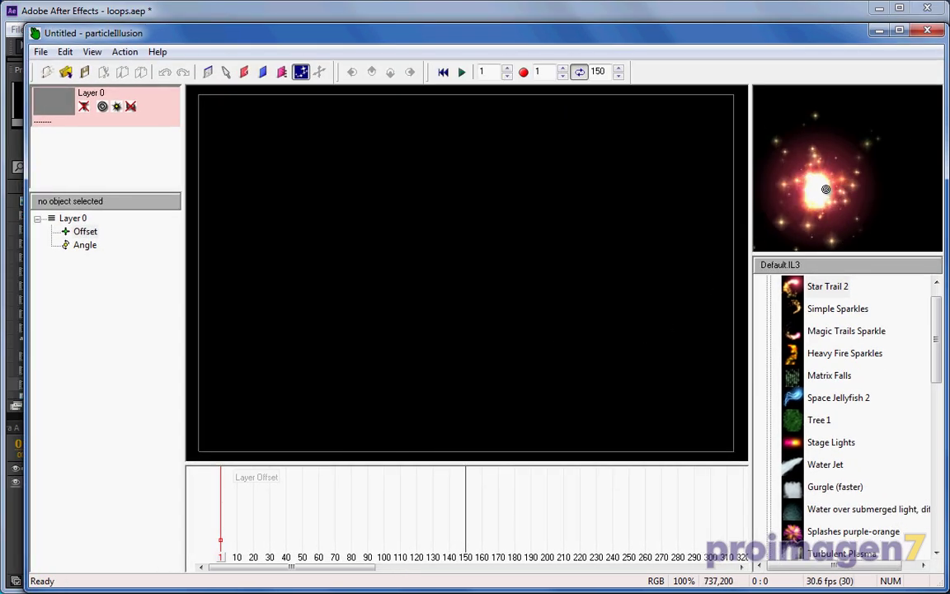
{"action": "left_click", "coordinate": [882, 144]}
{"action": "left_click_drag", "start_coordinate": [883, 144], "coordinate": [811, 197]}
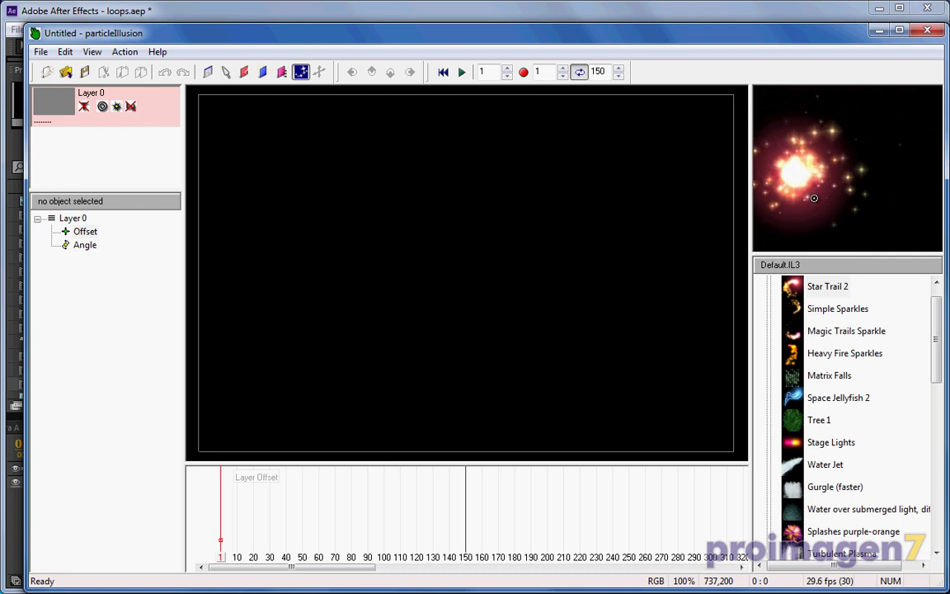
{"action": "left_click", "coordinate": [852, 163]}
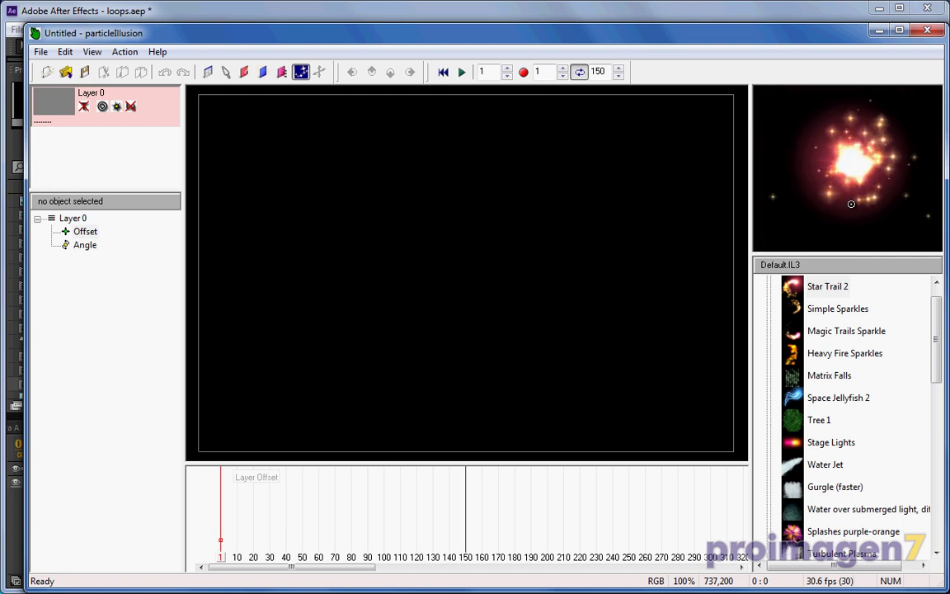
{"action": "left_click", "coordinate": [856, 162]}
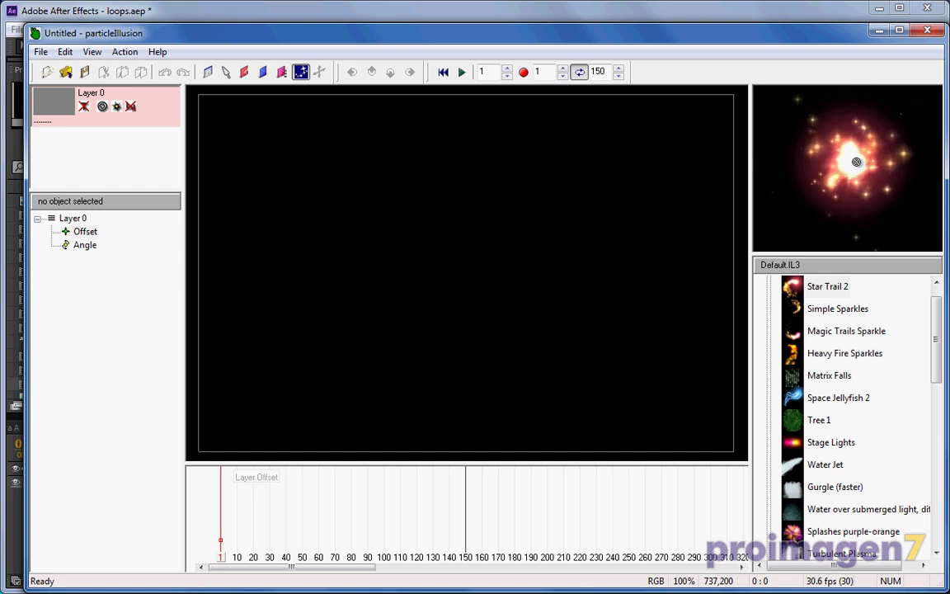
Step: Preview Simple Sparkles, Matrix Falls and Space Jellyfish 2, then pick and reshape the Water Jet emitter
{"action": "left_click", "coordinate": [839, 319]}
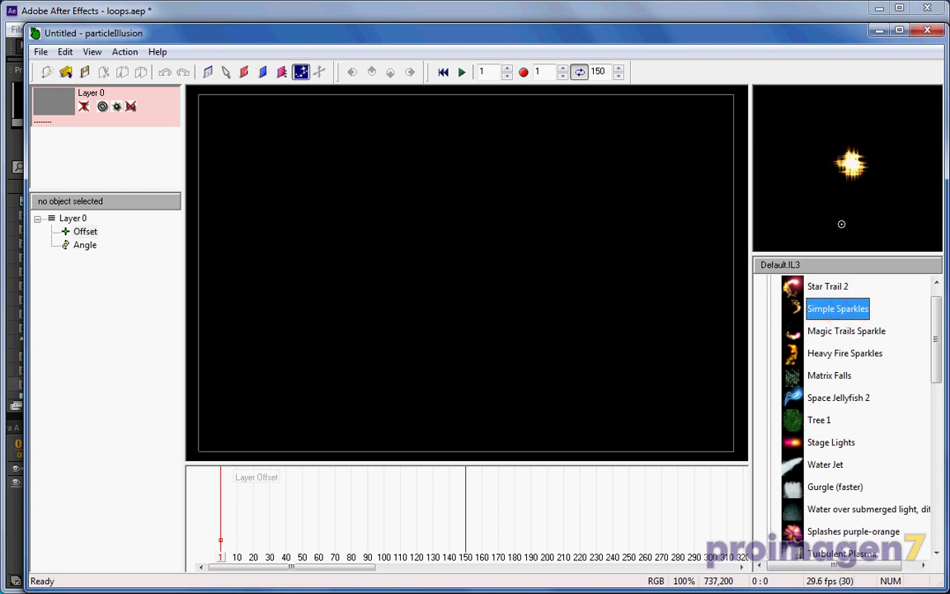
{"action": "left_click", "coordinate": [828, 376]}
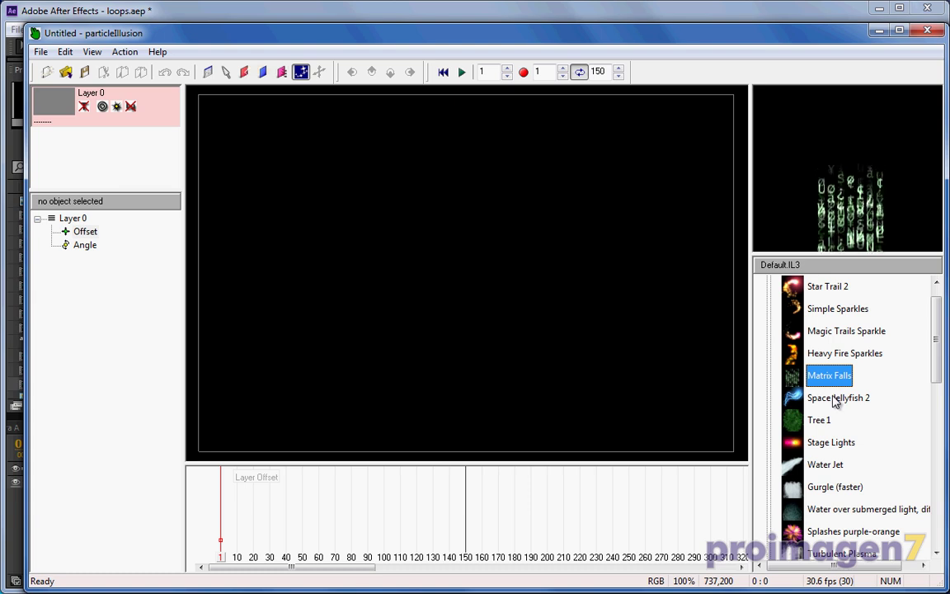
{"action": "left_click", "coordinate": [835, 399]}
{"action": "left_click", "coordinate": [869, 138]}
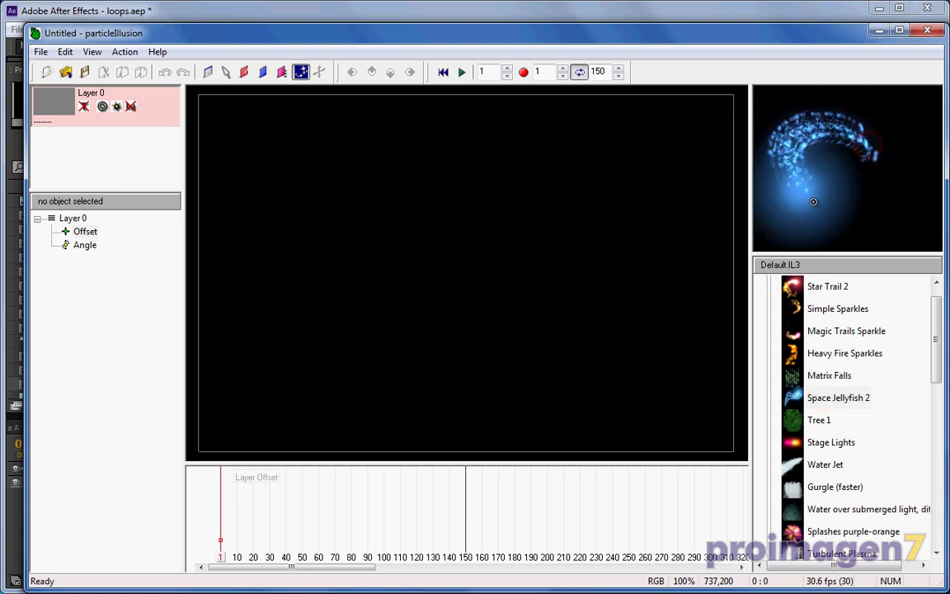
{"action": "left_click", "coordinate": [824, 464]}
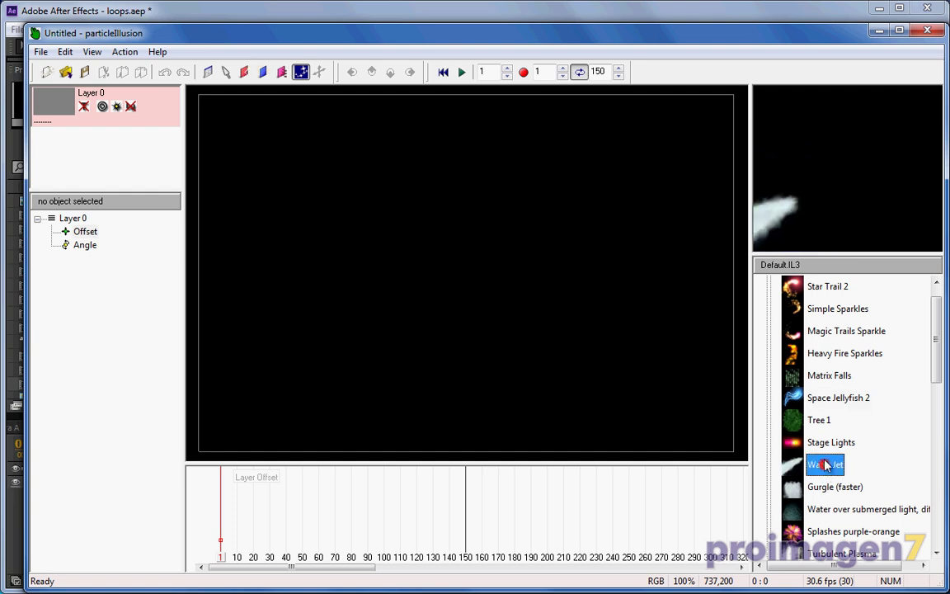
{"action": "left_click", "coordinate": [838, 181]}
{"action": "mouse_move", "coordinate": [855, 111]}
{"action": "left_mouse_down"}
{"action": "mouse_move", "coordinate": [882, 203]}
{"action": "mouse_move", "coordinate": [854, 157]}
{"action": "left_mouse_up"}
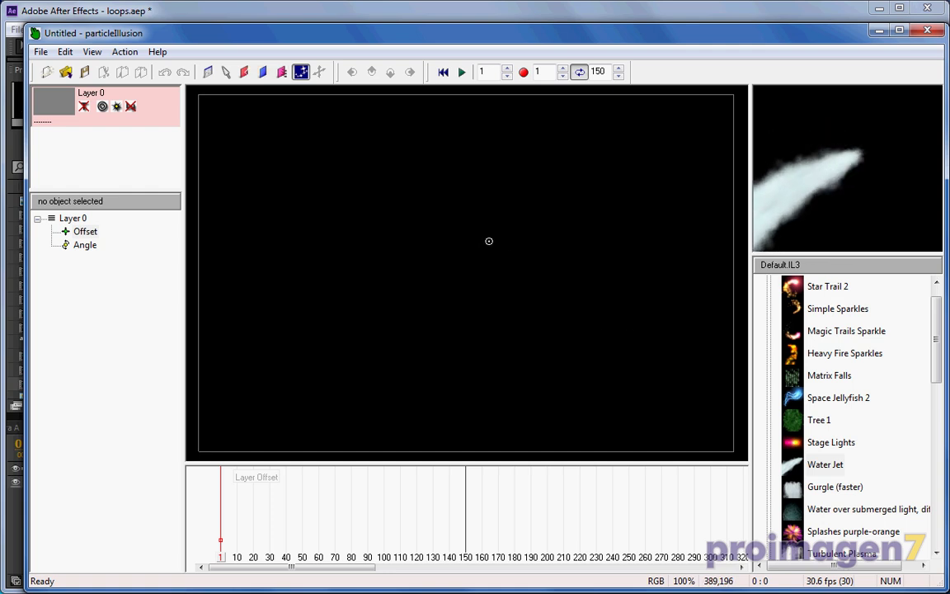
Step: Place a Water Jet emitter on the stage and keyframe its life to drop to 0 after frame 70
{"action": "left_click", "coordinate": [489, 241]}
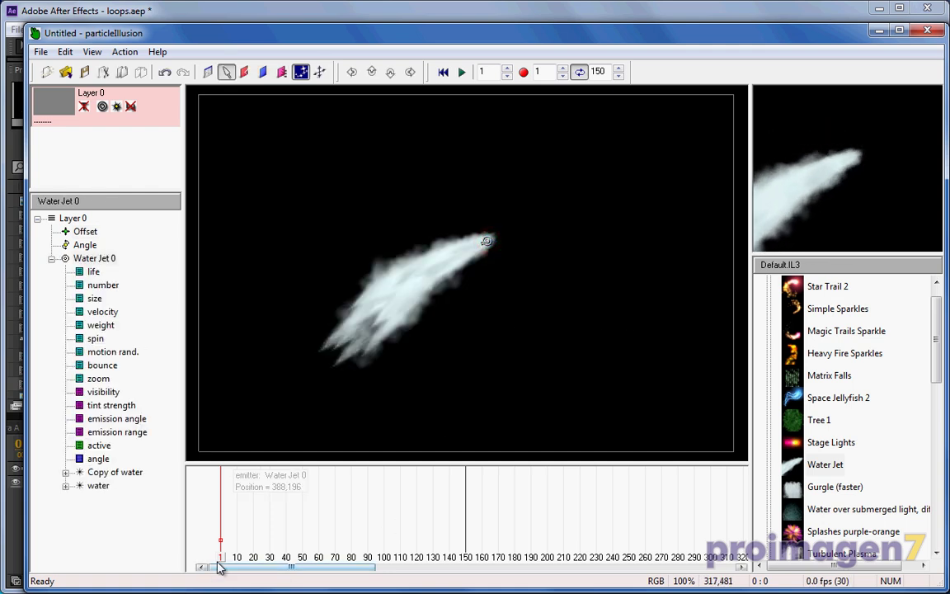
{"action": "mouse_move", "coordinate": [258, 563]}
{"action": "left_mouse_down"}
{"action": "mouse_move", "coordinate": [371, 562]}
{"action": "mouse_move", "coordinate": [336, 570]}
{"action": "mouse_move", "coordinate": [335, 562]}
{"action": "left_mouse_up"}
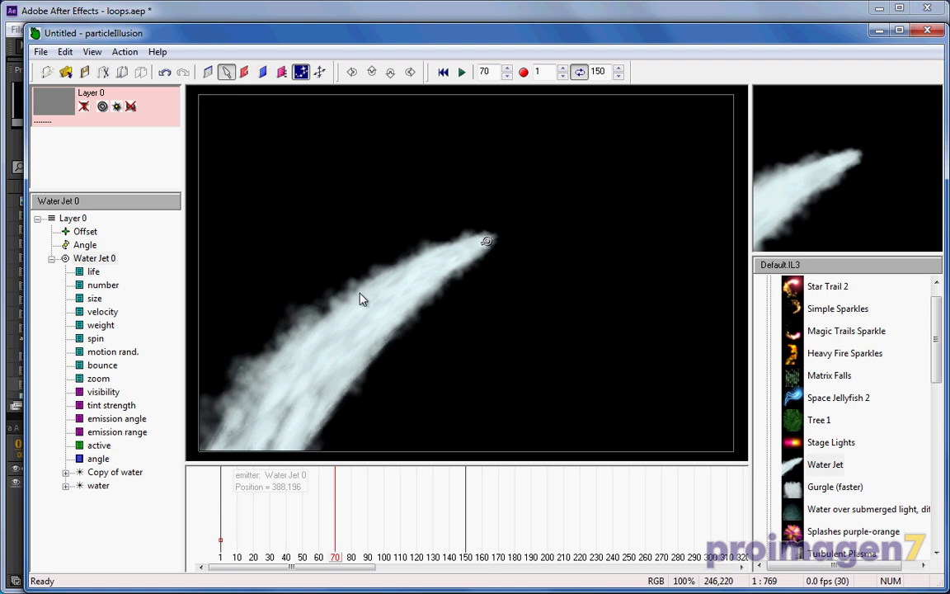
{"action": "left_click", "coordinate": [87, 272]}
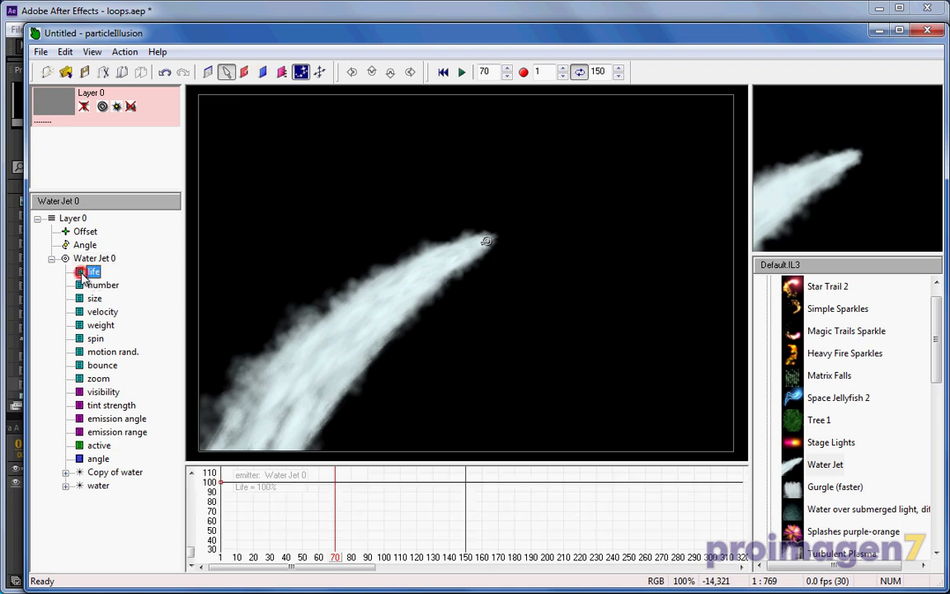
{"action": "left_click", "coordinate": [337, 485]}
{"action": "left_click_drag", "start_coordinate": [335, 483], "coordinate": [335, 482]}
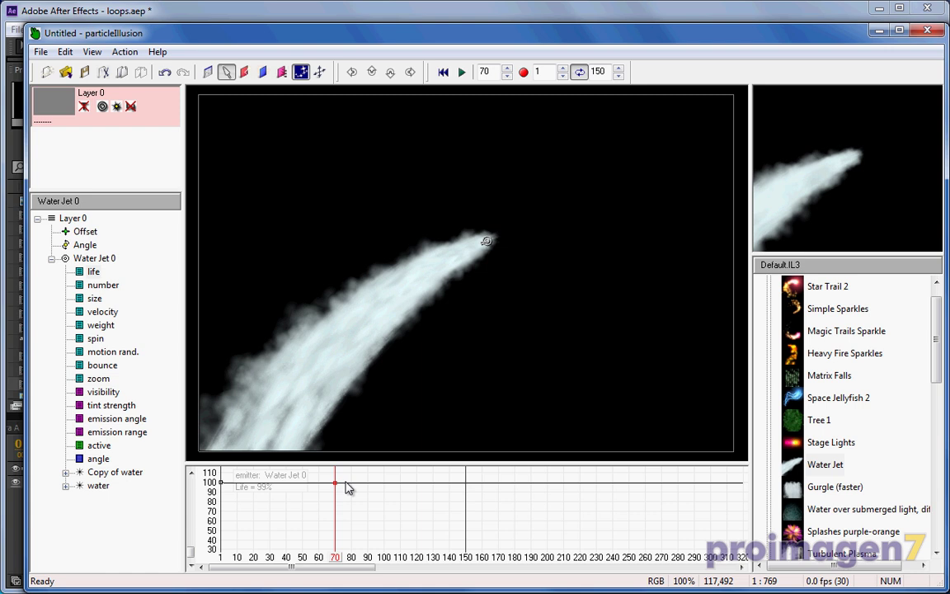
{"action": "mouse_move", "coordinate": [354, 485]}
{"action": "left_mouse_down"}
{"action": "mouse_move", "coordinate": [340, 550]}
{"action": "mouse_move", "coordinate": [303, 559]}
{"action": "left_mouse_up"}
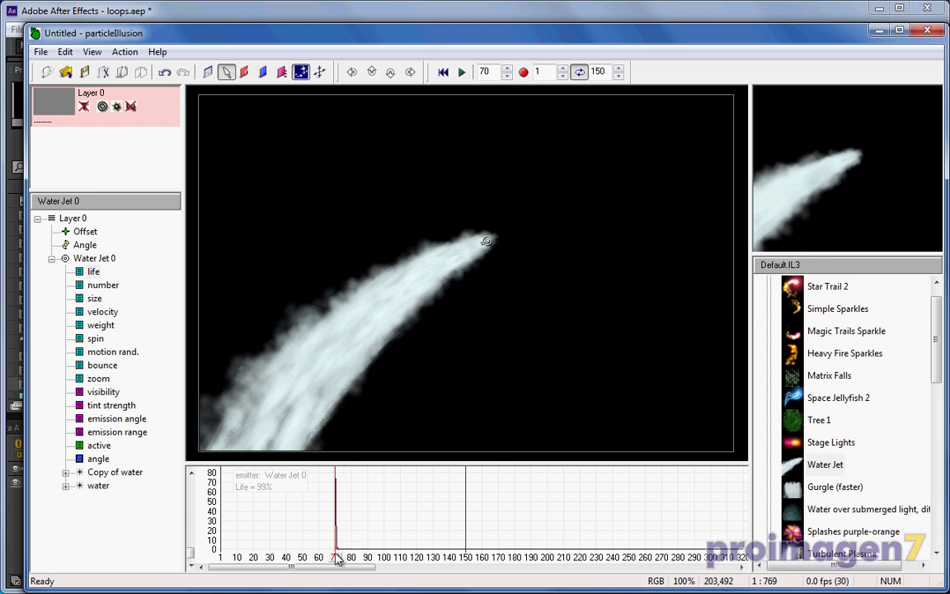
{"action": "mouse_move", "coordinate": [334, 557]}
{"action": "left_mouse_down"}
{"action": "mouse_move", "coordinate": [440, 580]}
{"action": "mouse_move", "coordinate": [353, 579]}
{"action": "mouse_move", "coordinate": [435, 580]}
{"action": "left_mouse_up"}
Step: Back in After Effects, switch to the chispitas composition, preview it, and hide its first layer
{"action": "left_click", "coordinate": [880, 33]}
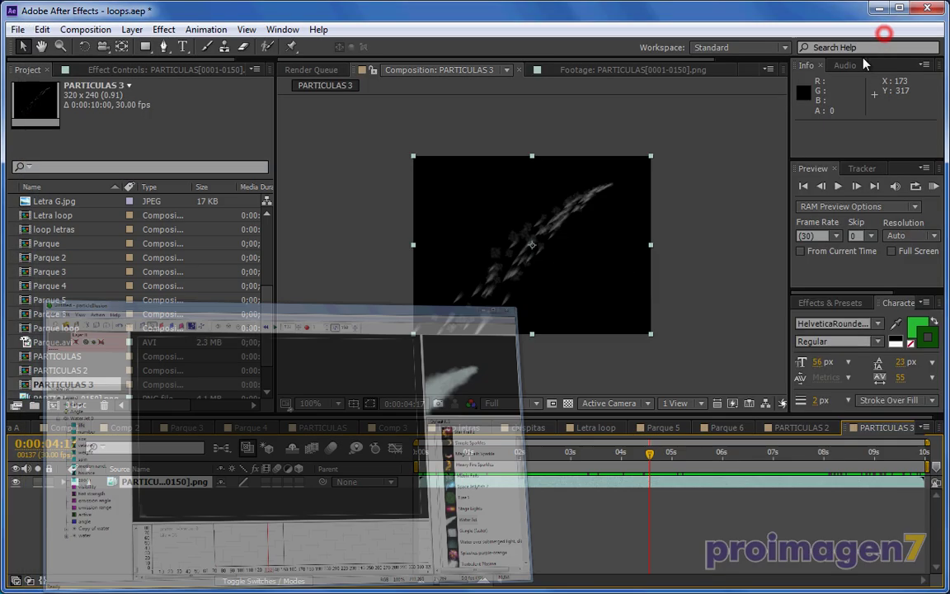
{"action": "left_click", "coordinate": [657, 428]}
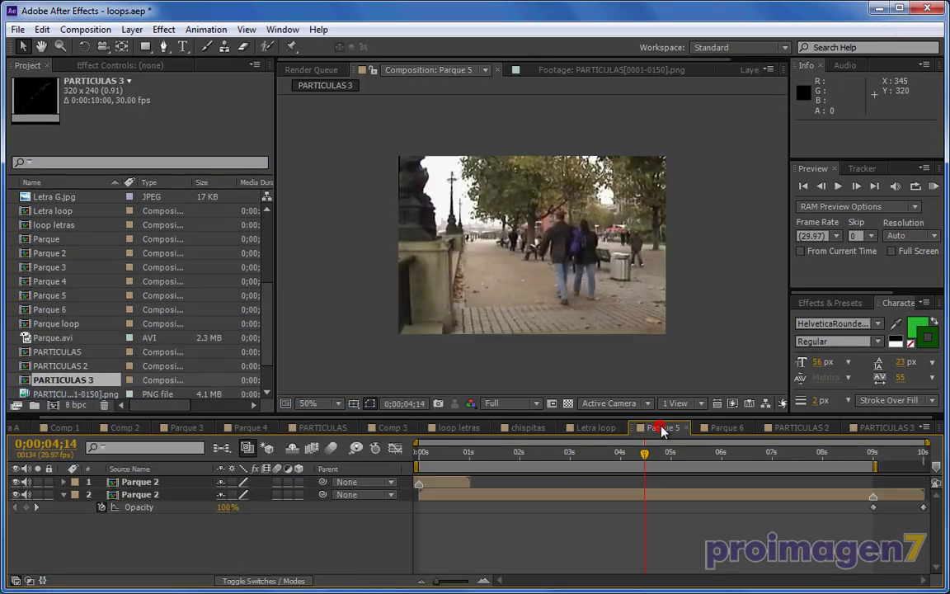
{"action": "left_click", "coordinate": [595, 428]}
{"action": "left_click", "coordinate": [522, 428]}
{"action": "key", "text": "space"}
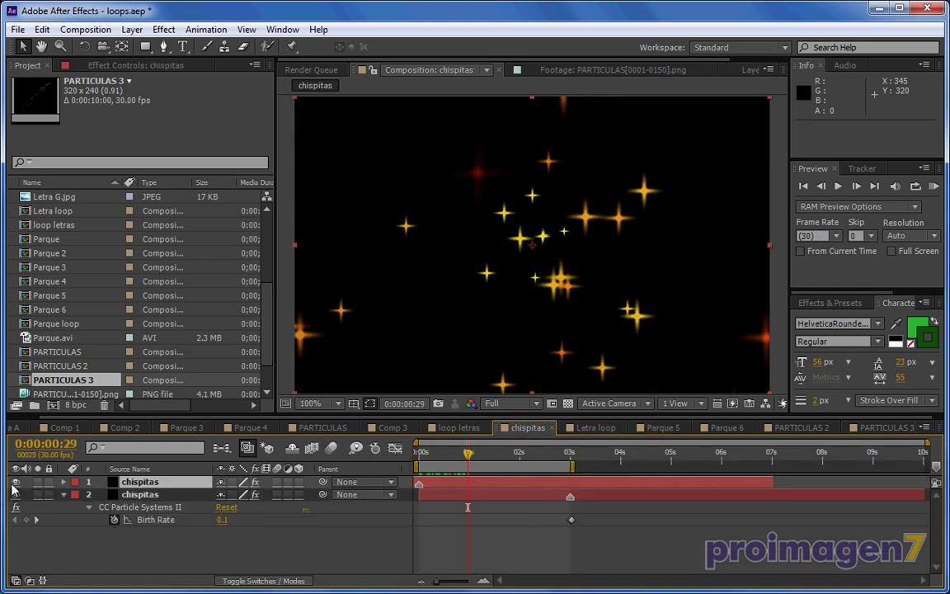
{"action": "left_click", "coordinate": [15, 481]}
{"action": "mouse_move", "coordinate": [452, 453]}
{"action": "left_mouse_down"}
{"action": "mouse_move", "coordinate": [474, 466]}
{"action": "mouse_move", "coordinate": [718, 469]}
{"action": "mouse_move", "coordinate": [419, 462]}
{"action": "left_mouse_up"}
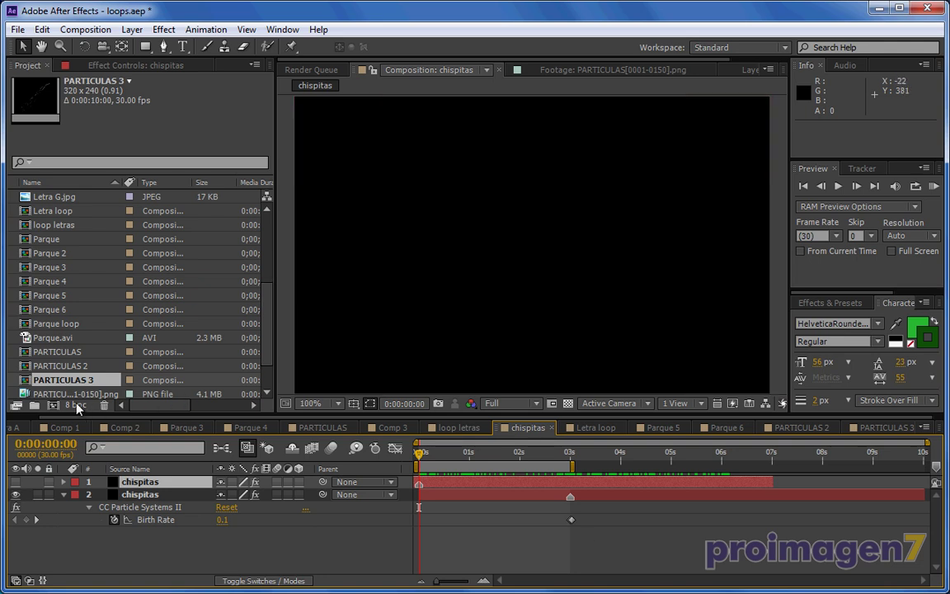
{"action": "left_click", "coordinate": [47, 395]}
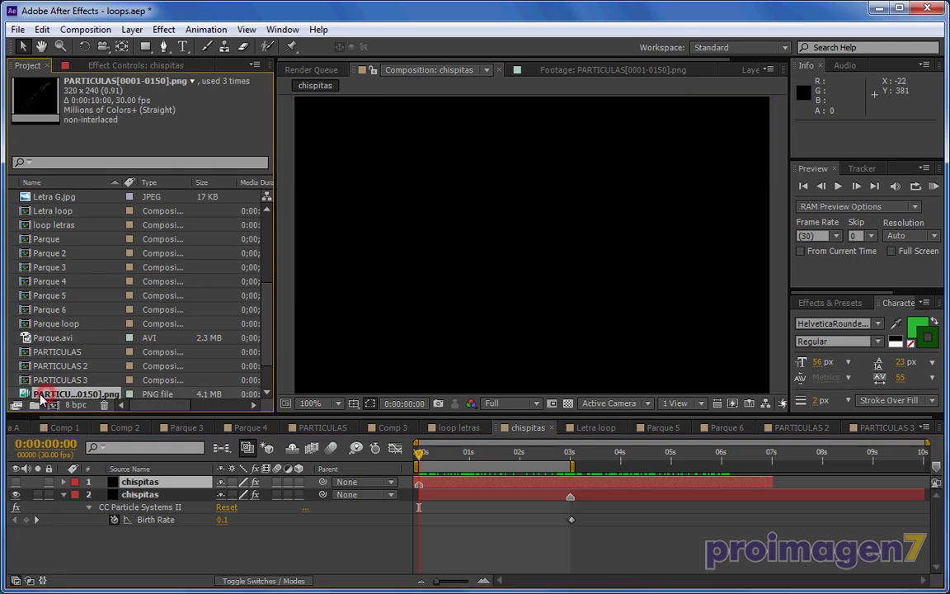
{"action": "left_click", "coordinate": [37, 337]}
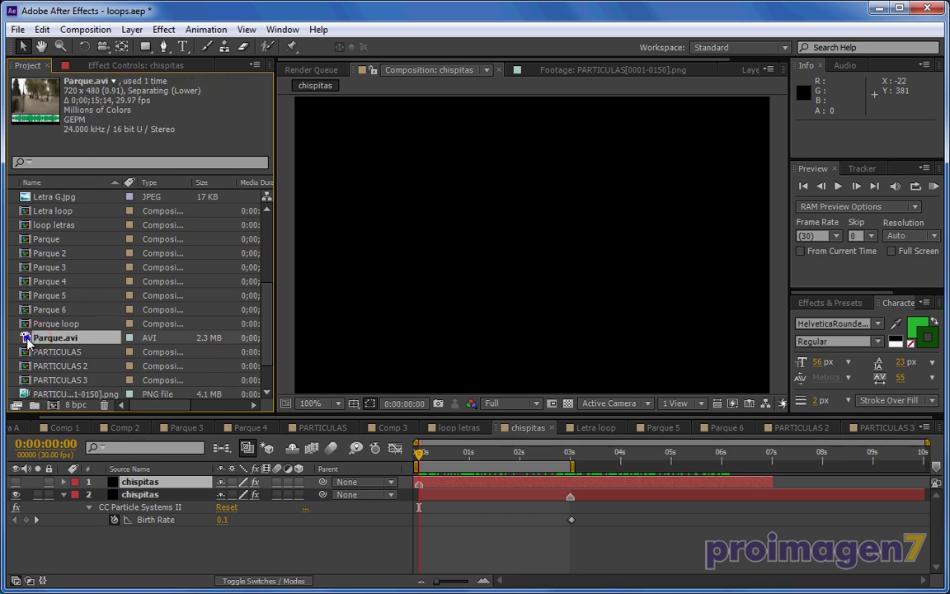
{"action": "right_click", "coordinate": [28, 340]}
{"action": "mouse_move", "coordinate": [123, 429]}
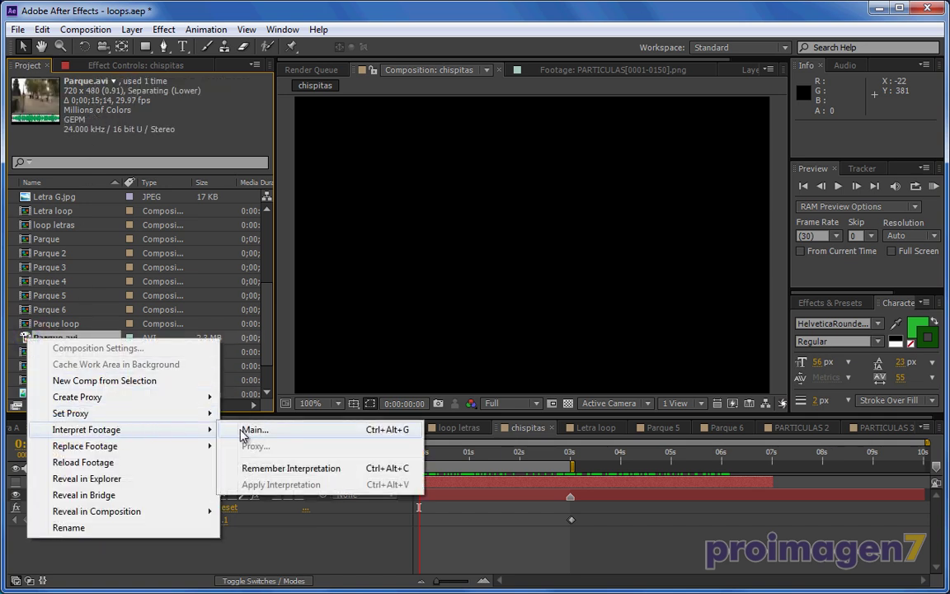
{"action": "left_click", "coordinate": [244, 429]}
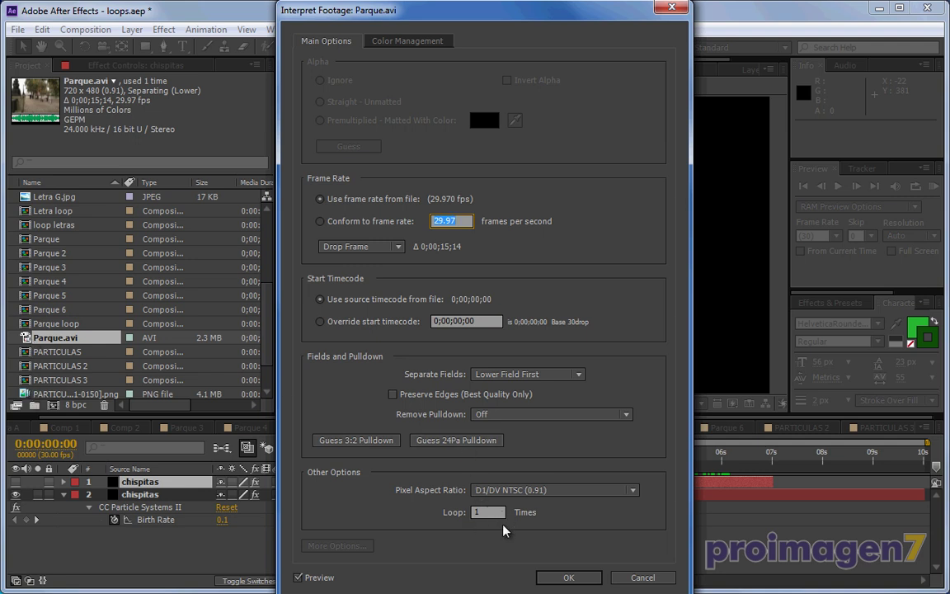
{"action": "left_click", "coordinate": [657, 579]}
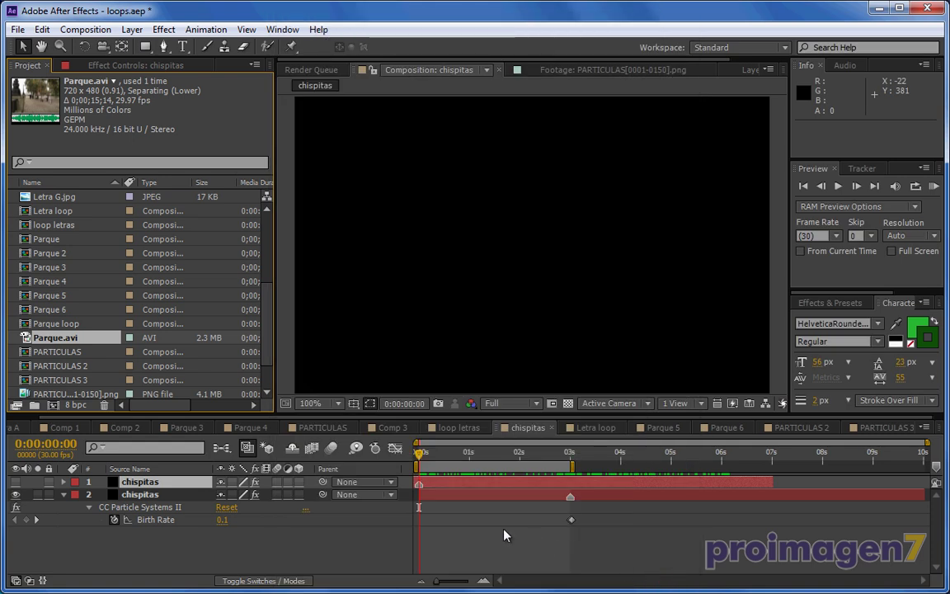
{"action": "left_click", "coordinate": [43, 325]}
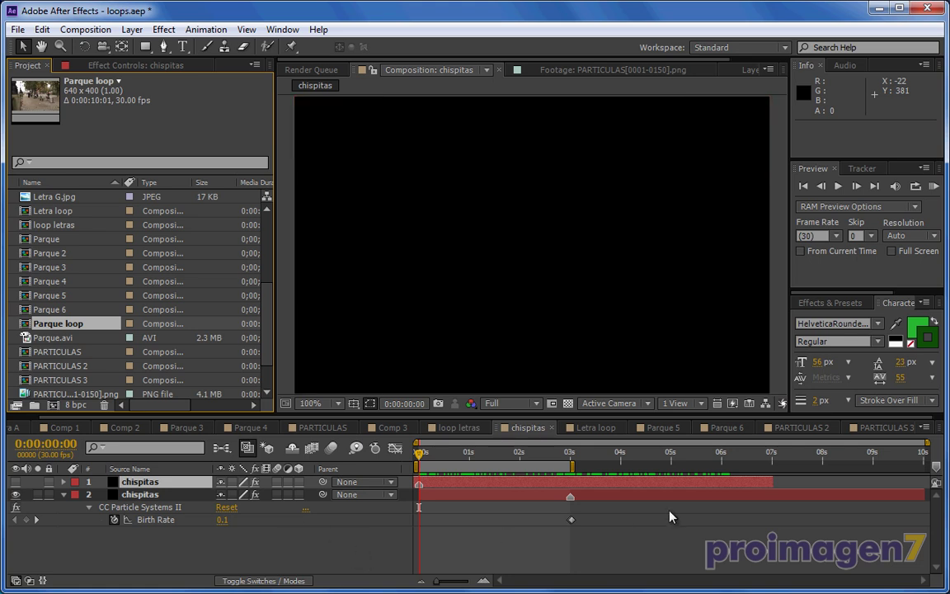
{"action": "left_click", "coordinate": [718, 428]}
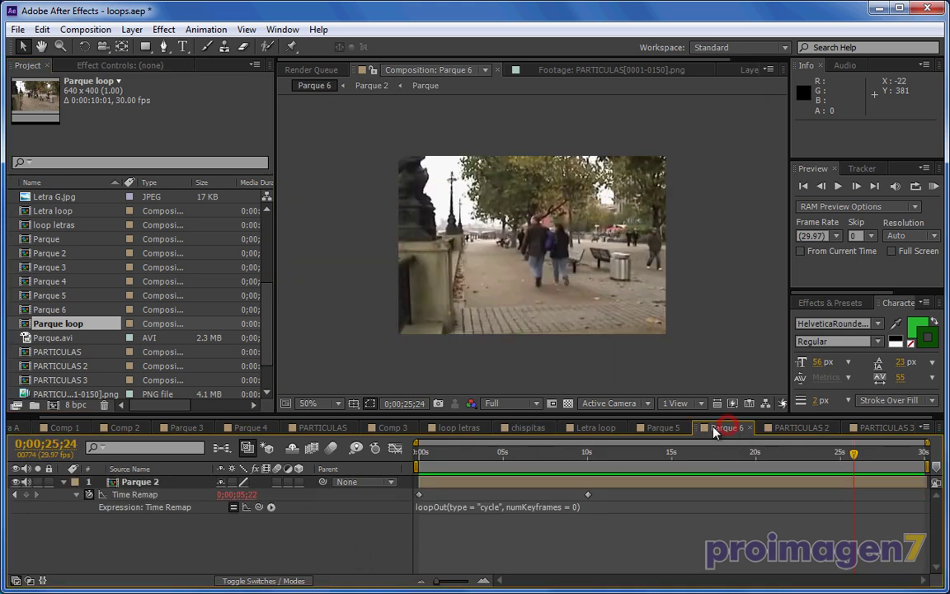
{"action": "left_click", "coordinate": [666, 428]}
{"action": "left_click", "coordinate": [596, 428]}
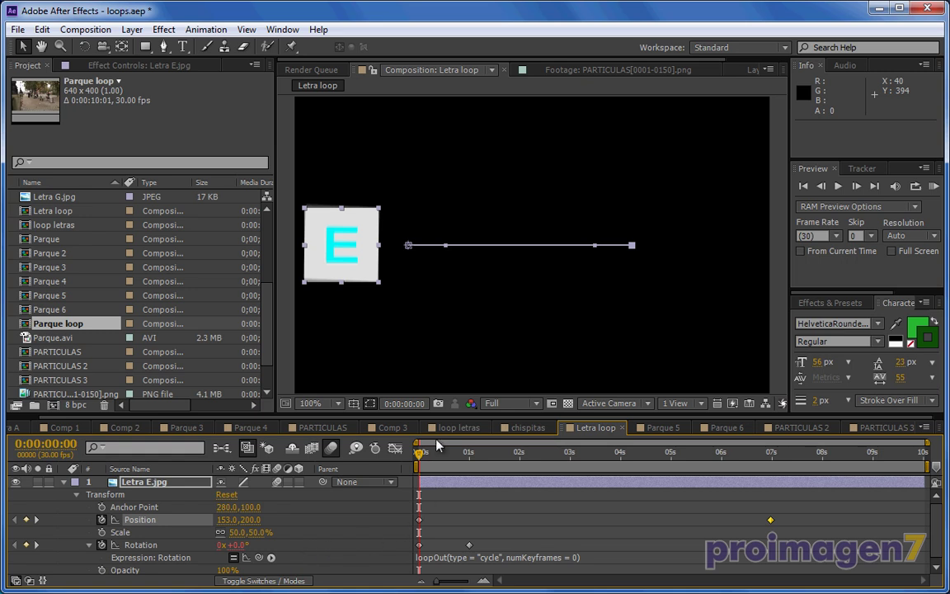
{"action": "left_click", "coordinate": [530, 427]}
{"action": "left_click_drag", "start_coordinate": [420, 453], "coordinate": [419, 464]}
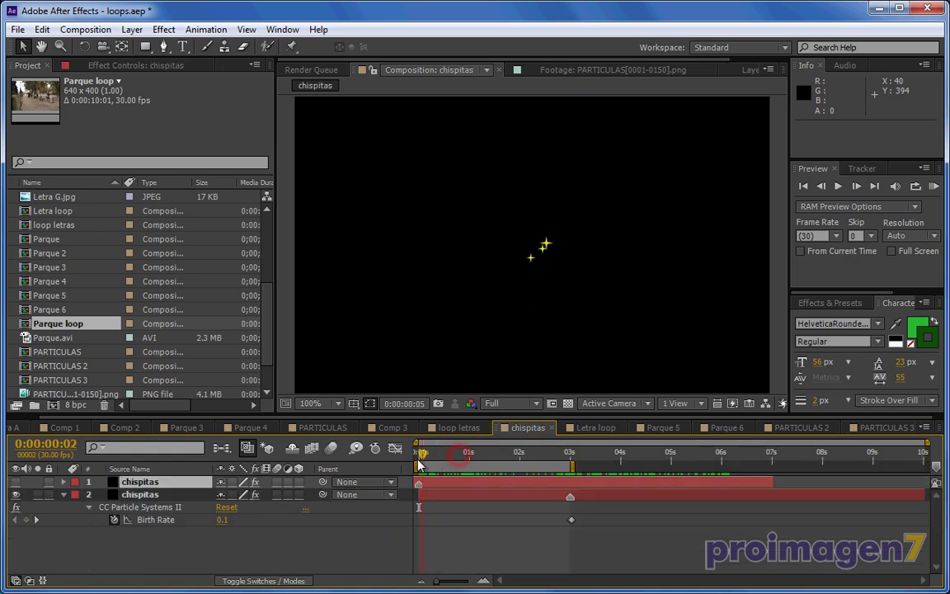
{"action": "key", "text": "space"}
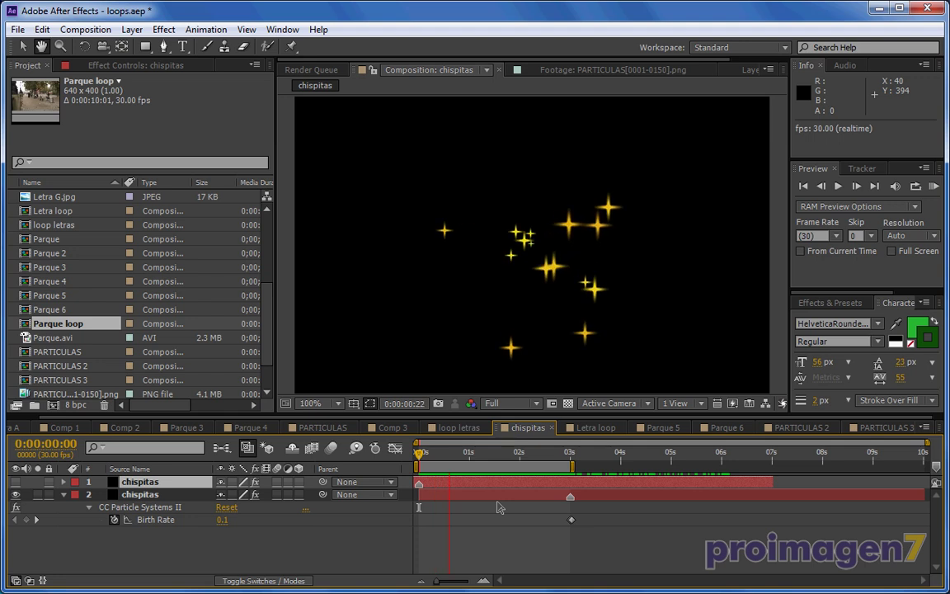
{"action": "key", "text": "space"}
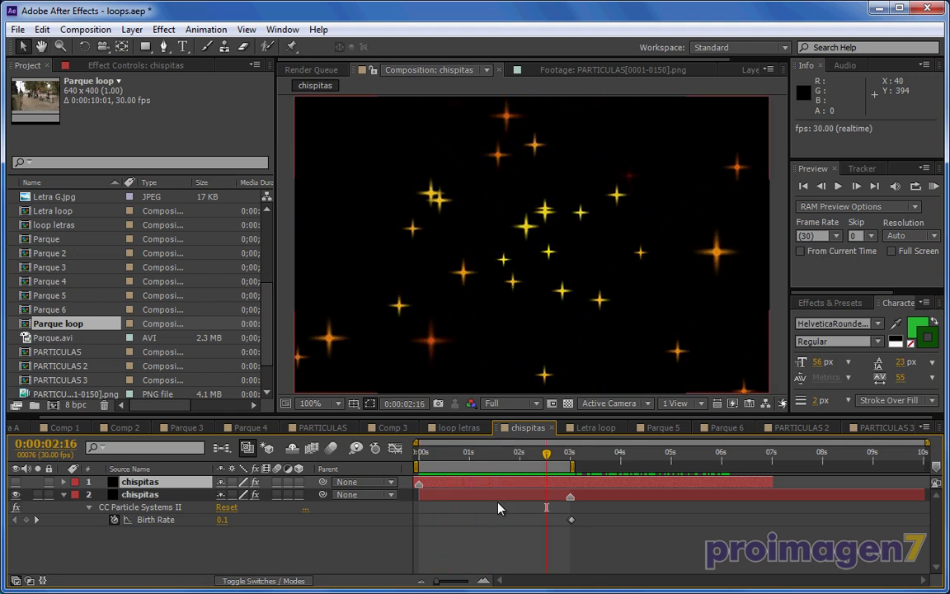